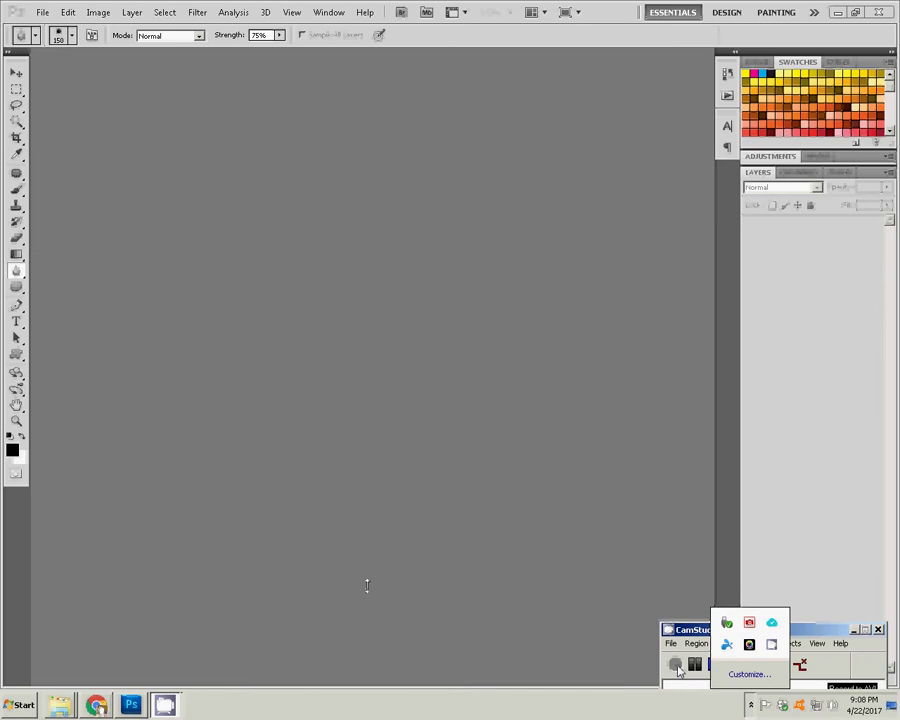
# Open the camera photo DSC_0058 from the 104ND40X folder in Photoshop.
pyautogui.click(57, 705)
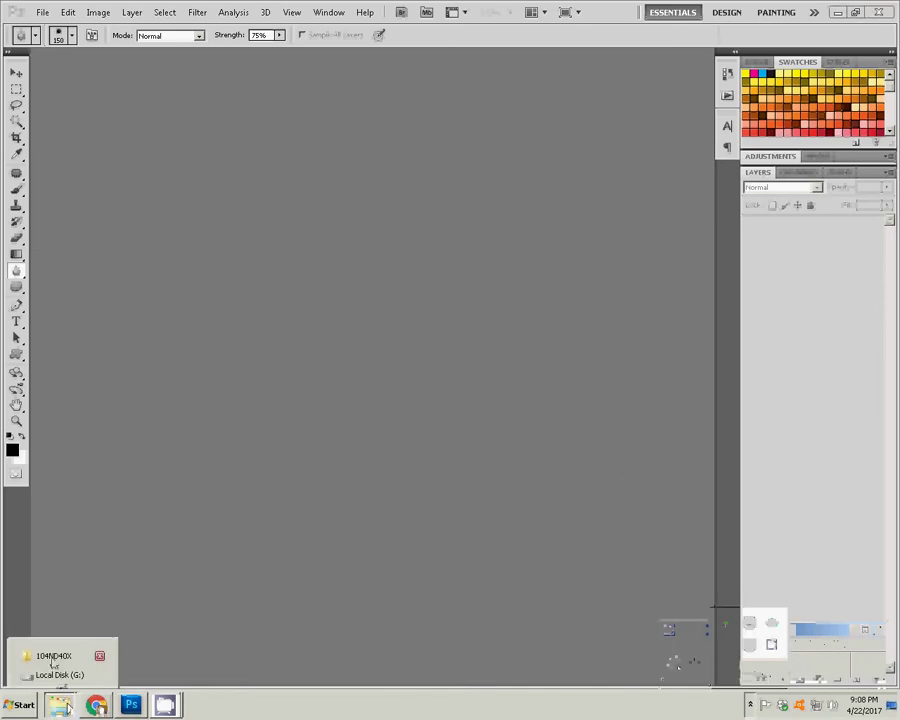
pyautogui.click(53, 662)
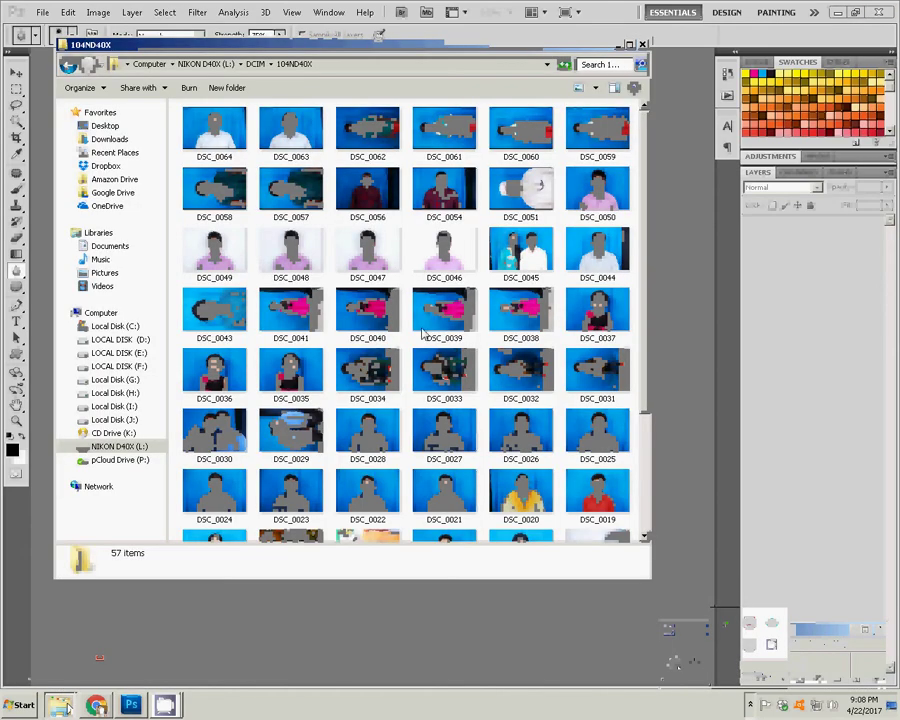
pyautogui.click(301, 200)
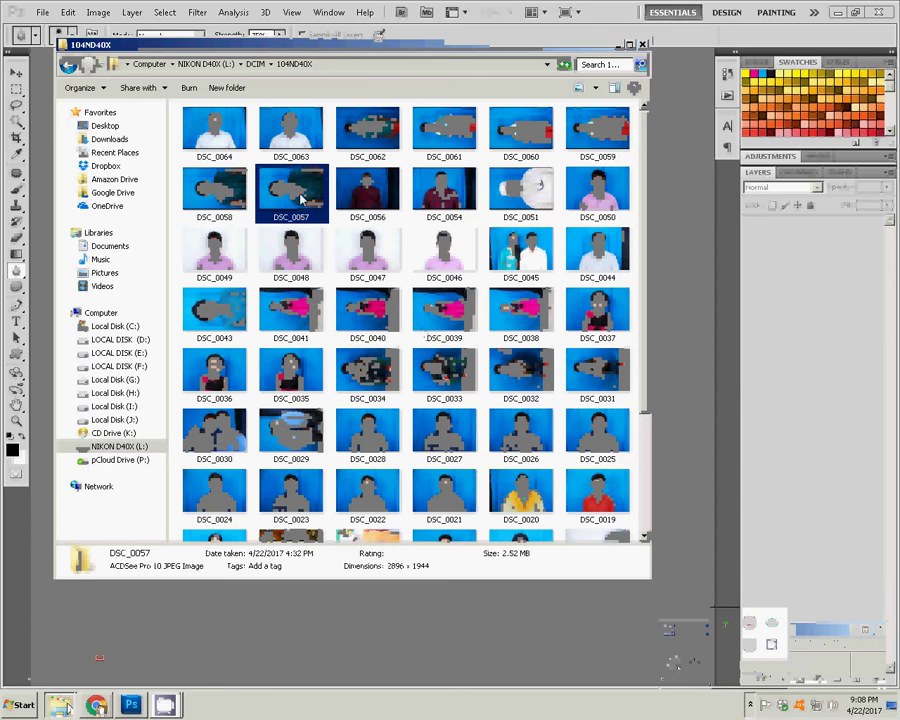
pyautogui.click(214, 200)
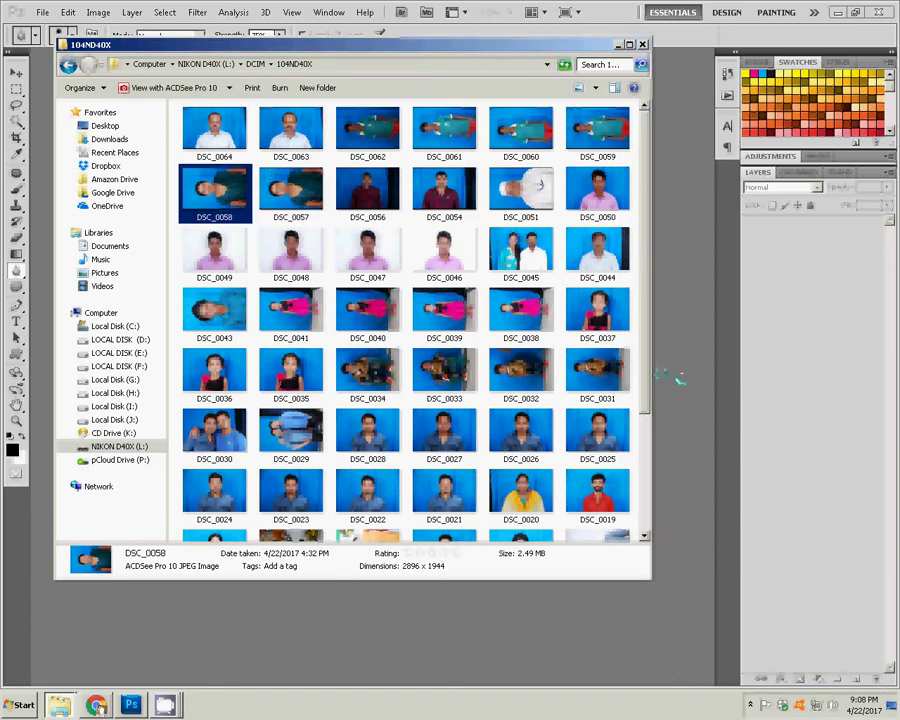
pyautogui.click(676, 378)
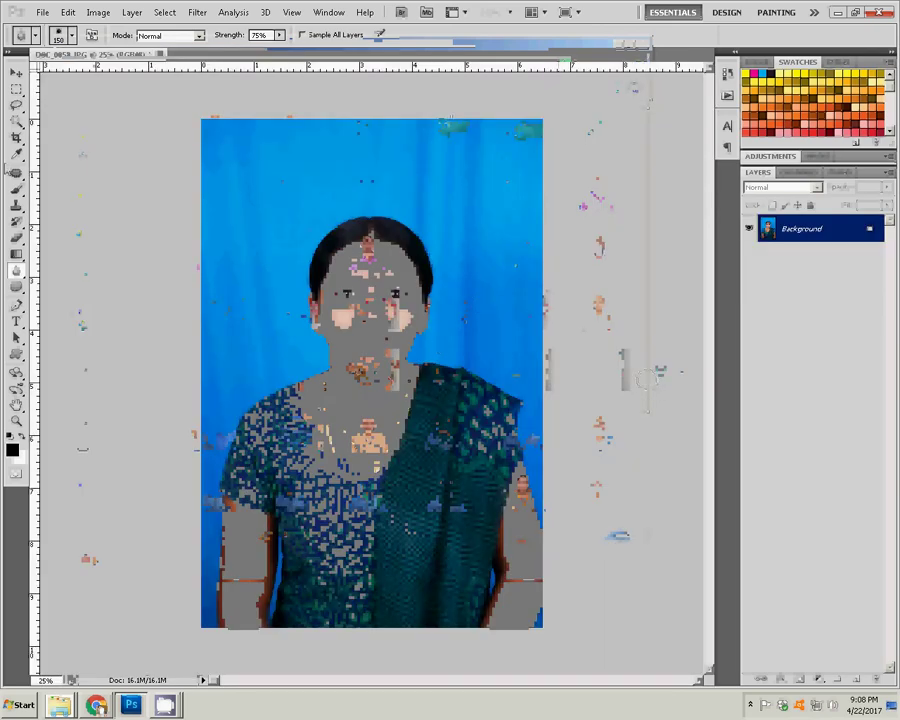
# Crop to 3.5 × 4.5 cm at 300 ppi, framing head and shoulders on the blue background.
pyautogui.click(16, 137)
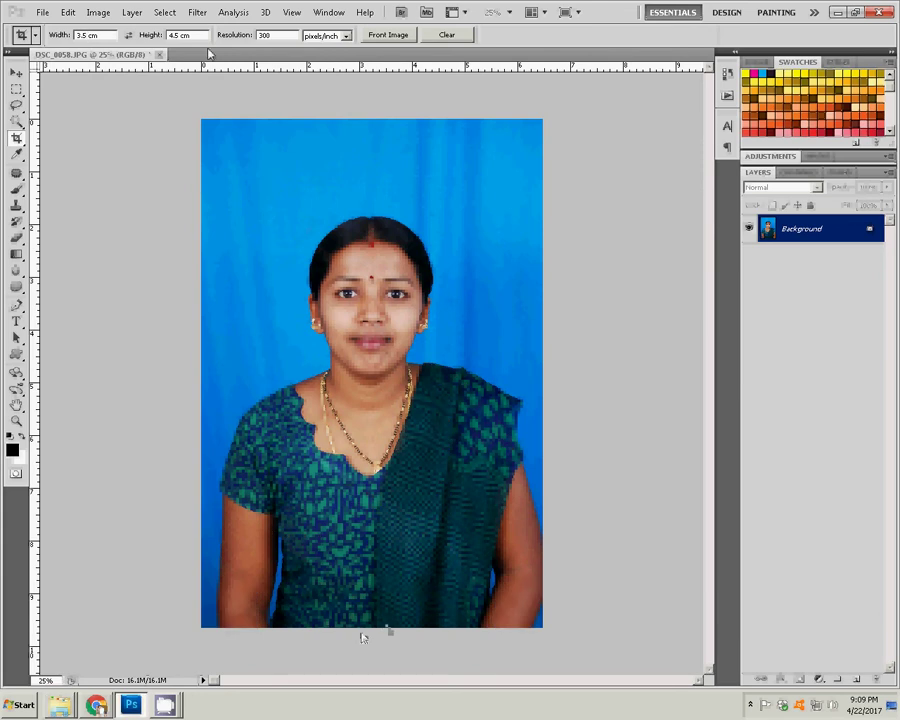
pyautogui.moveTo(242, 200); pyautogui.dragTo(498, 530)
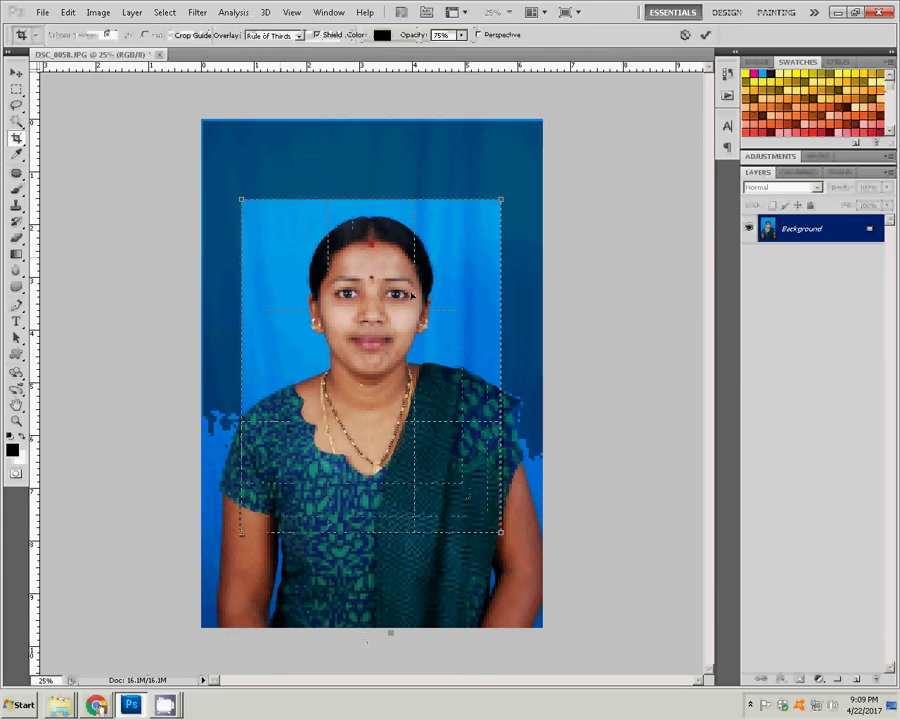
pyautogui.moveTo(502, 196); pyautogui.dragTo(511, 184)
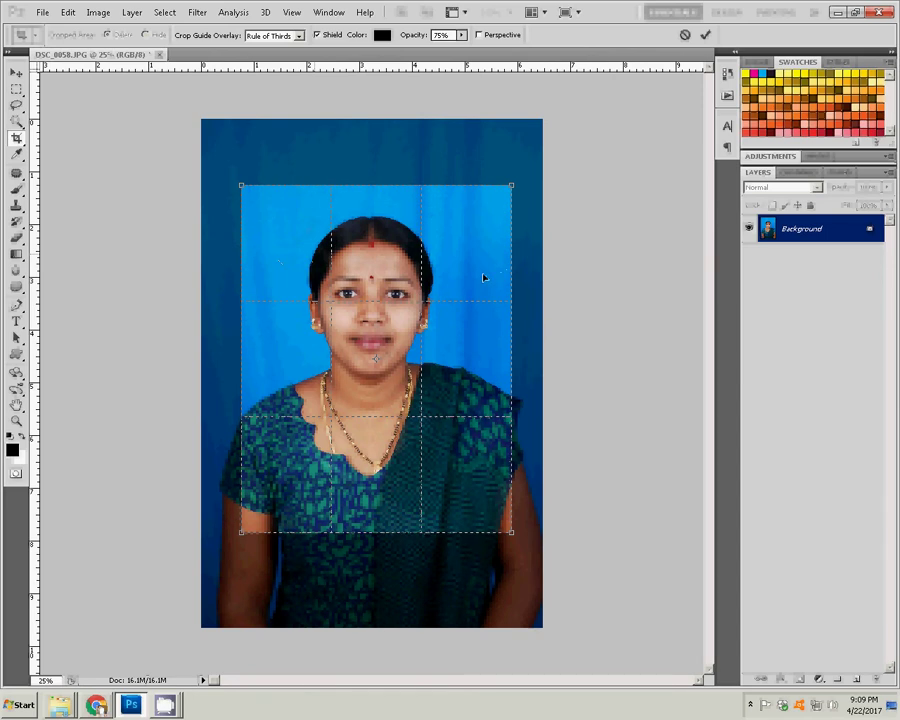
pyautogui.press('Left')
pyautogui.press('Left')
pyautogui.press('Left')
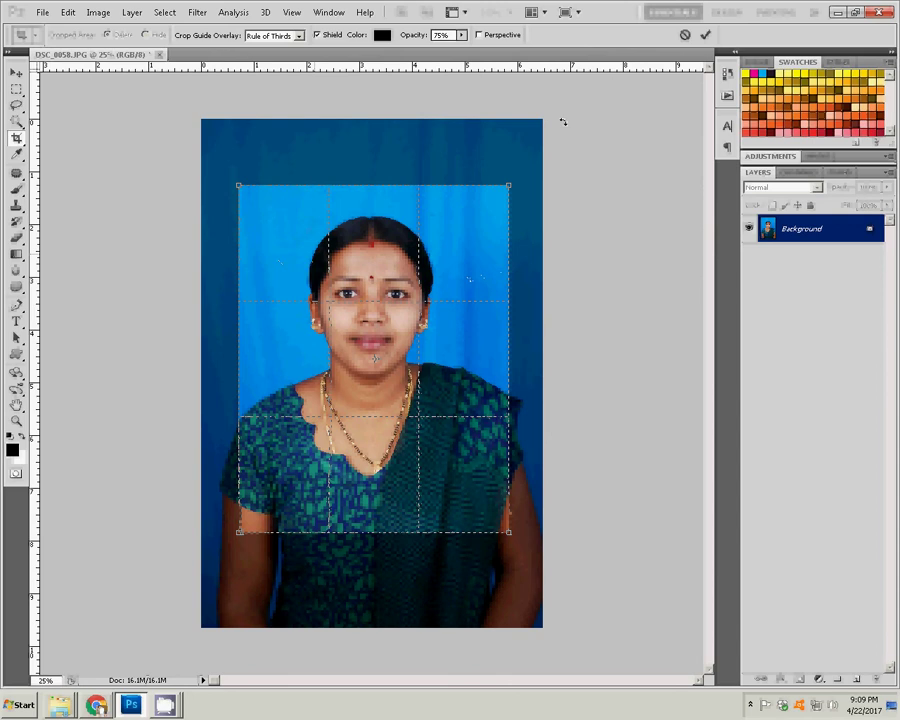
pyautogui.click(705, 34)
# Zoom in on the face and sample clean skin near the chin as the Healing Brush source.
pyautogui.press('z')
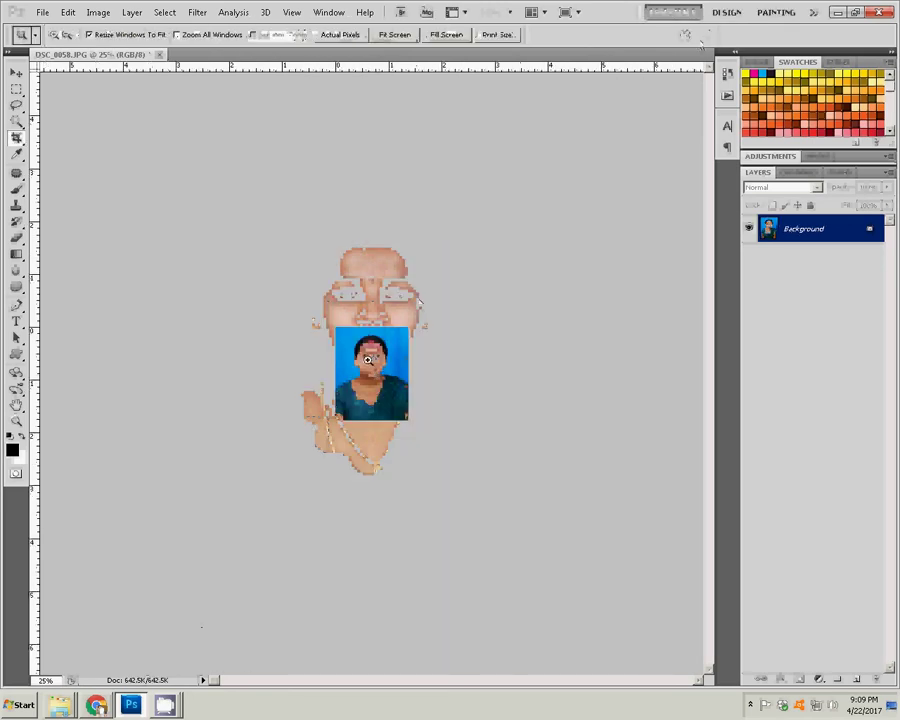
pyautogui.rightClick(362, 357)
pyautogui.click(380, 366)
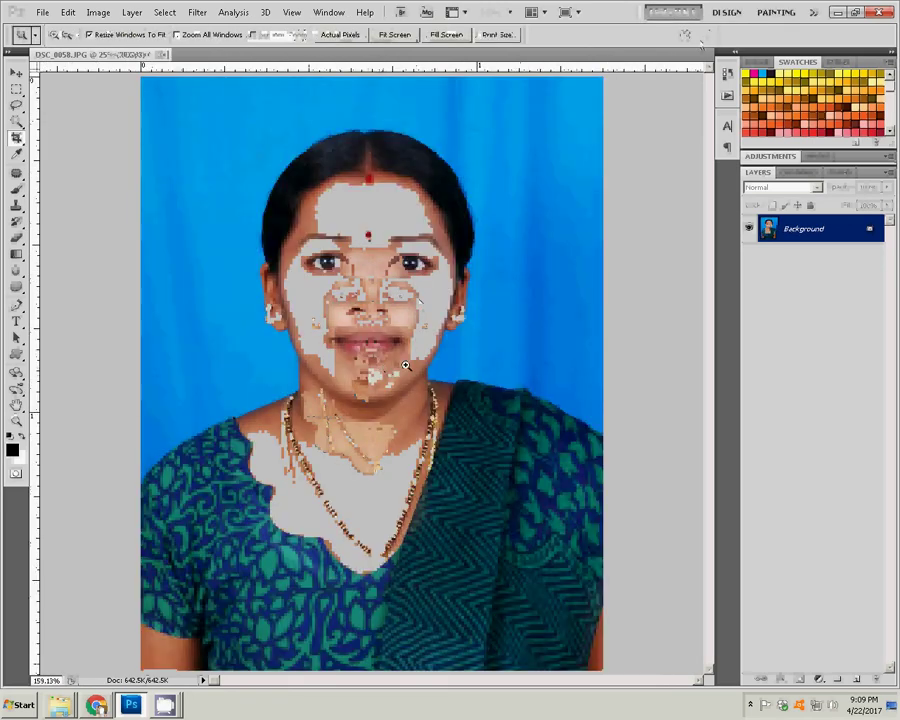
pyautogui.click(390, 366)
pyautogui.click(388, 366)
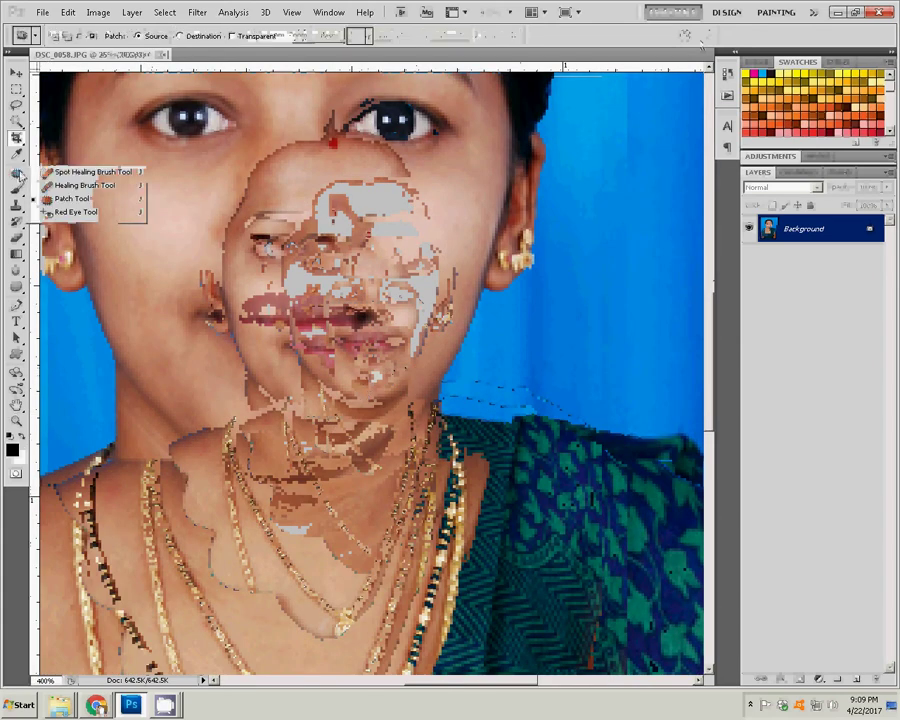
pyautogui.moveTo(19, 175); pyautogui.dragTo(80, 186)
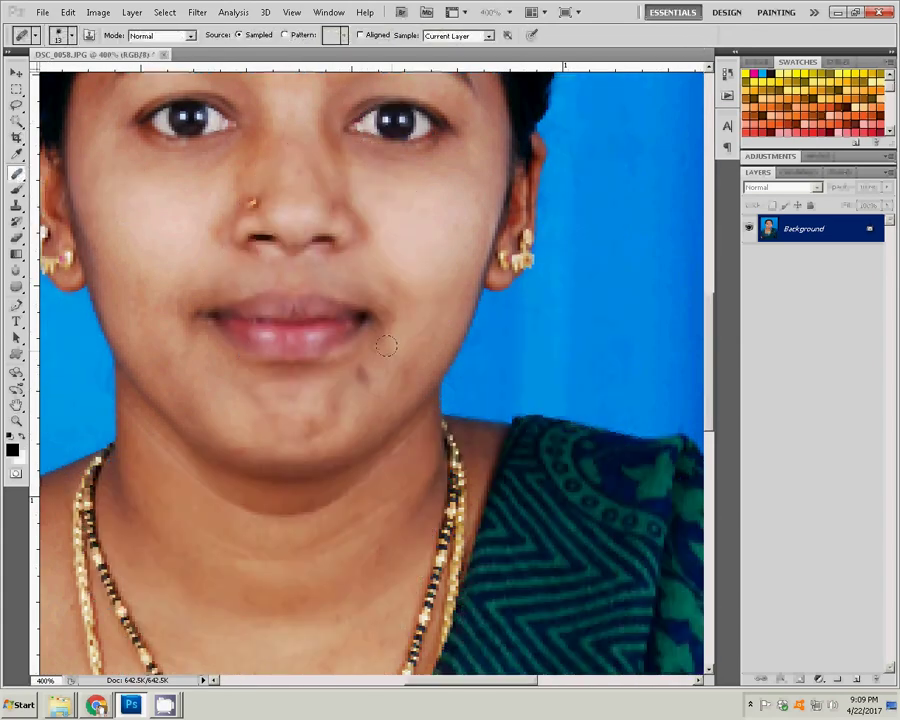
pyautogui.click(387, 349)
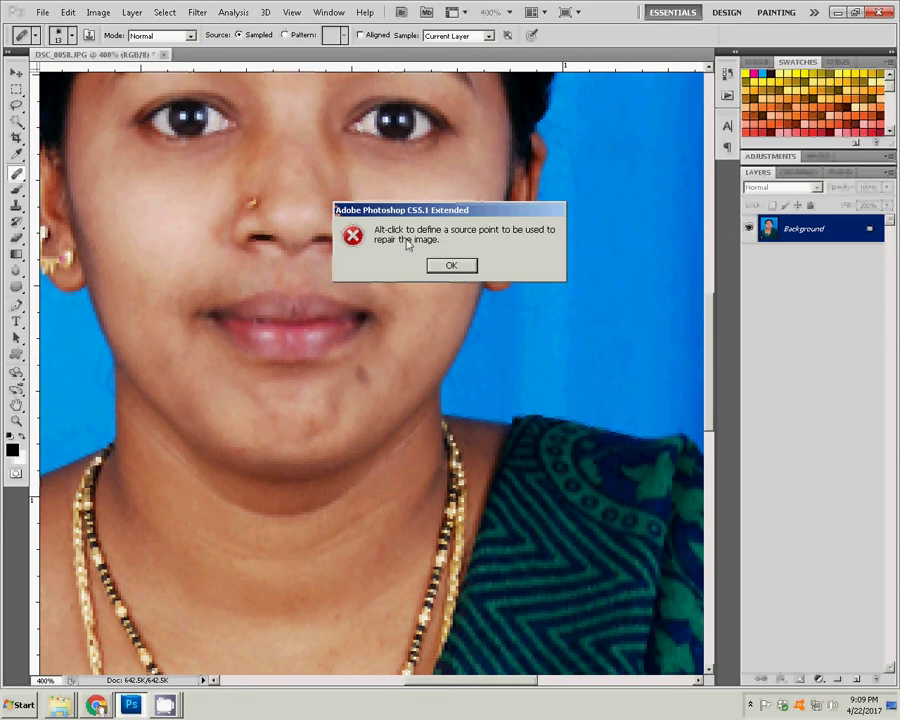
pyautogui.press('Return')
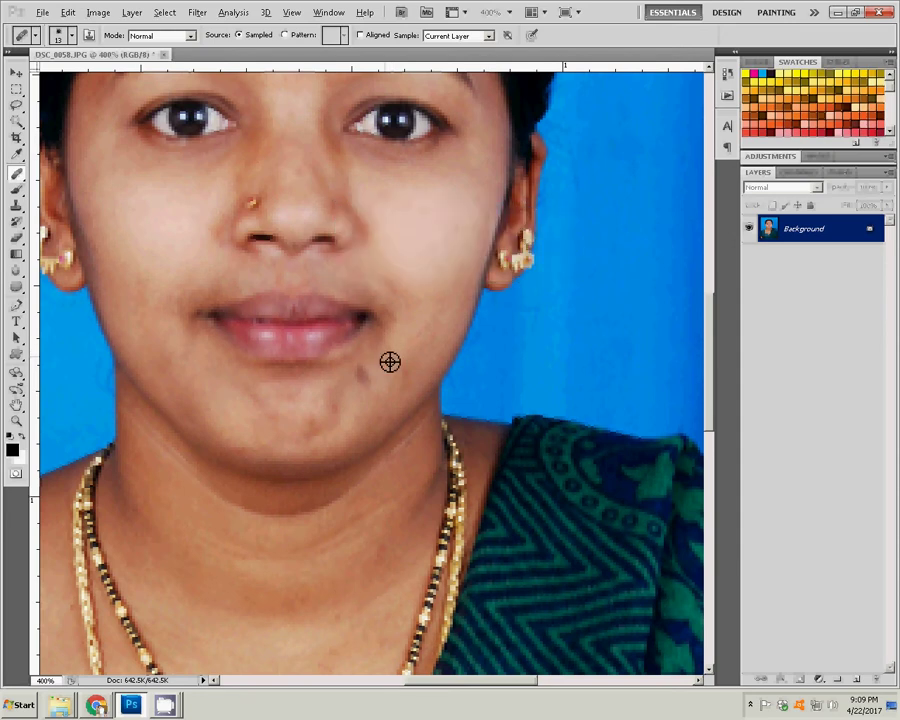
pyautogui.keyDown('alt'); pyautogui.click(390, 362); pyautogui.keyUp('alt')
# Heal the dark chin mole and the small chin and cheek blemishes.
pyautogui.click(361, 370)
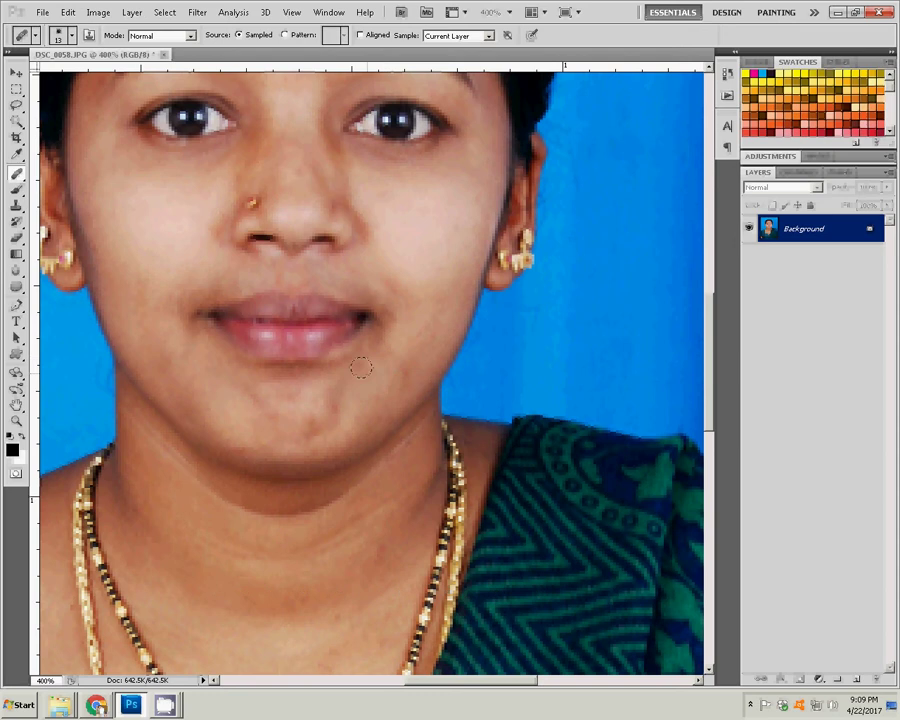
pyautogui.click(361, 368)
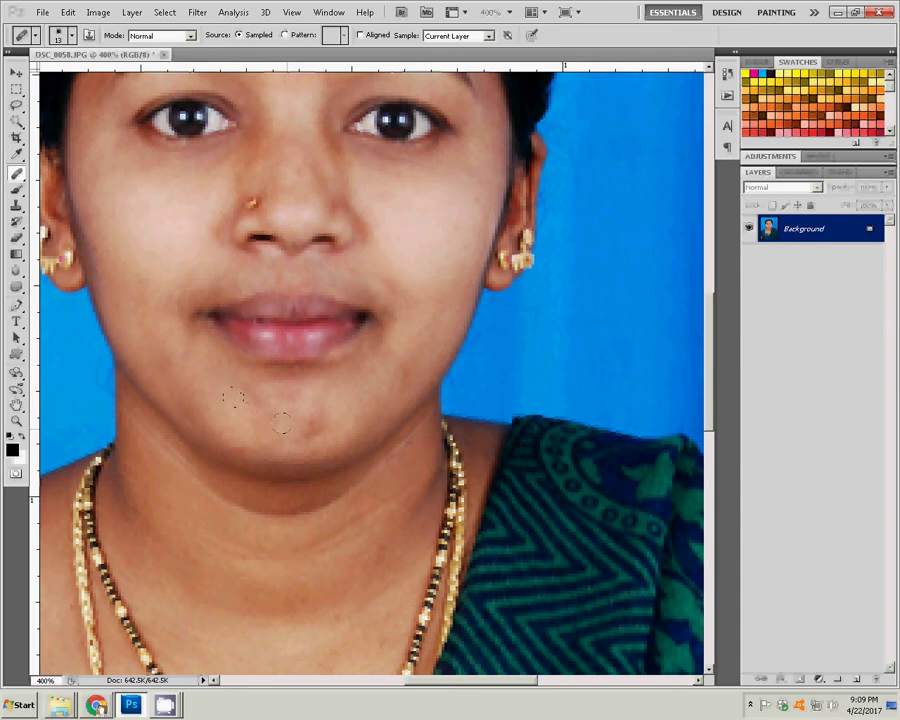
pyautogui.click(281, 423)
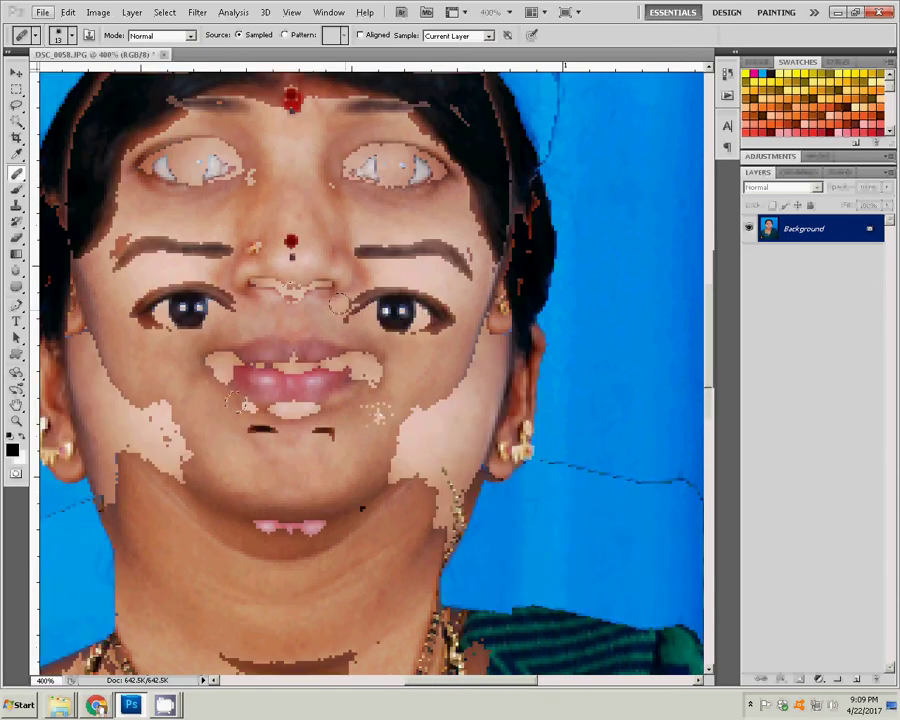
pyautogui.click(376, 413)
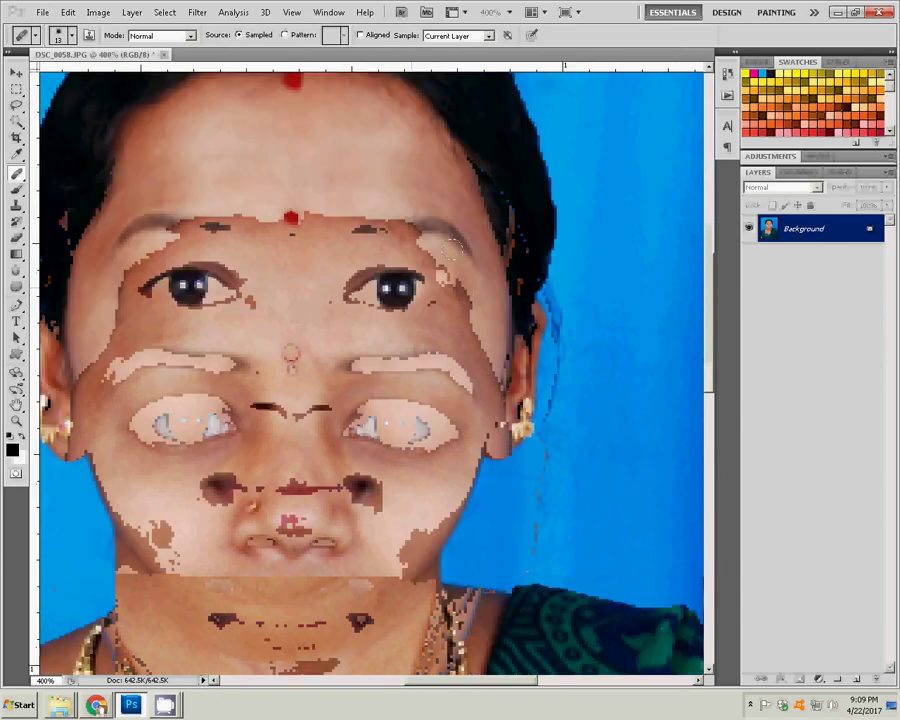
pyautogui.press('z')
pyautogui.rightClick(386, 249)
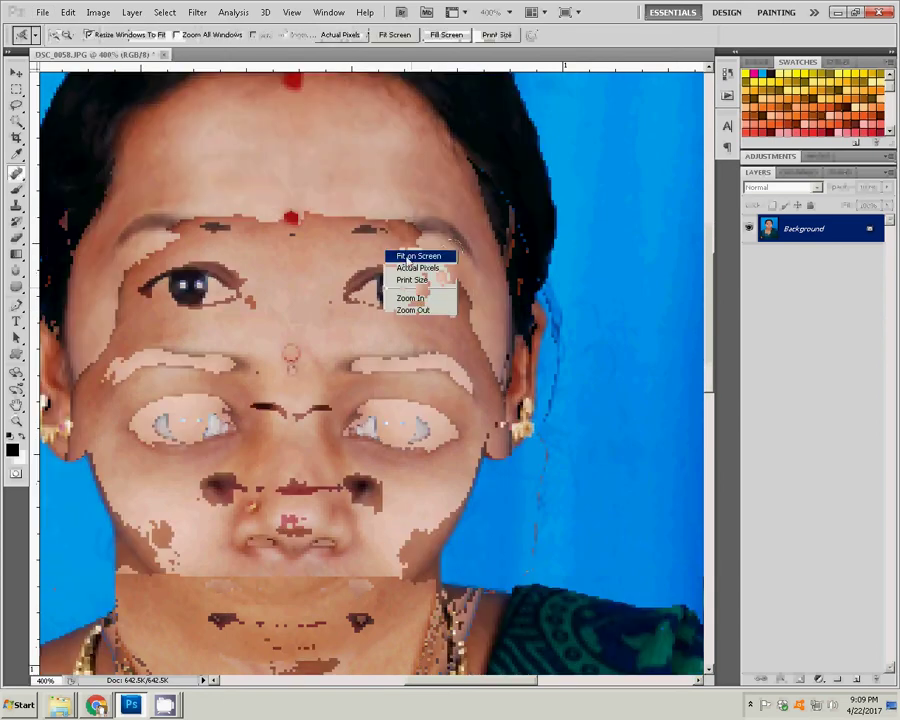
pyautogui.click(405, 309)
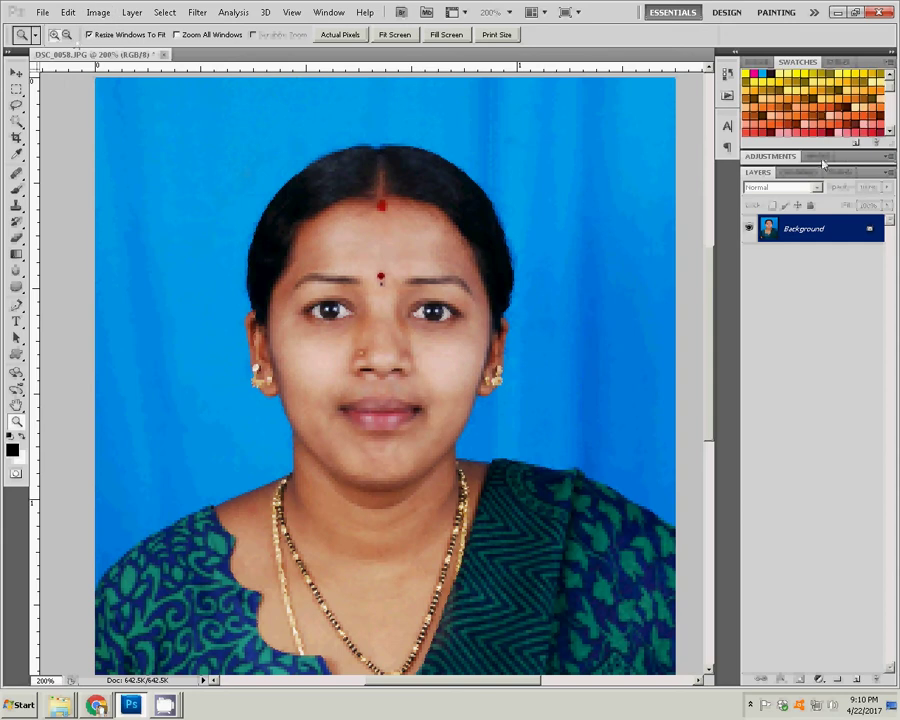
# Add a Color Balance adjustment with the midtone Cyan–Red slider at −24.
pyautogui.click(770, 157)
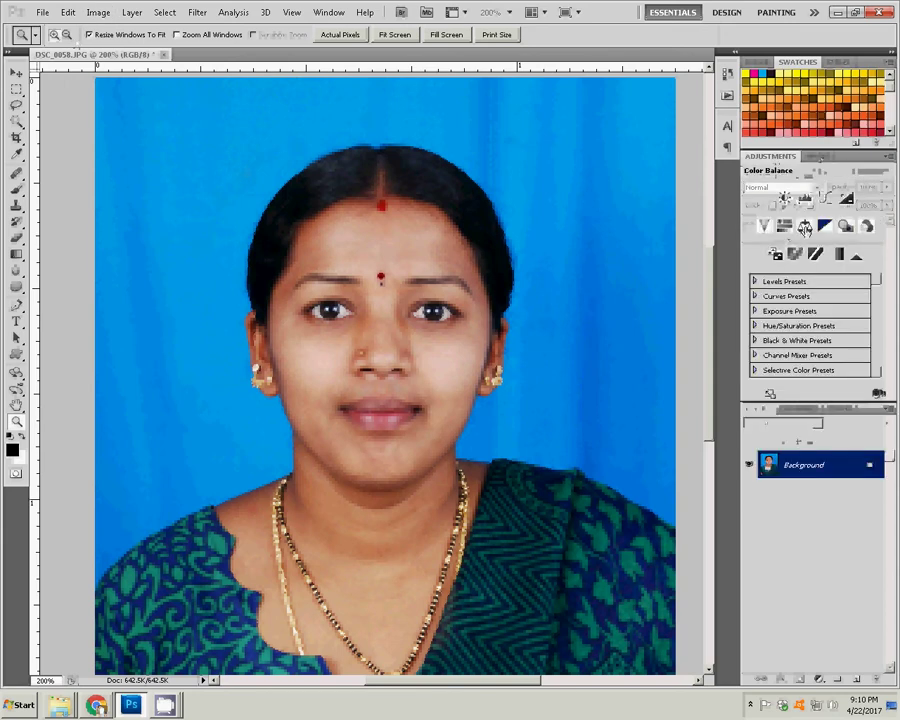
pyautogui.click(804, 228)
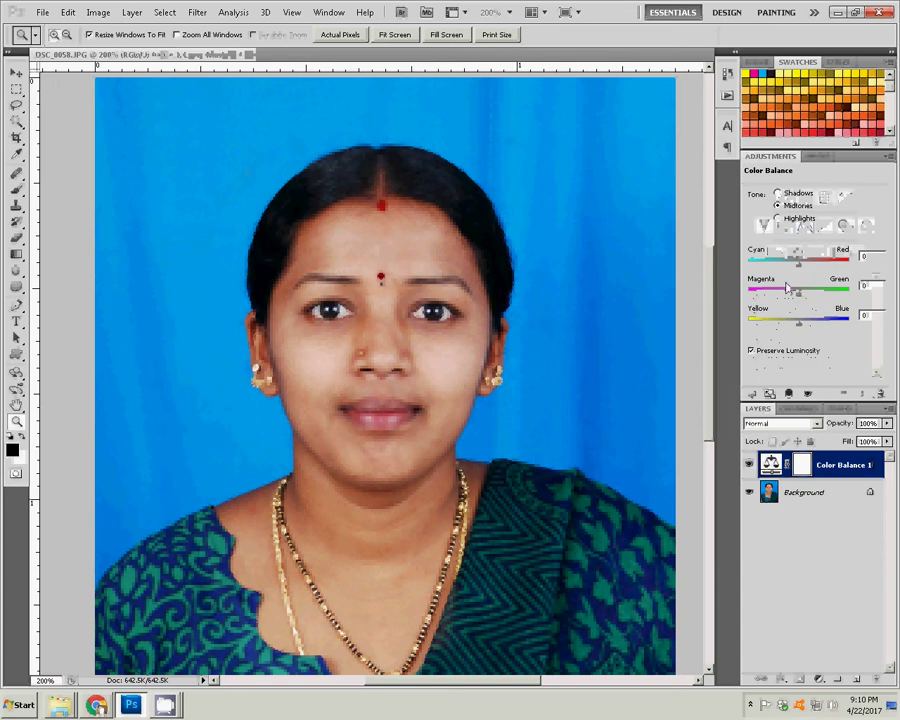
pyautogui.click(862, 258)
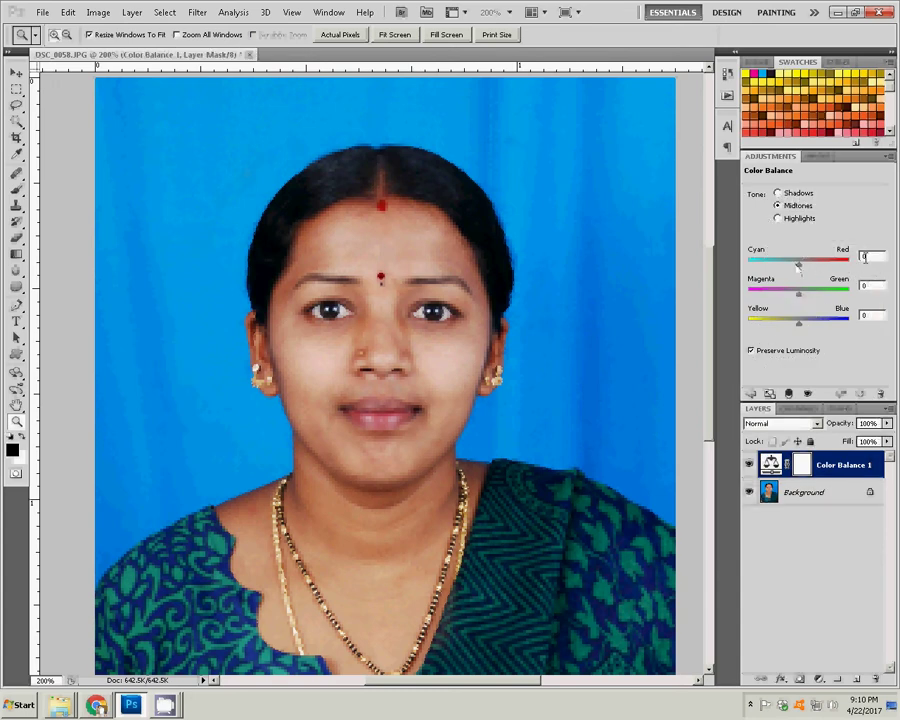
pyautogui.write('5')
pyautogui.moveTo(799, 266); pyautogui.dragTo(789, 268)
# Merge the Color Balance 1 layer down into the Background layer.
pyautogui.rightClick(843, 469)
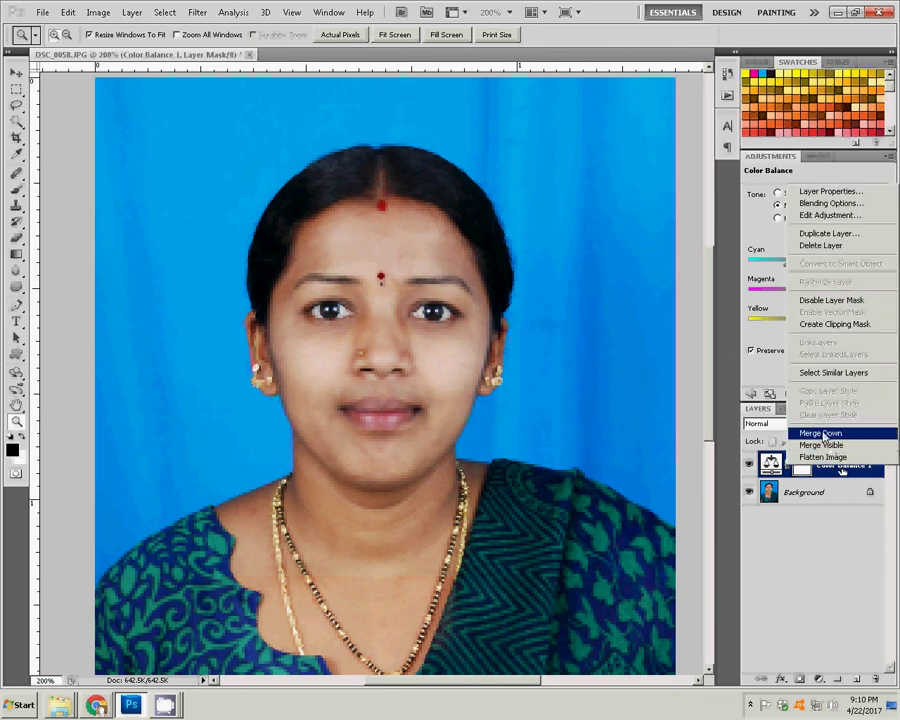
pyautogui.click(823, 433)
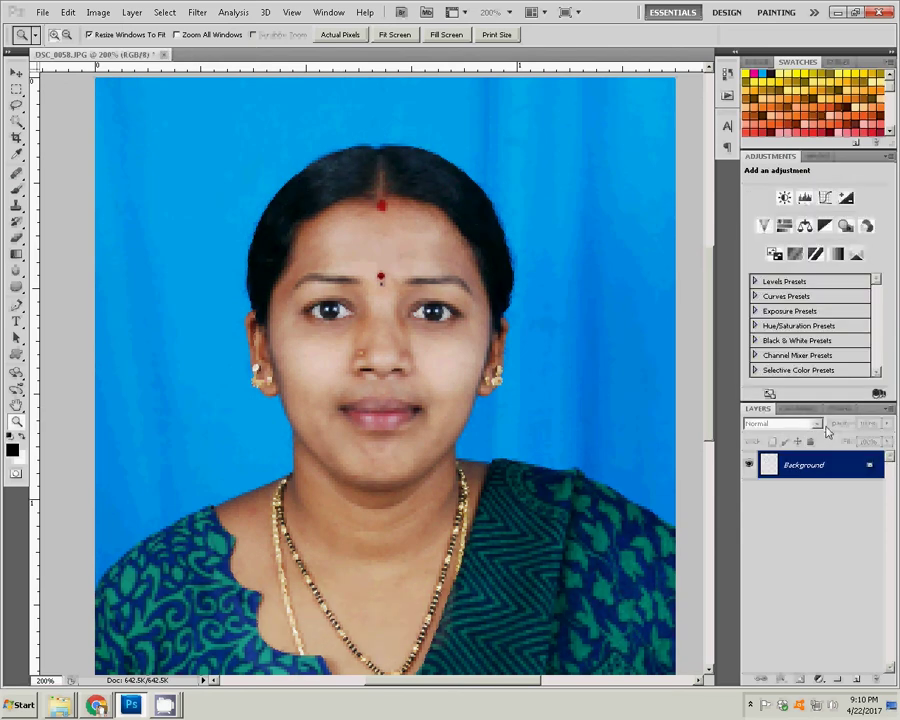
pyautogui.doubleClick(765, 157)
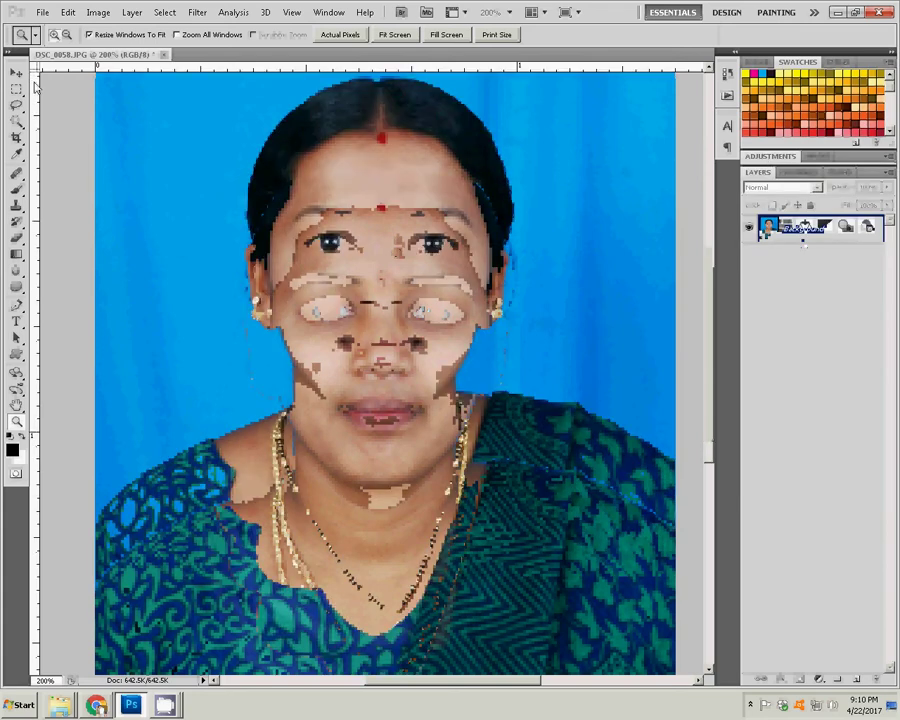
pyautogui.click(197, 12)
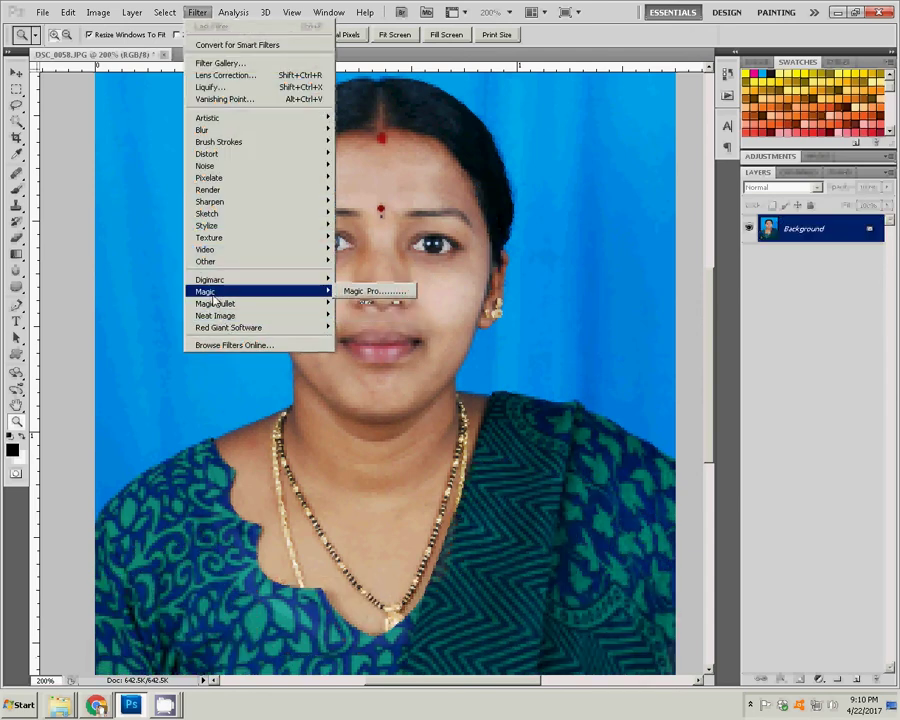
pyautogui.moveTo(230, 291)
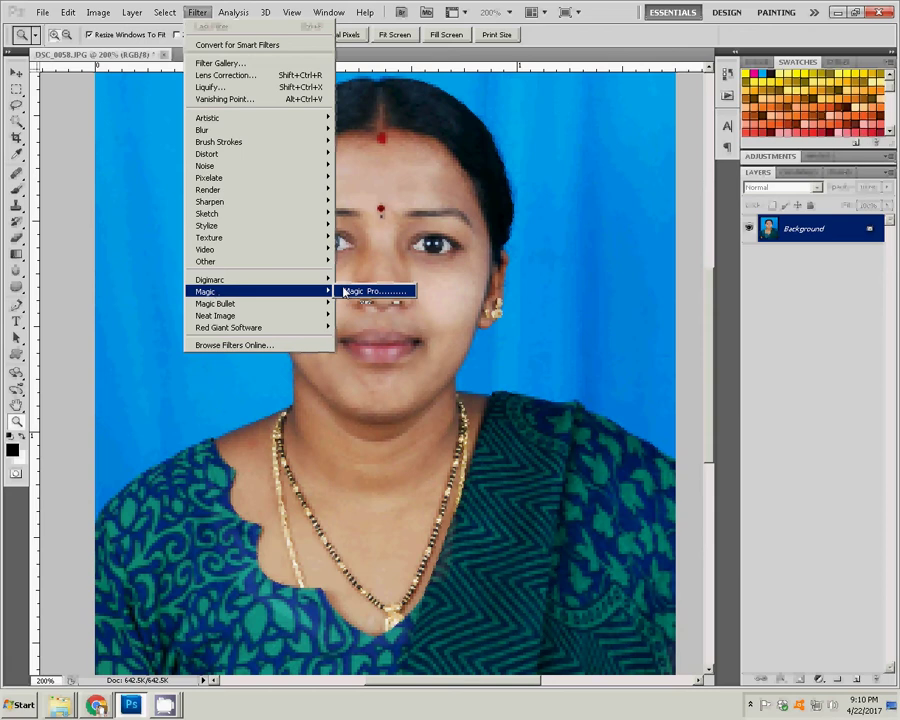
# Duplicate the Background layer as Background copy and reselect the original Background.
pyautogui.click(344, 291)
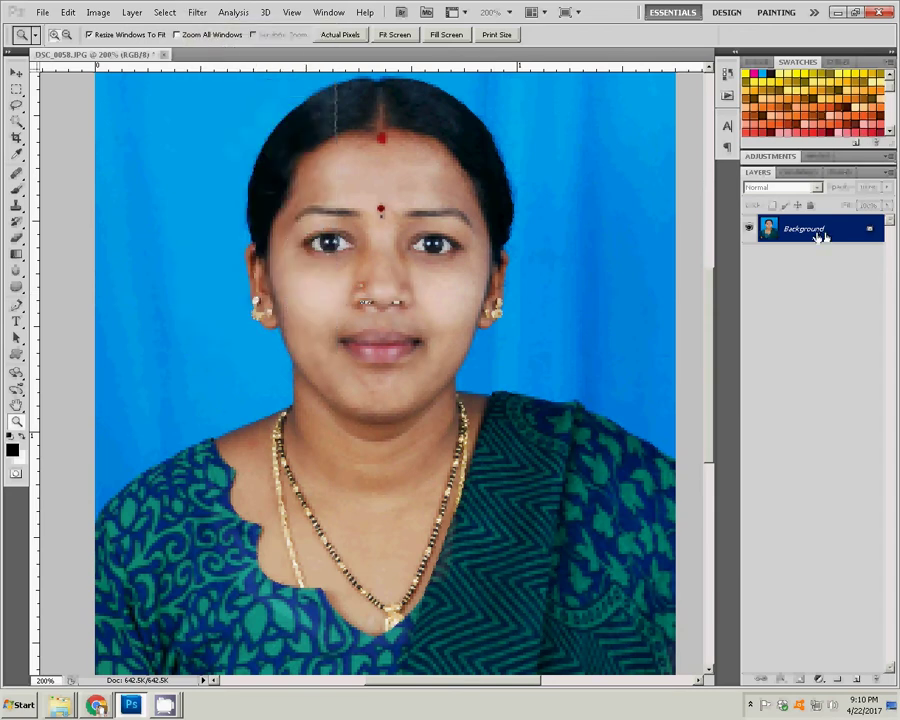
pyautogui.rightClick(820, 236)
pyautogui.click(824, 258)
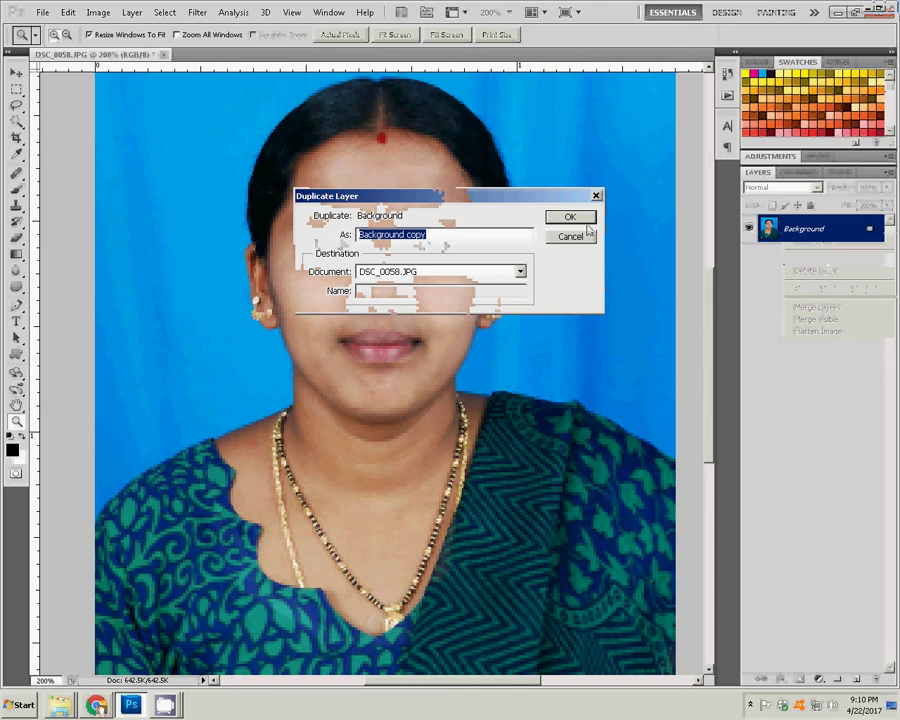
pyautogui.press('Return')
pyautogui.click(800, 260)
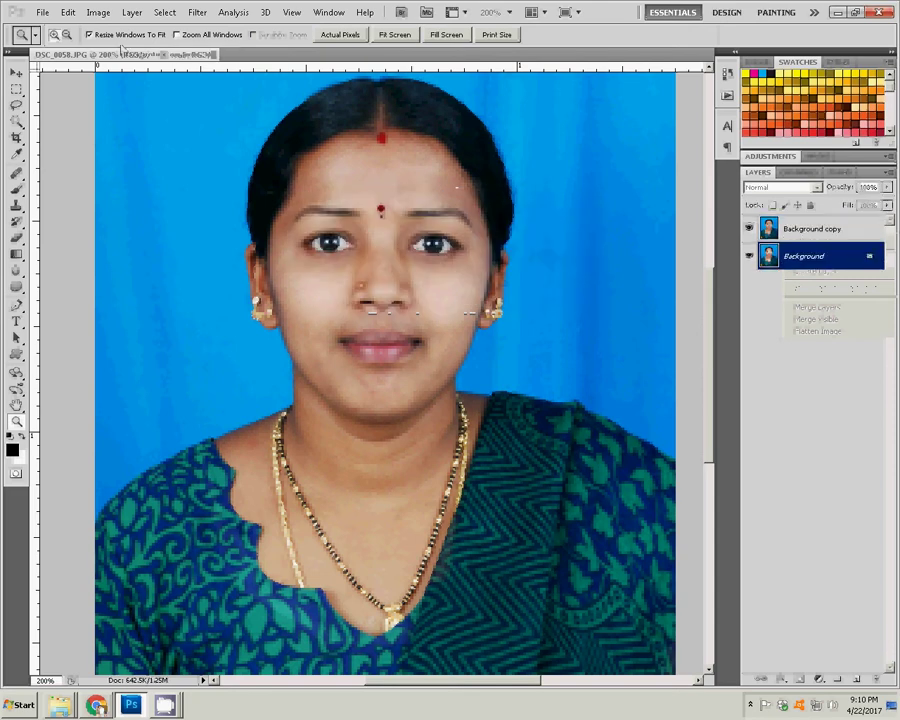
# Smooth the Background layer's skin with the Magic Pro filter at adjusted Graininess.
pyautogui.click(164, 12)
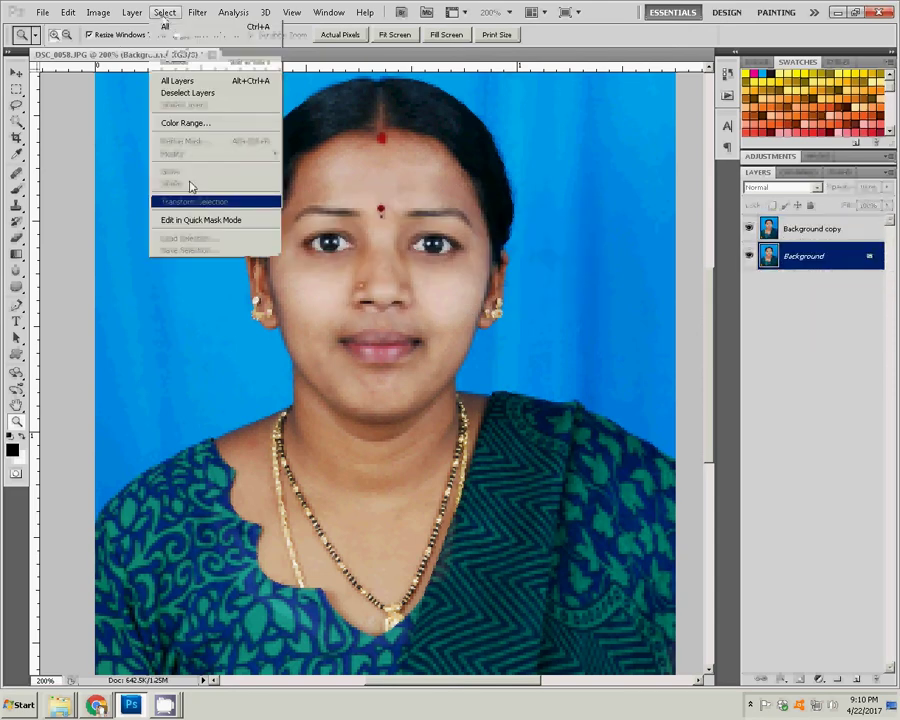
pyautogui.moveTo(240, 291)
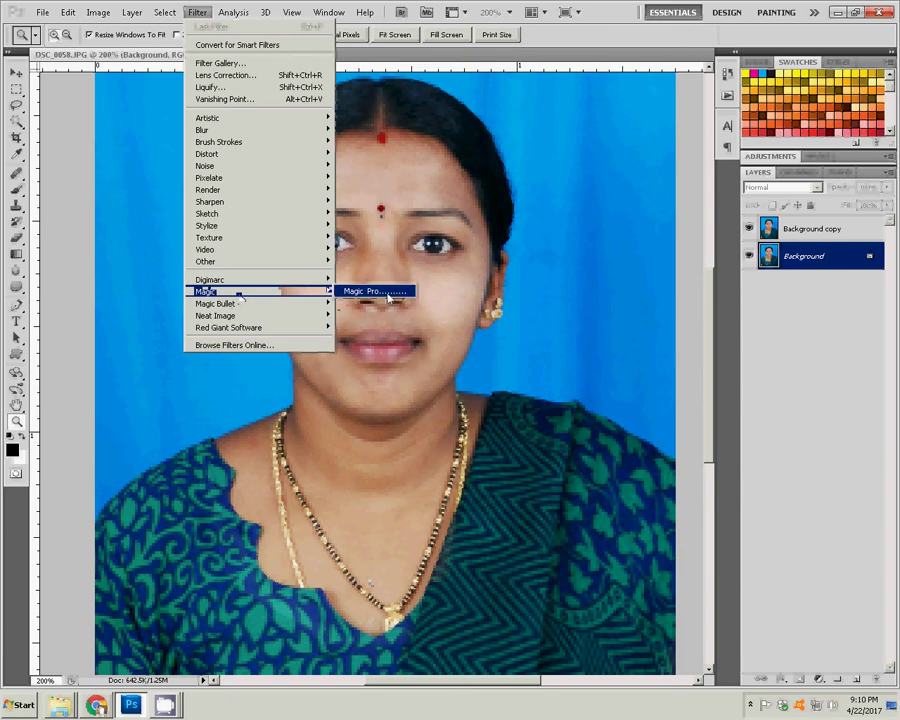
pyautogui.click(372, 291)
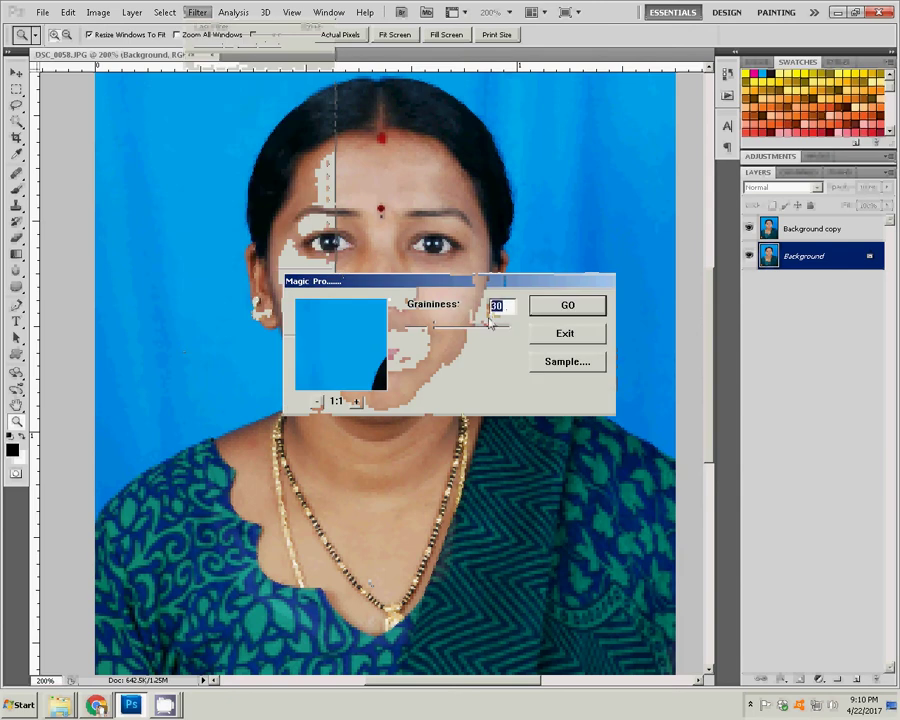
pyautogui.write('90')
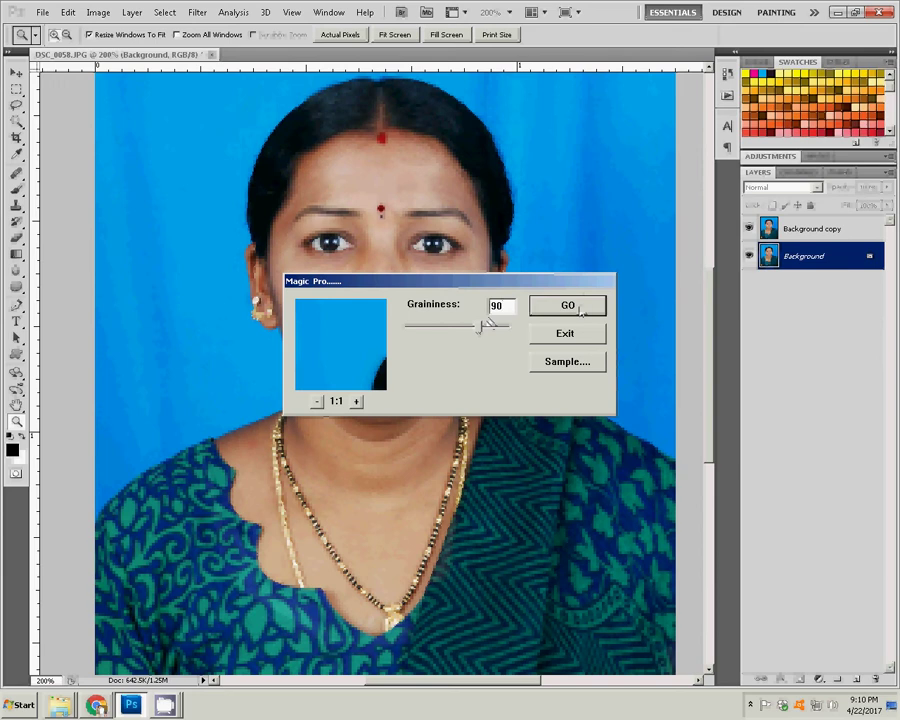
pyautogui.moveTo(481, 325)
pyautogui.mouseDown()
pyautogui.moveTo(458, 331)
pyautogui.moveTo(488, 330)
pyautogui.mouseUp()
pyautogui.click(570, 307)
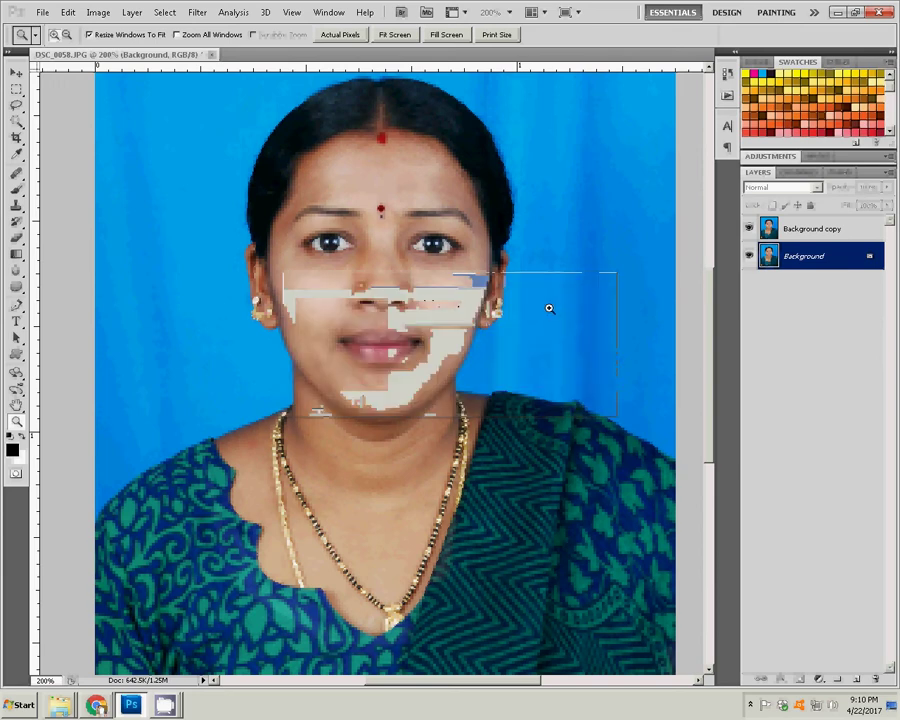
pyautogui.click(807, 230)
pyautogui.click(440, 358)
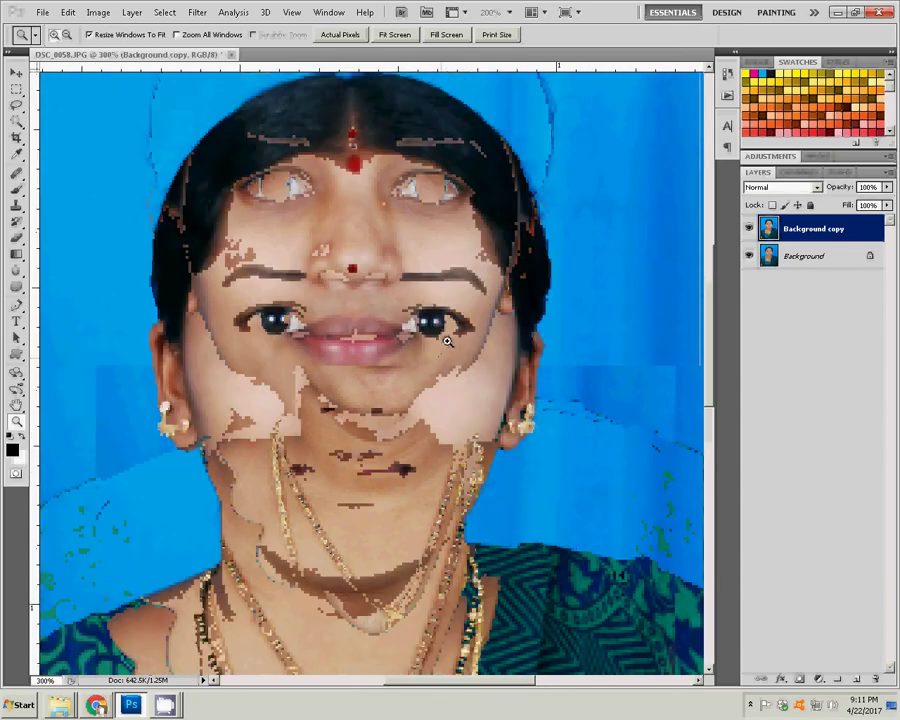
pyautogui.click(25, 241)
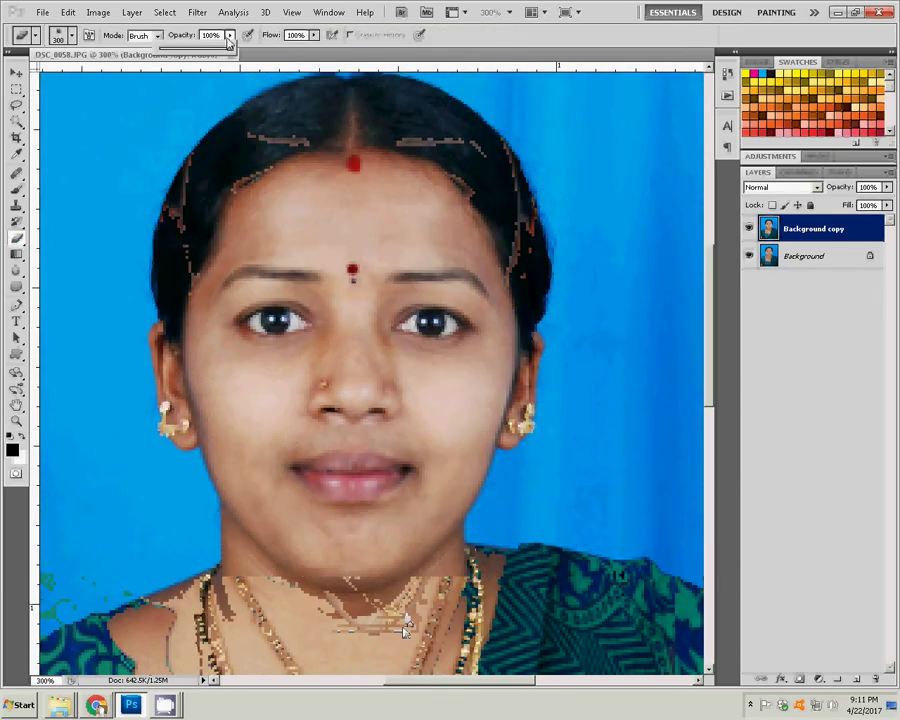
# Lower eraser opacity and flow, and set the brush to 20 px size, 33% hardness.
pyautogui.moveTo(228, 42); pyautogui.dragTo(205, 57)
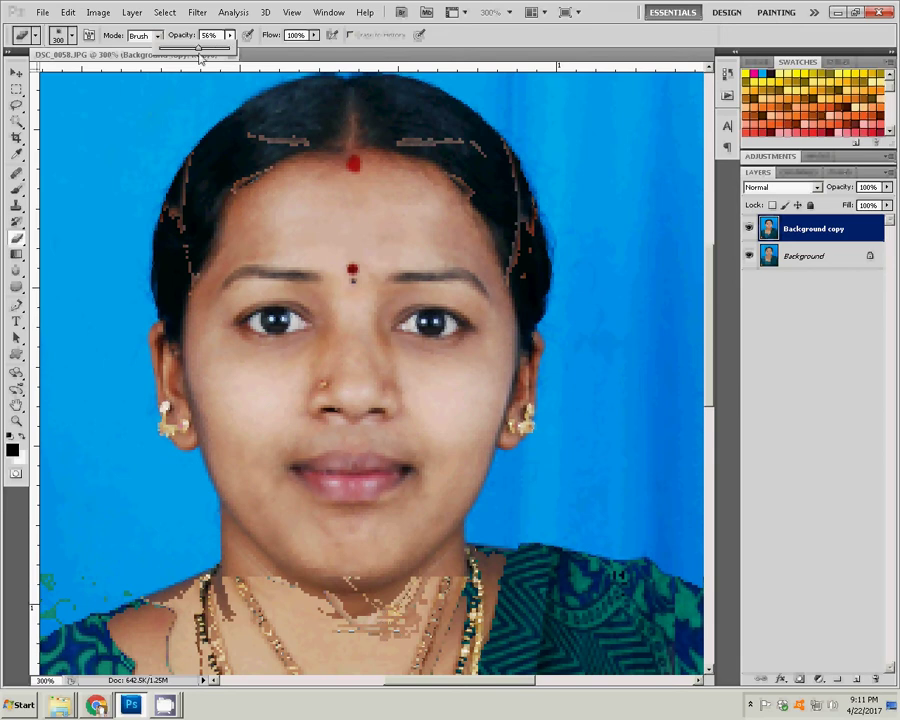
pyautogui.click(314, 35)
pyautogui.moveTo(312, 46); pyautogui.dragTo(290, 55)
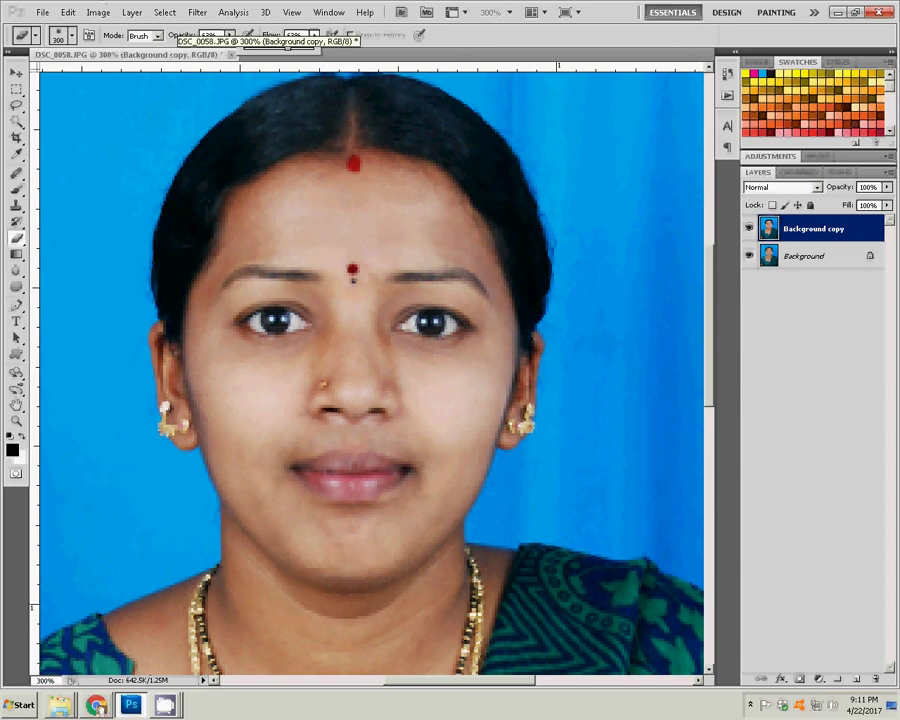
pyautogui.rightClick(405, 340)
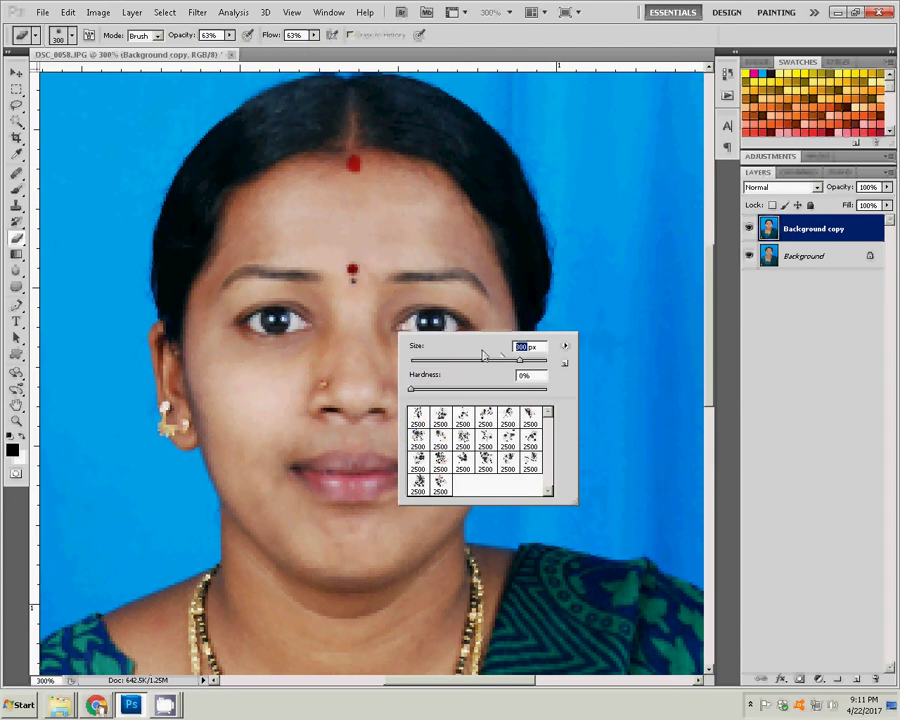
pyautogui.write('33')
pyautogui.press('Tab')
pyautogui.write('33')
pyautogui.press('Tab')
pyautogui.write('20')
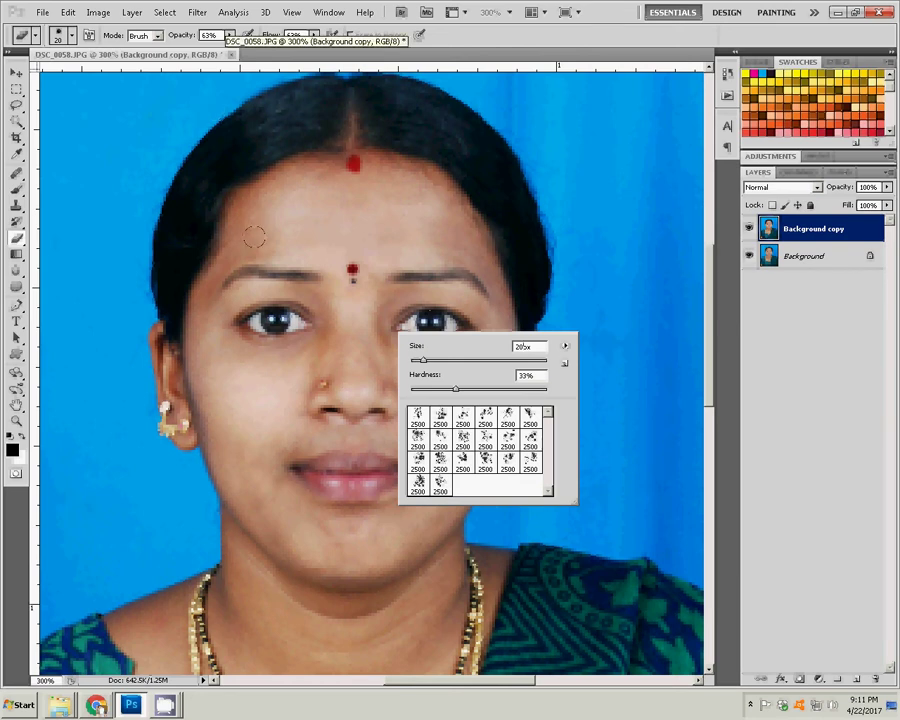
pyautogui.press('Return')
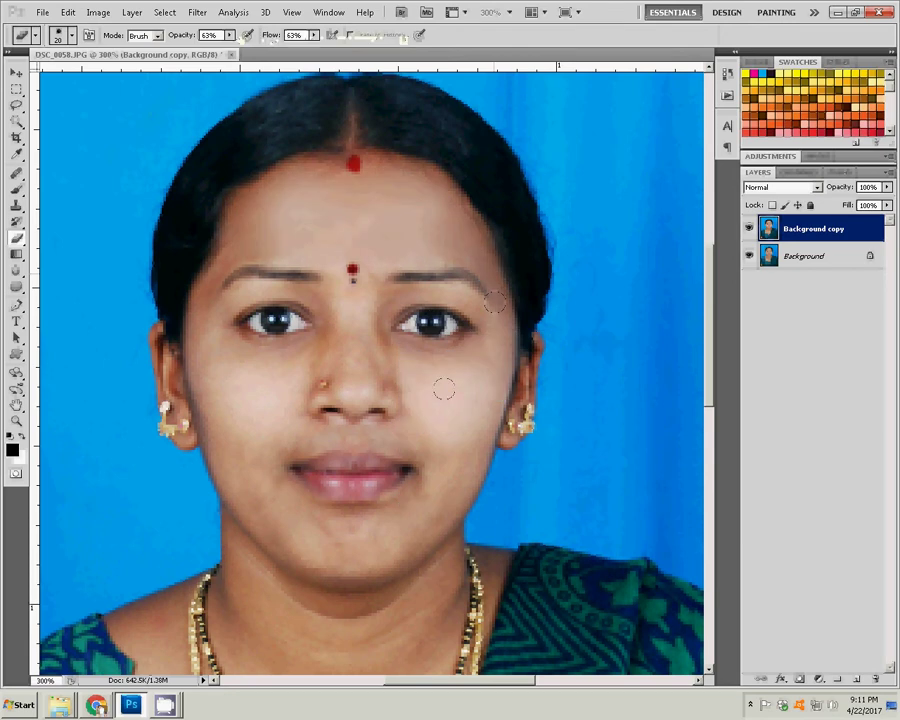
# Drop the eraser hardness to about 22% for erasing the copy over the face and neck.
pyautogui.rightClick(419, 392)
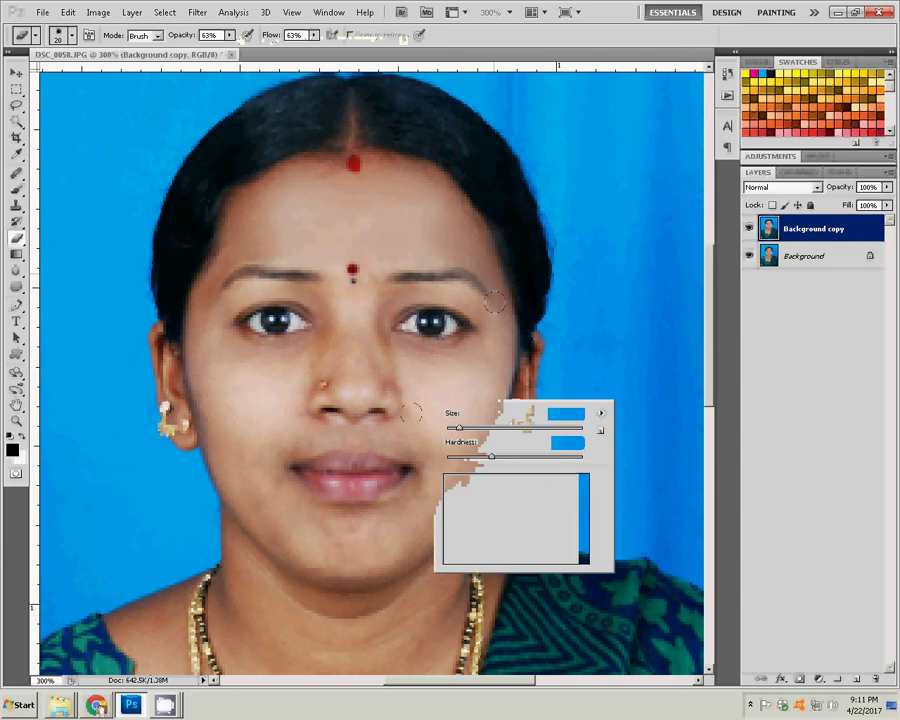
pyautogui.moveTo(492, 457); pyautogui.dragTo(478, 457)
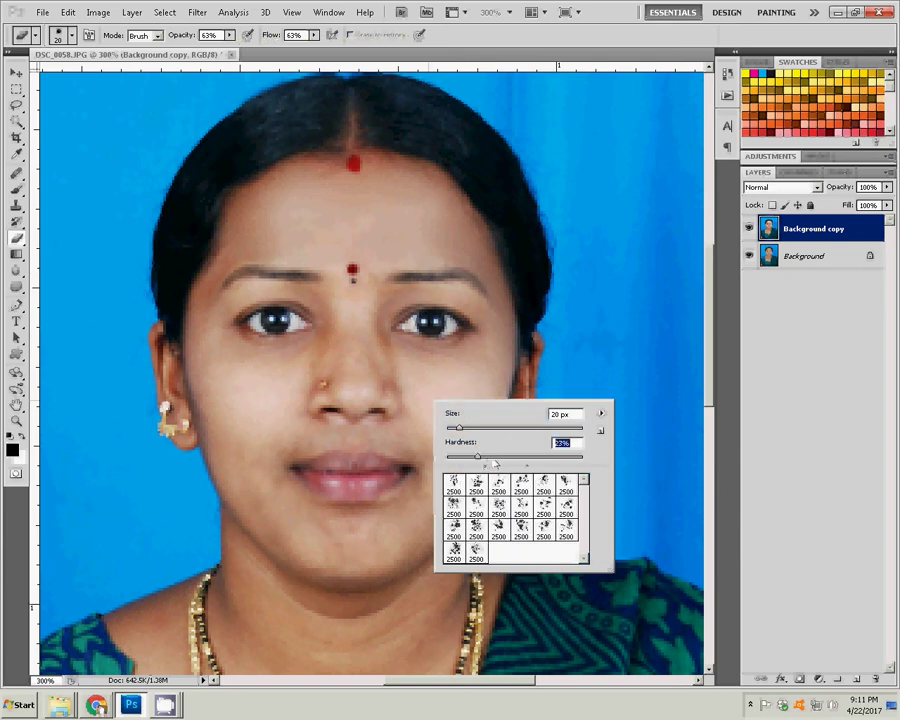
pyautogui.press('Return')
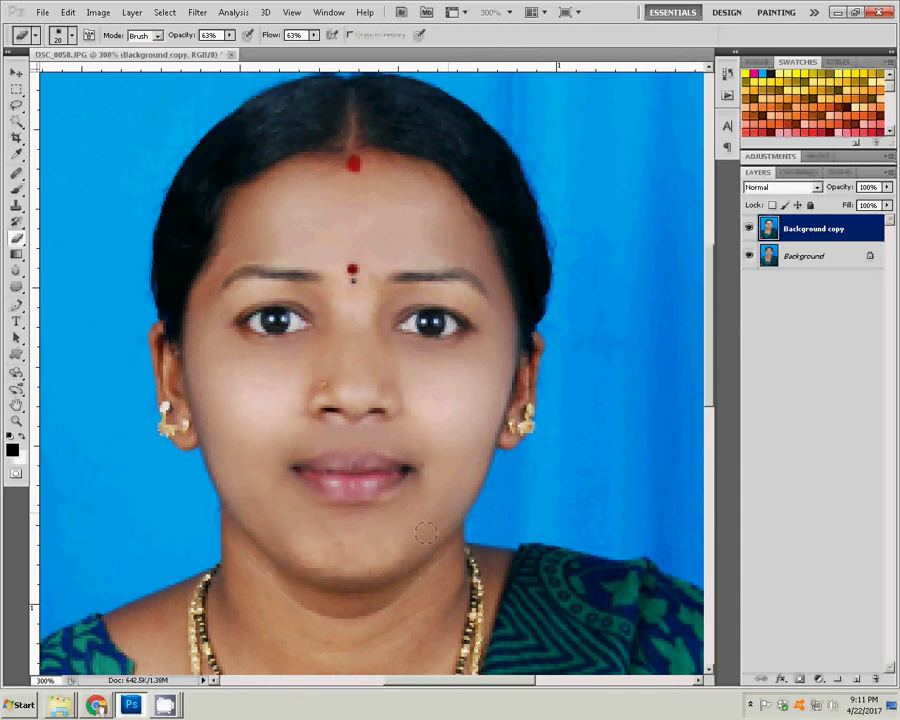
pyautogui.scroll(-3, 400, 500)
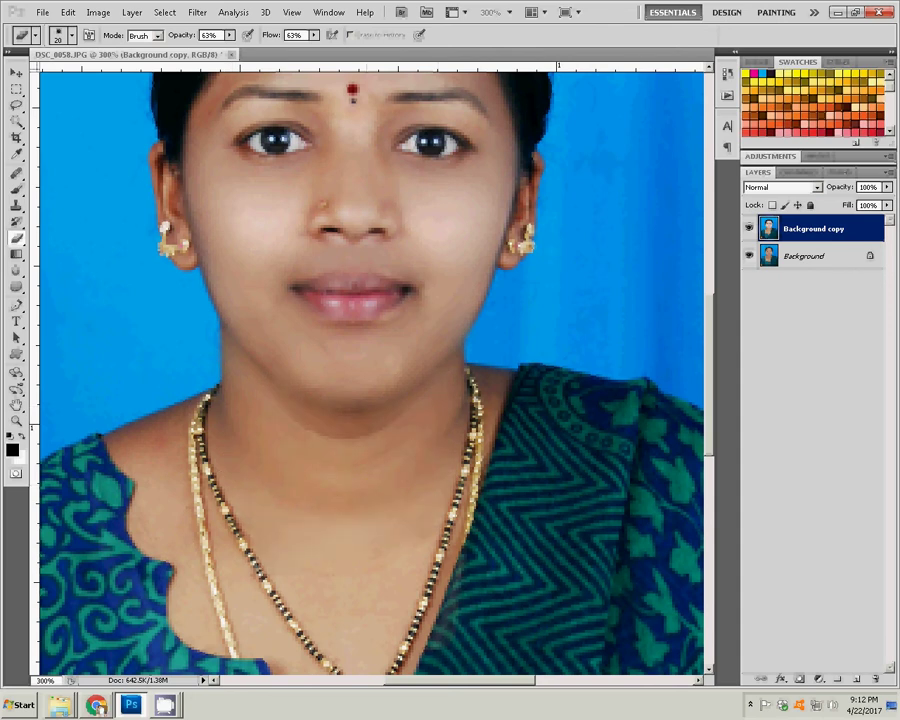
pyautogui.scroll(-3, 370, 370)
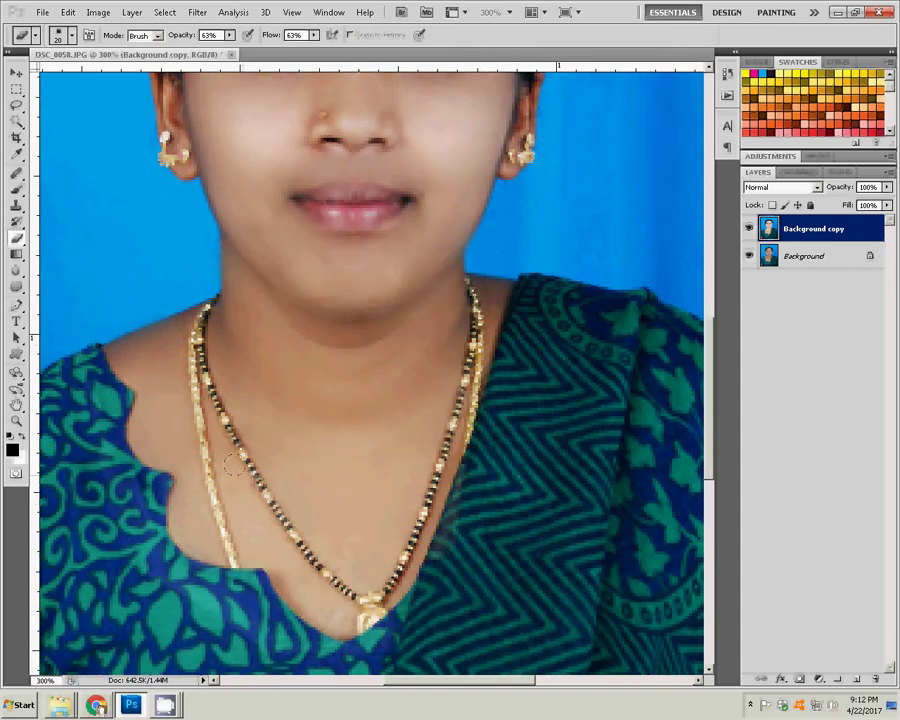
pyautogui.scroll(2, 588, 308)
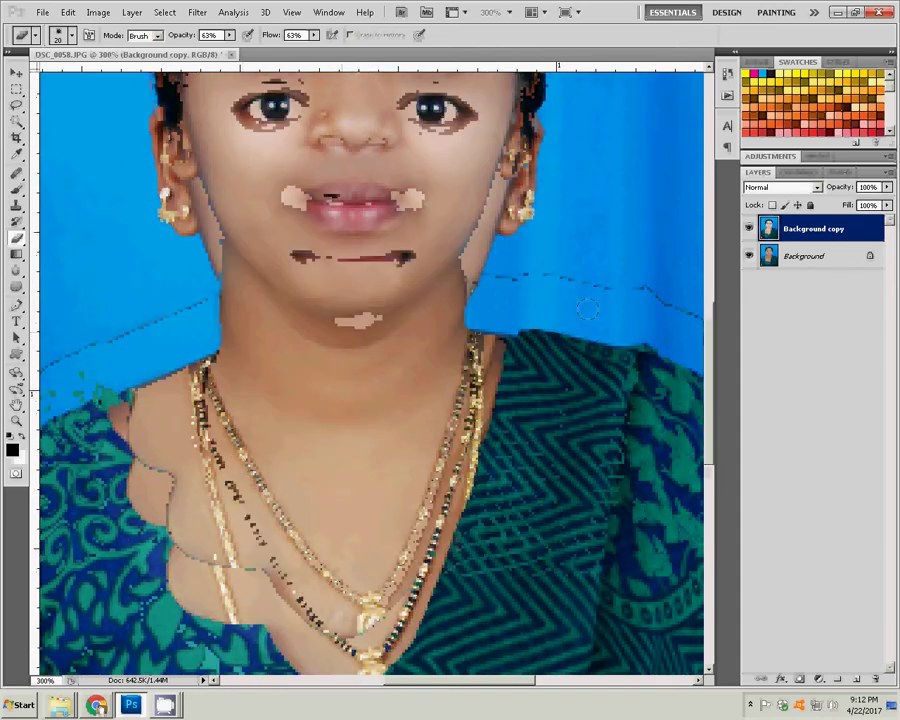
pyautogui.scroll(3, 588, 308)
pyautogui.scroll(1, 588, 308)
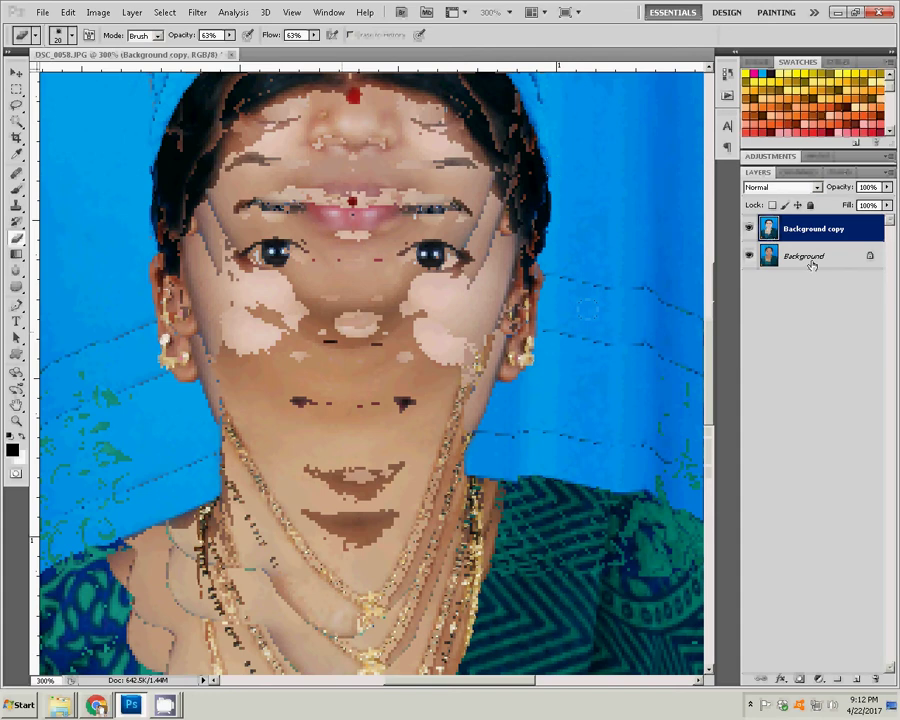
# Merge Background copy down into Background and add an empty Layer 1 above it.
pyautogui.rightClick(813, 231)
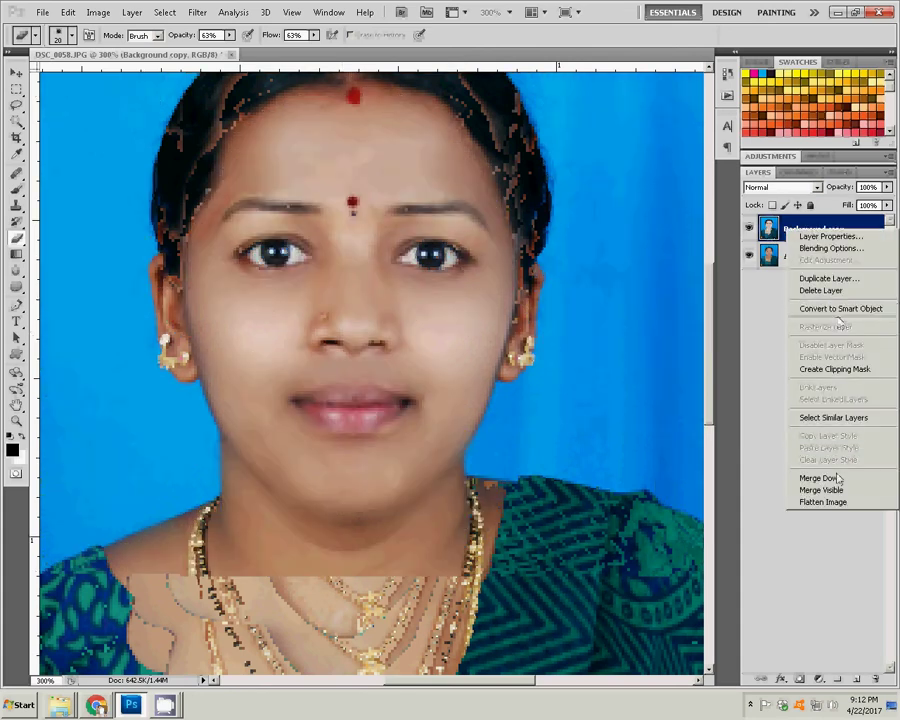
pyautogui.click(820, 478)
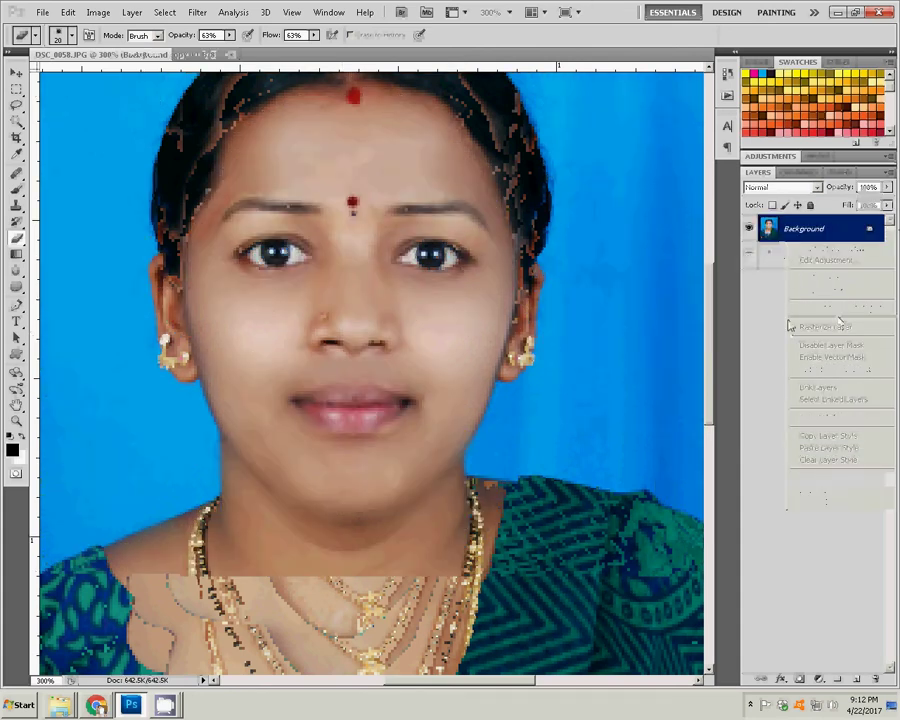
pyautogui.click(856, 680)
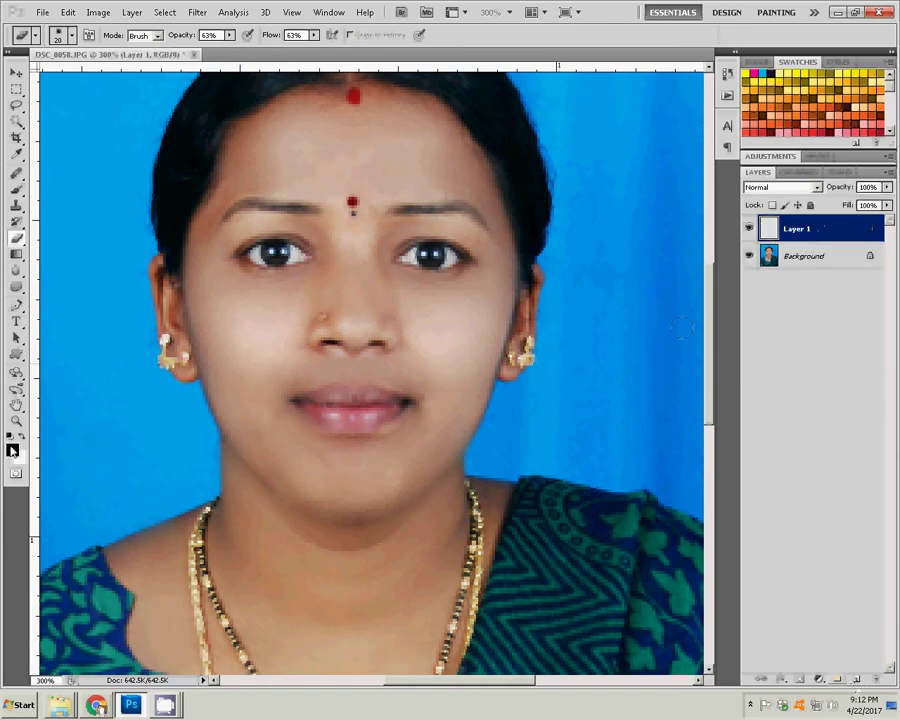
# Set the foreground colour to bright red fa0020.
pyautogui.click(12, 450)
pyautogui.moveTo(335, 405); pyautogui.dragTo(346, 403)
pyautogui.click(590, 259)
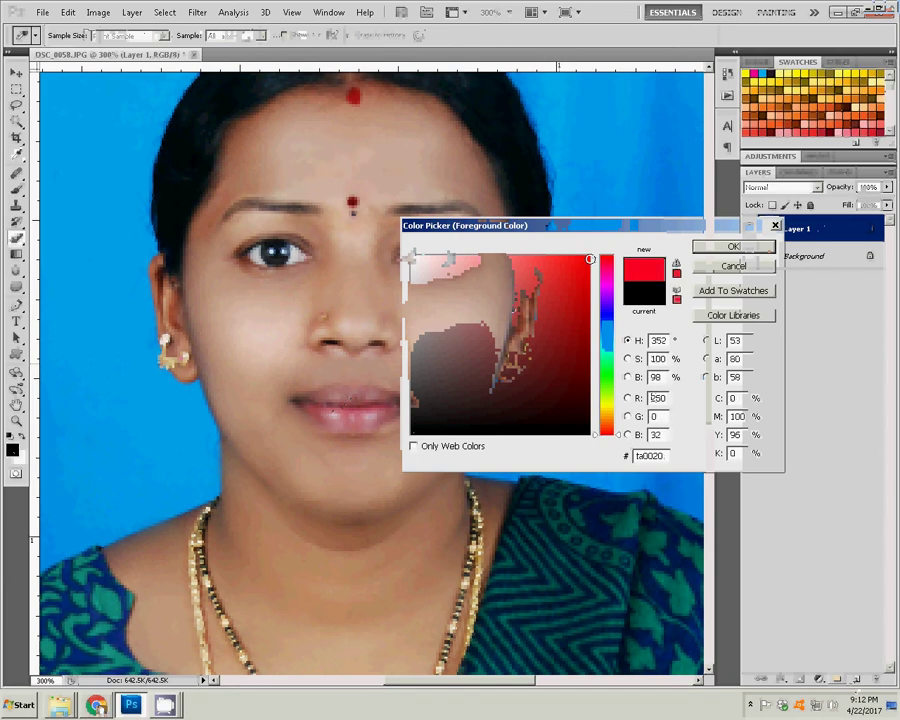
pyautogui.click(744, 251)
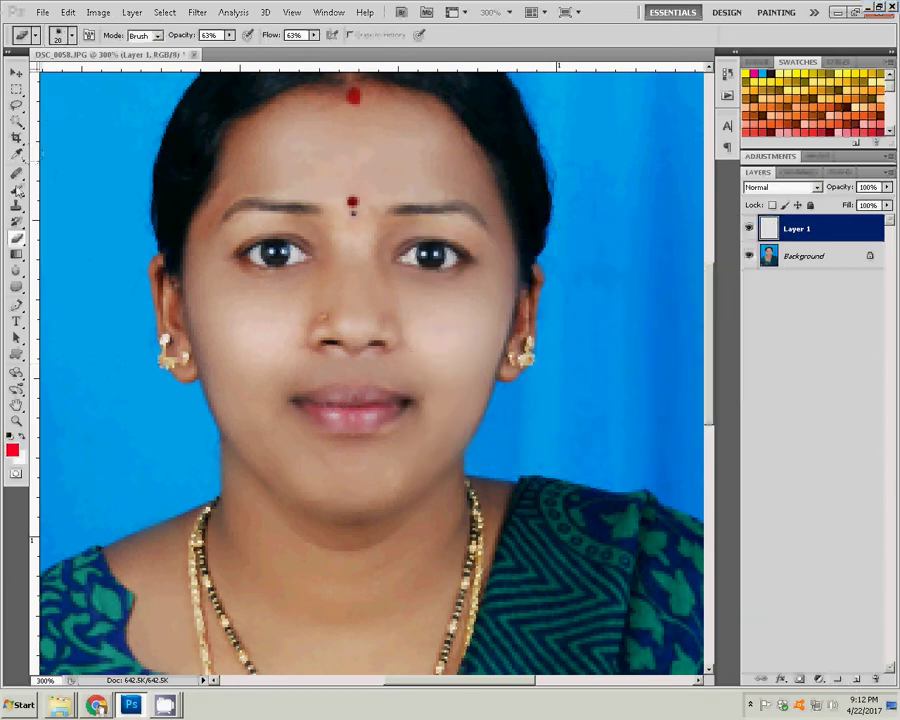
# Switch to the Brush tool with flow lowered to 68%.
pyautogui.press('b')
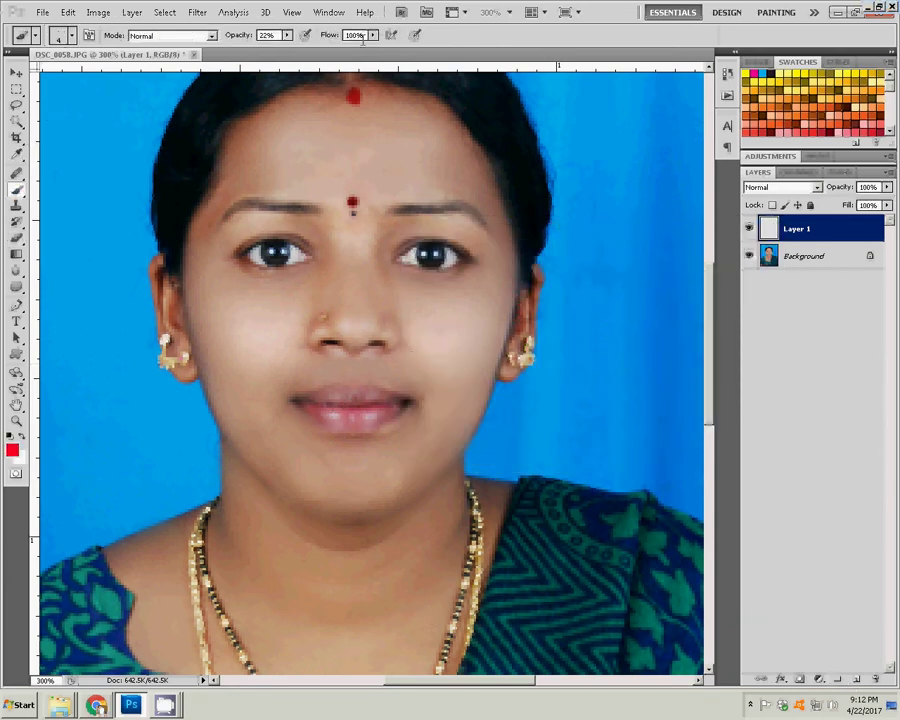
pyautogui.click(357, 35)
pyautogui.click(373, 35)
pyautogui.moveTo(371, 48)
pyautogui.mouseDown()
pyautogui.moveTo(340, 54)
pyautogui.moveTo(346, 50)
pyautogui.mouseUp()
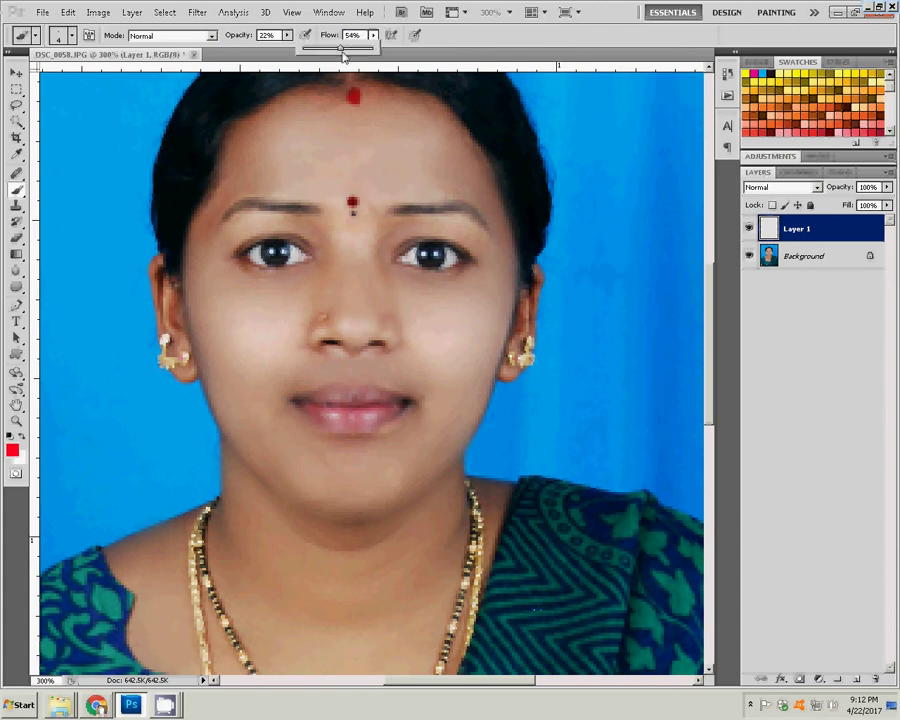
# Reset to the default brushes and pick a soft round tip, 11% hardness, about 9 px.
pyautogui.rightClick(601, 230)
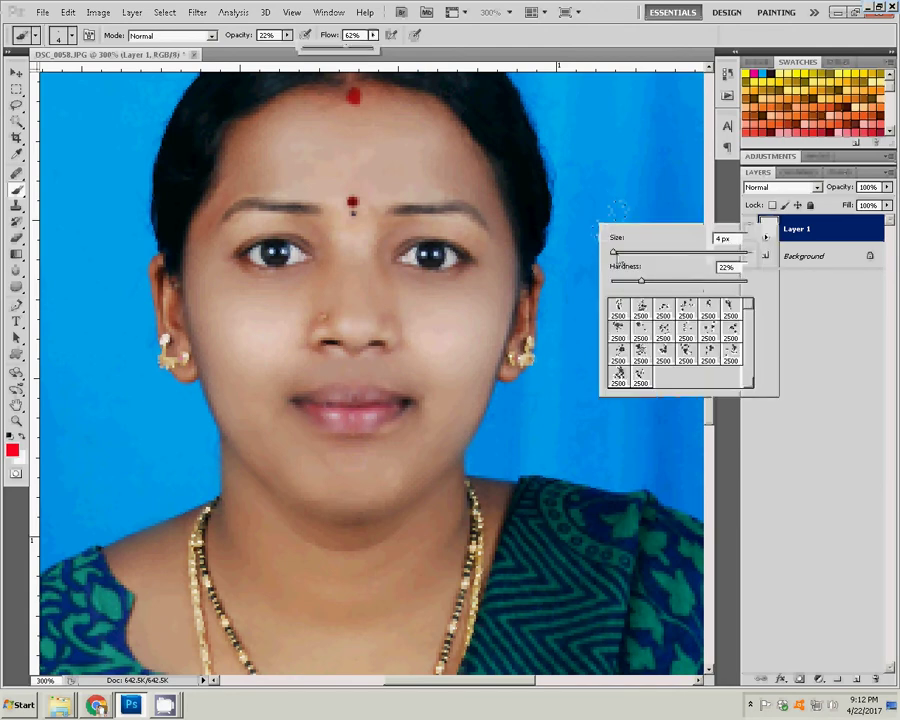
pyautogui.press('Up')
pyautogui.press('Up')
pyautogui.press('Up')
pyautogui.click(766, 238)
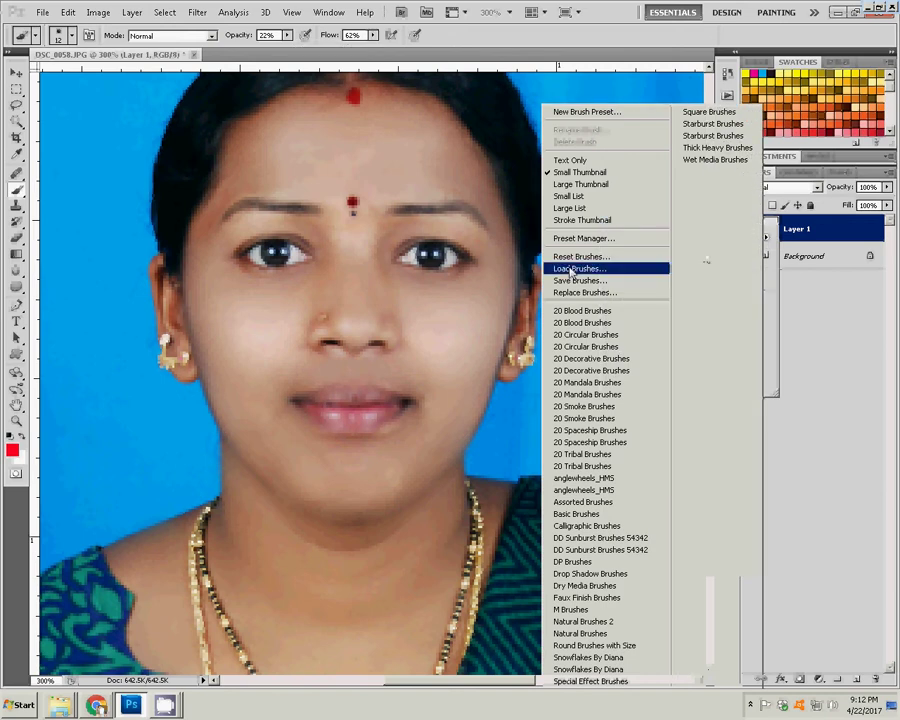
pyautogui.click(572, 256)
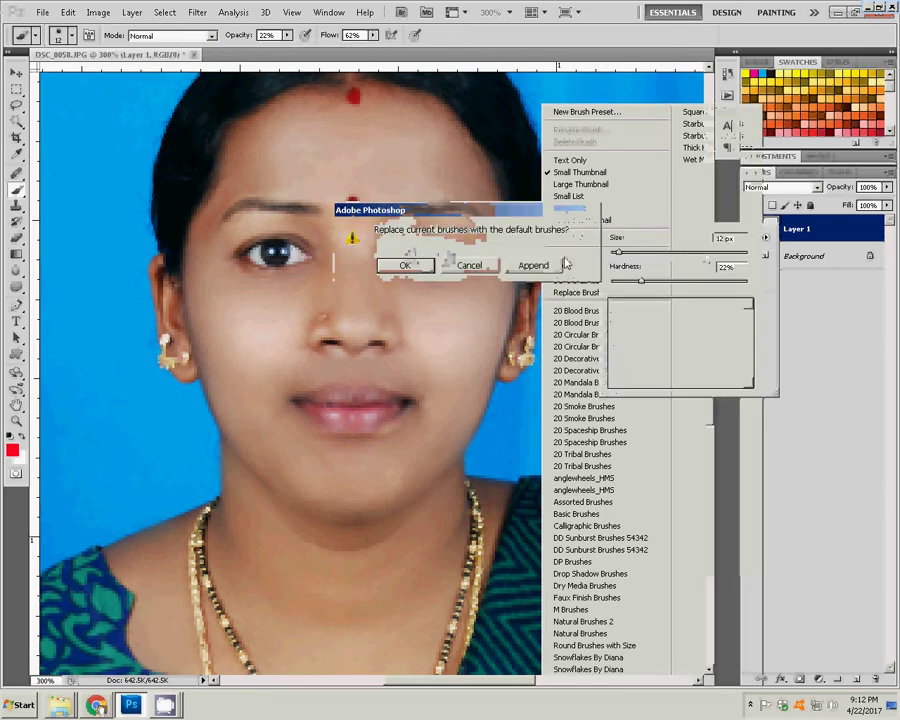
pyautogui.click(534, 265)
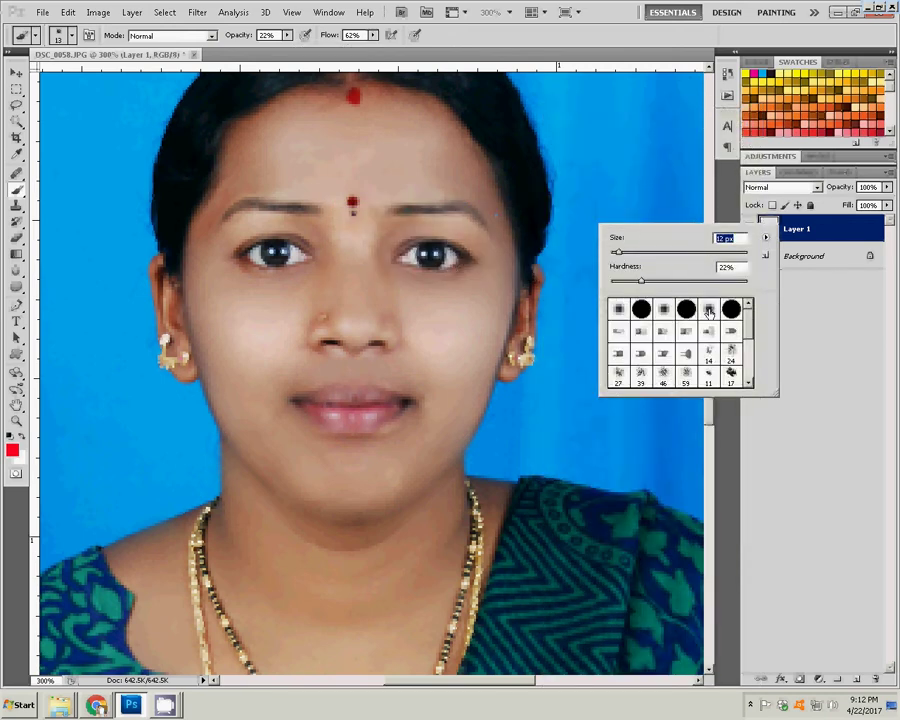
pyautogui.click(709, 313)
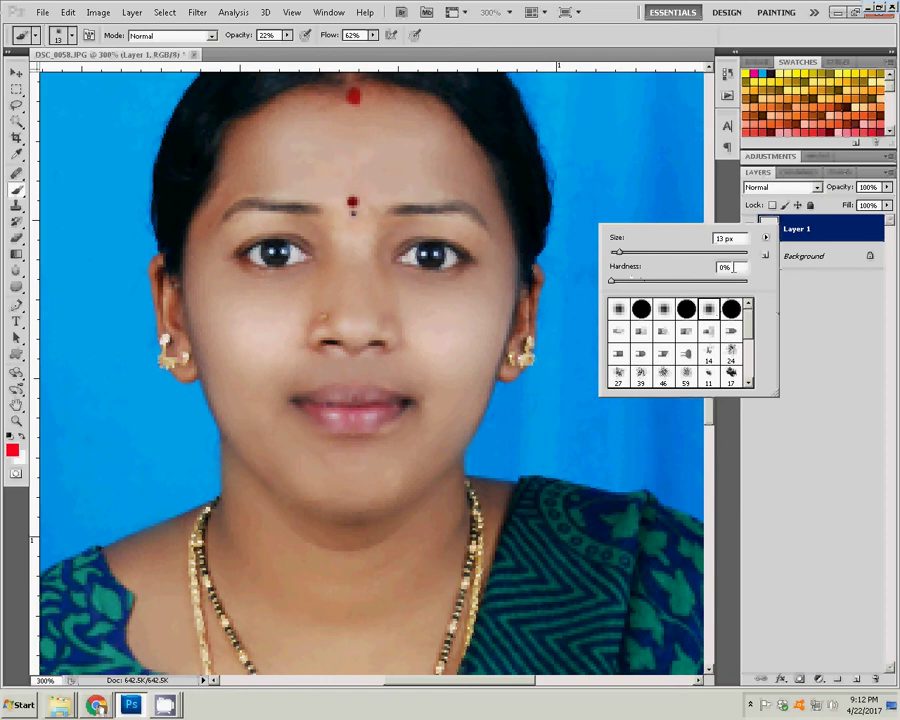
pyautogui.moveTo(619, 286); pyautogui.dragTo(636, 286)
pyautogui.moveTo(618, 251); pyautogui.dragTo(615, 252)
pyautogui.click(313, 414)
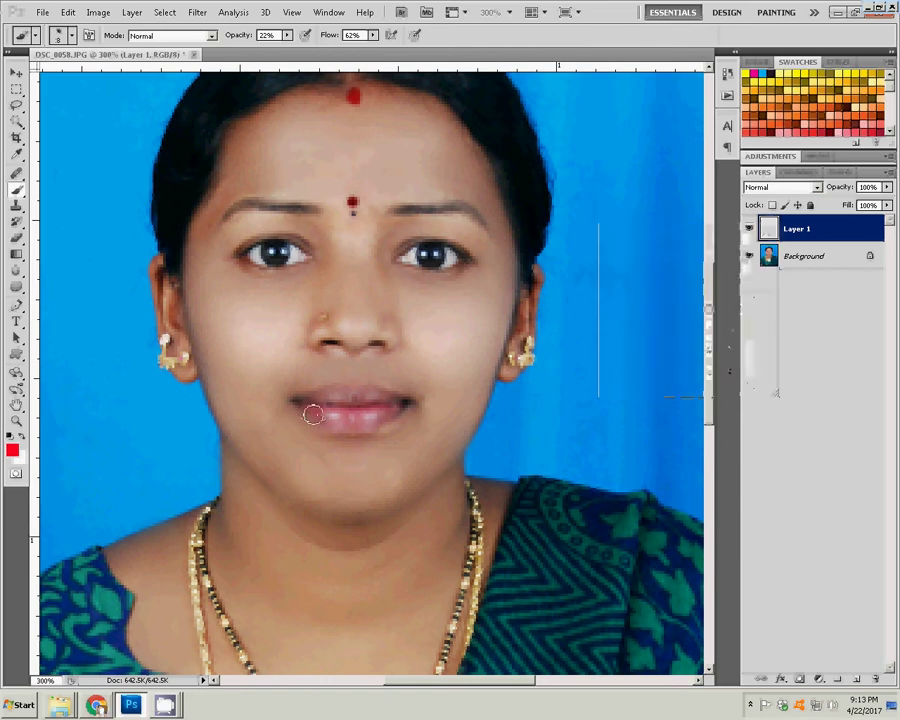
# Paint red over the lips on Layer 1 and lower that layer's opacity to 54%.
pyautogui.moveTo(397, 411); pyautogui.dragTo(373, 428)
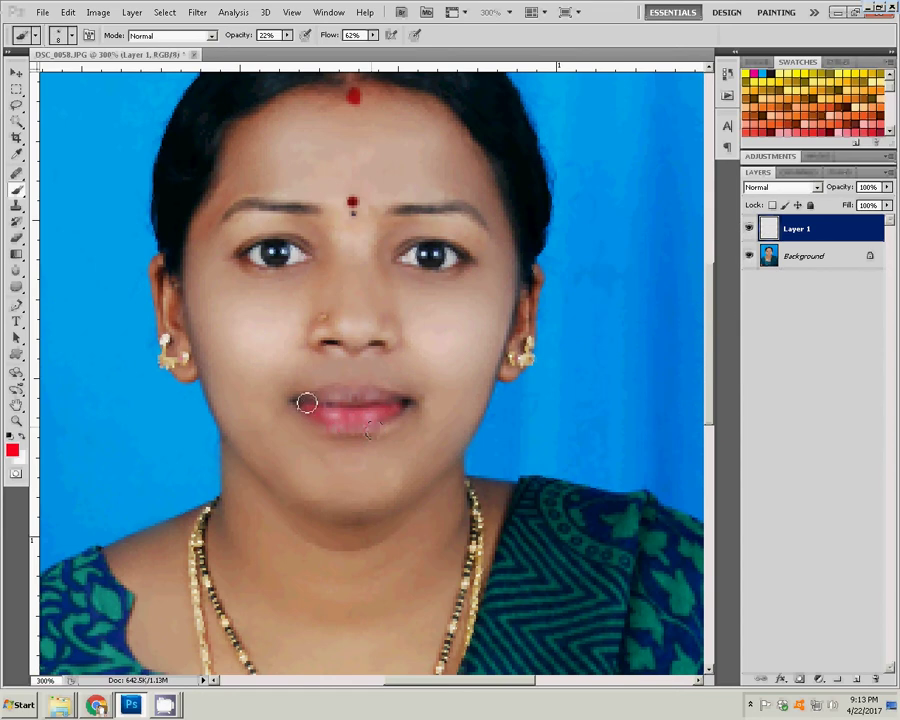
pyautogui.moveTo(306, 402); pyautogui.dragTo(402, 400)
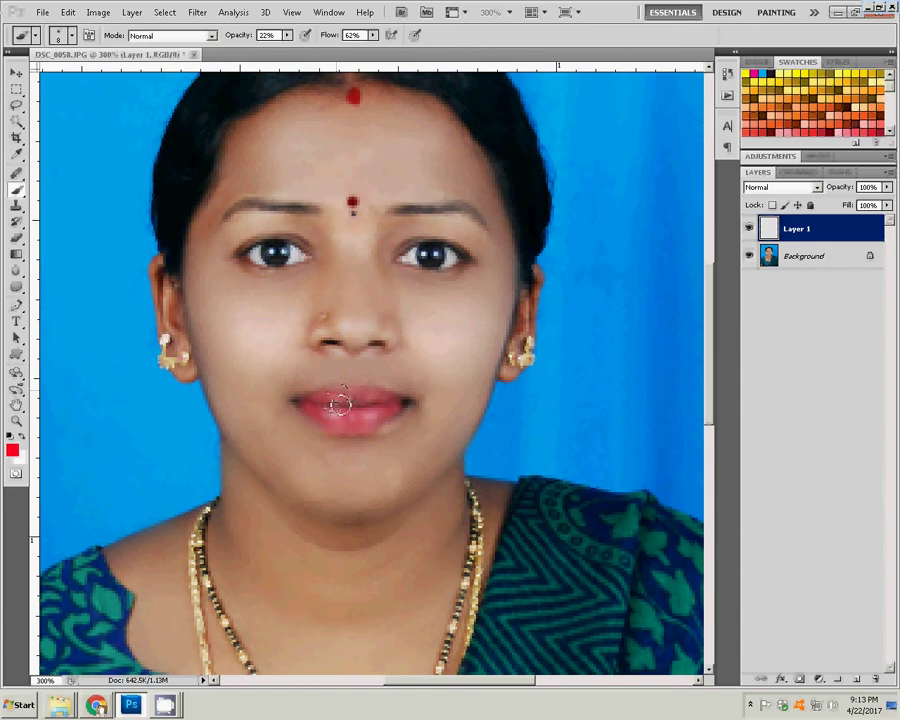
pyautogui.click(887, 187)
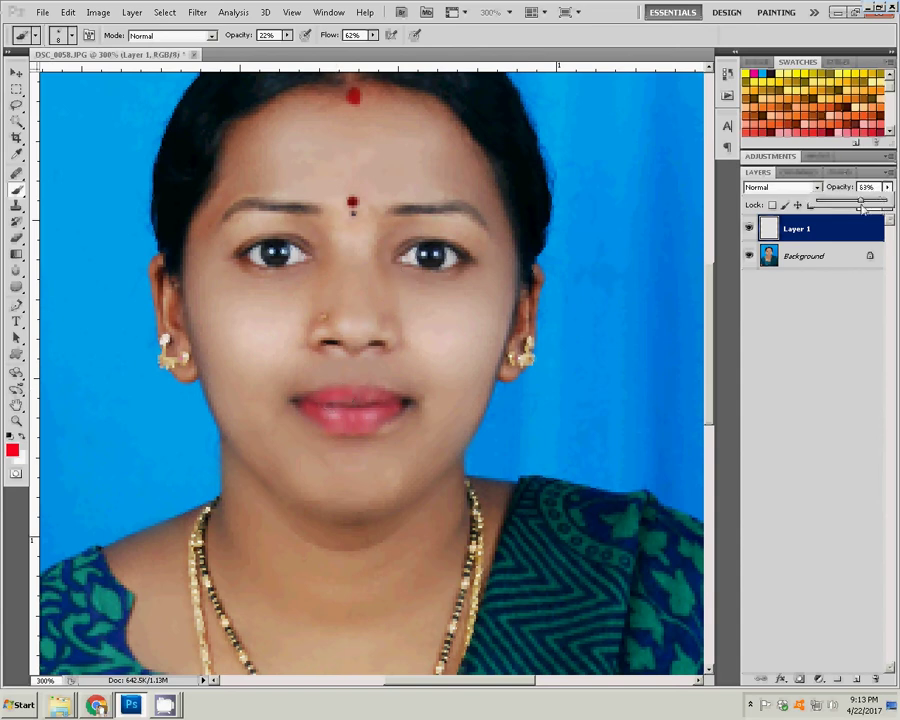
pyautogui.moveTo(887, 207)
pyautogui.mouseDown()
pyautogui.moveTo(808, 226)
pyautogui.moveTo(856, 215)
pyautogui.mouseUp()
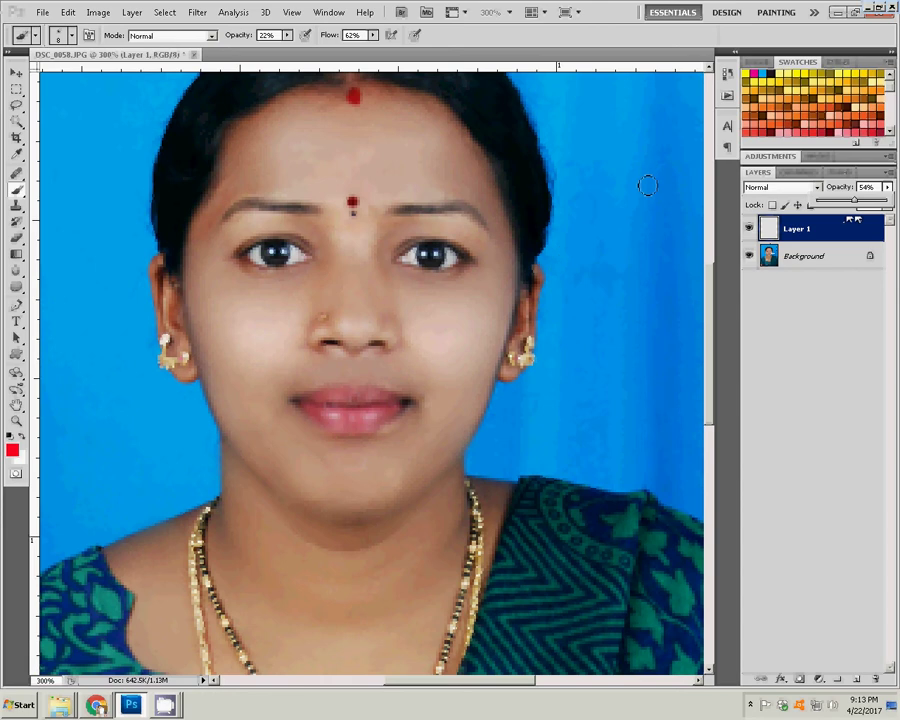
pyautogui.click(131, 12)
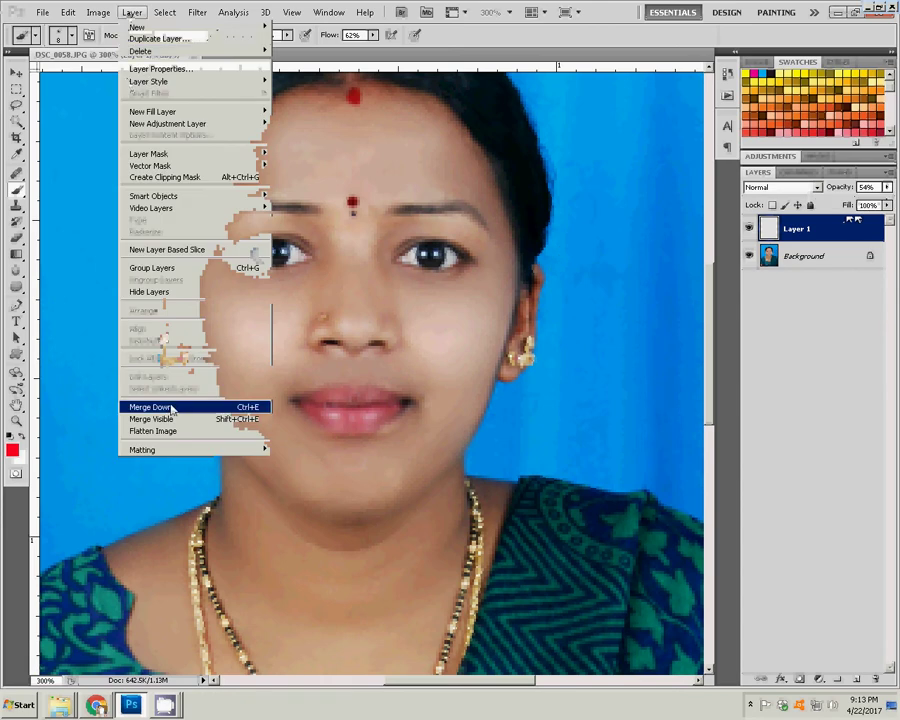
# Merge the red lip colour layer down into the Background layer.
pyautogui.click(172, 402)
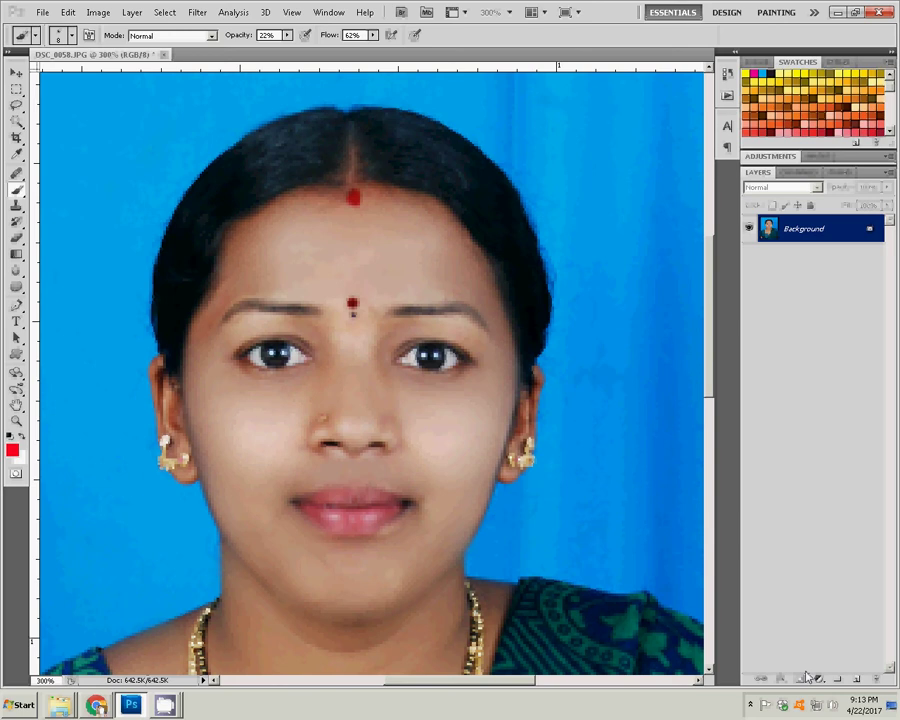
pyautogui.click(98, 12)
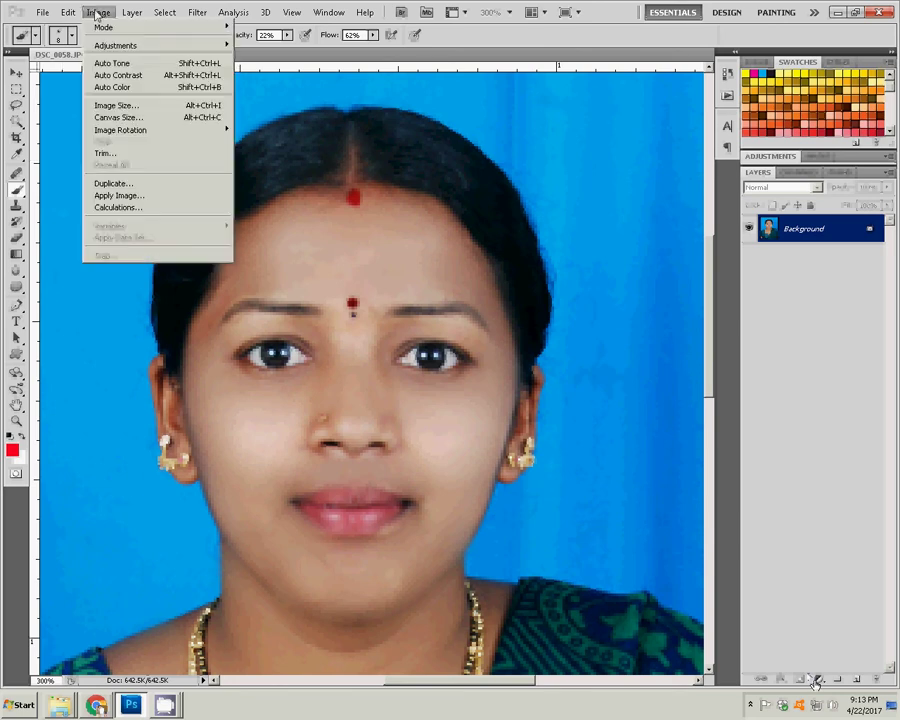
pyautogui.moveTo(150, 45)
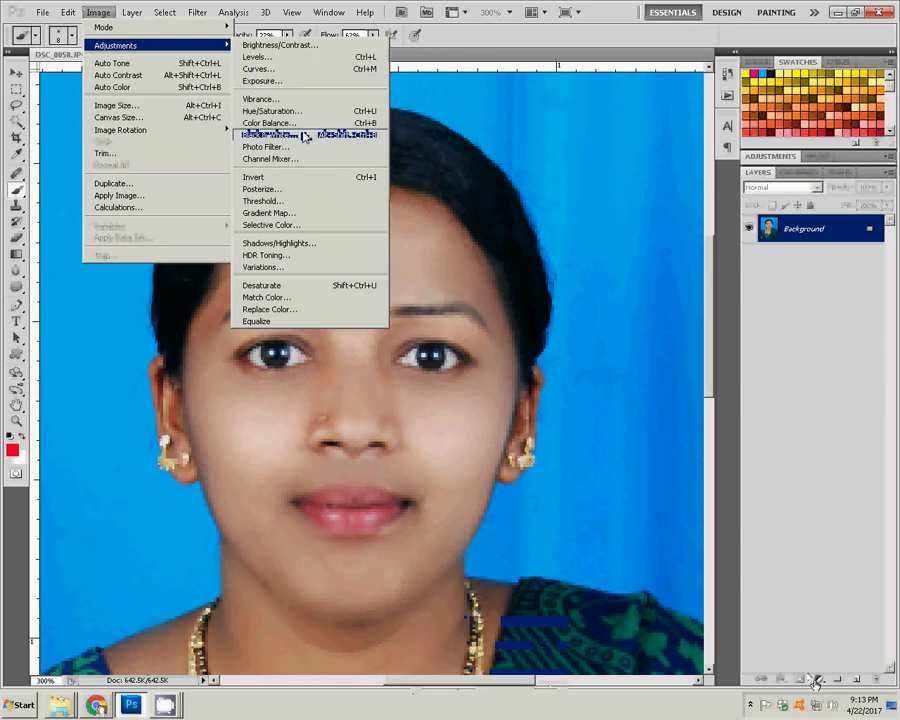
# Set Selective Color to the Blacks range with Black raised to +2%.
pyautogui.click(270, 225)
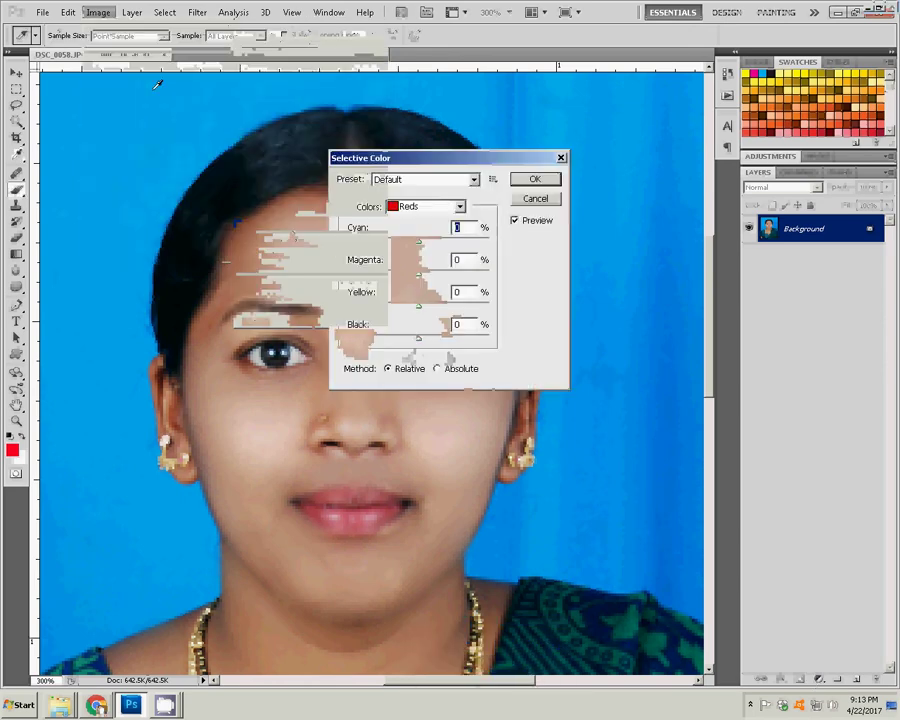
pyautogui.click(418, 206)
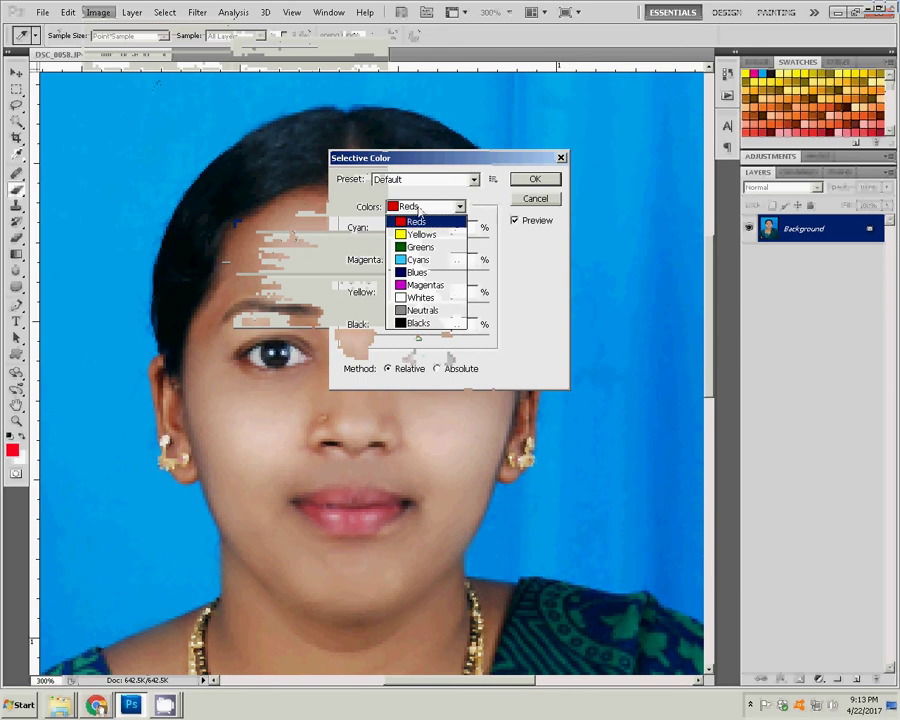
pyautogui.click(419, 323)
pyautogui.click(422, 343)
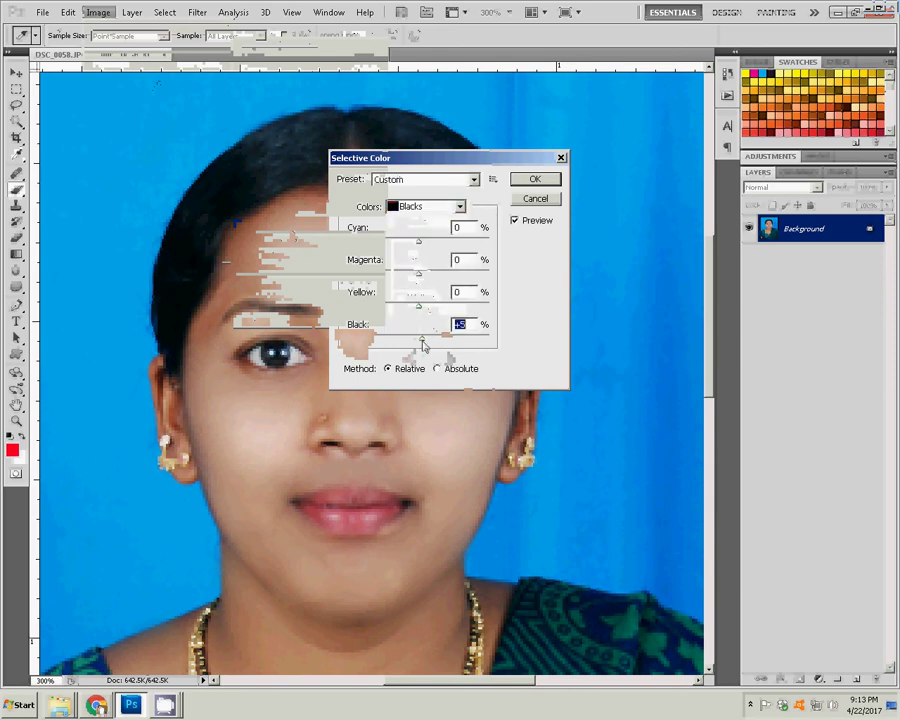
pyautogui.moveTo(423, 343); pyautogui.dragTo(421, 343)
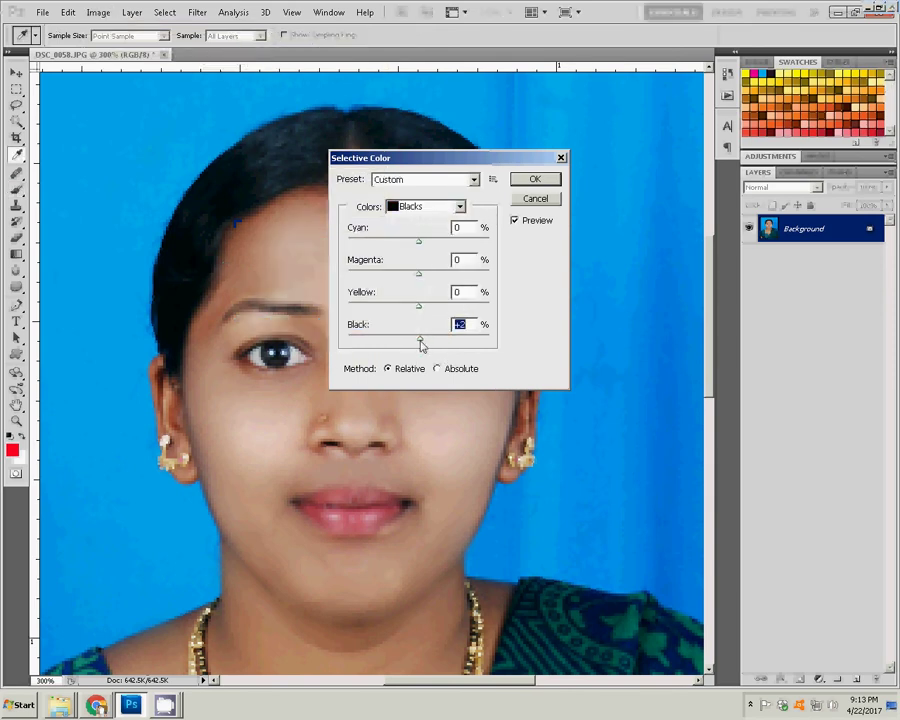
# Apply the Selective Color adjustment and fit the whole photo on screen.
pyautogui.click(530, 180)
pyautogui.press('b')
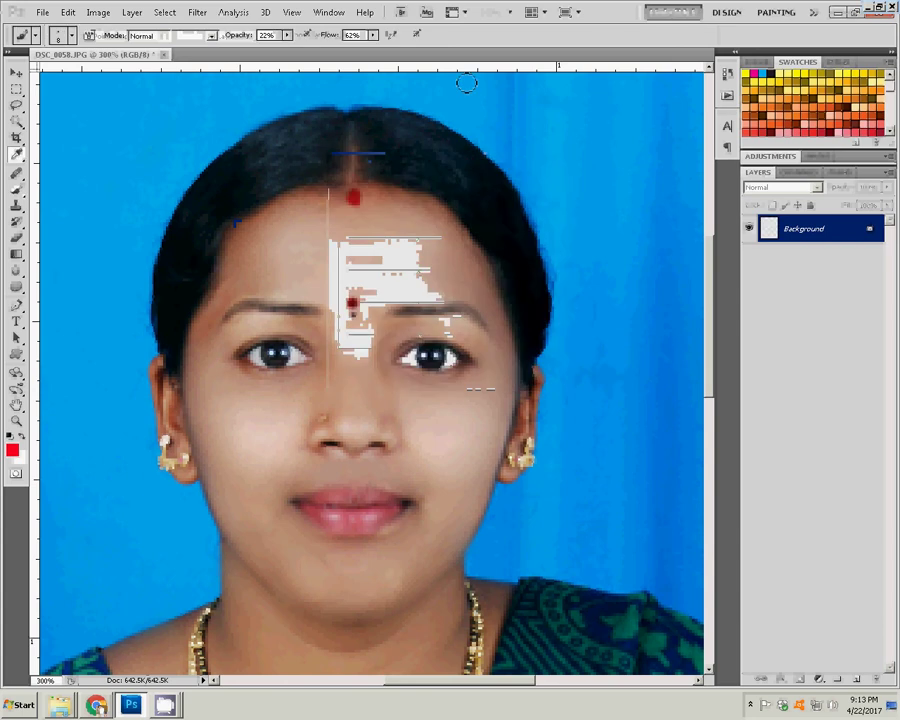
pyautogui.press('z')
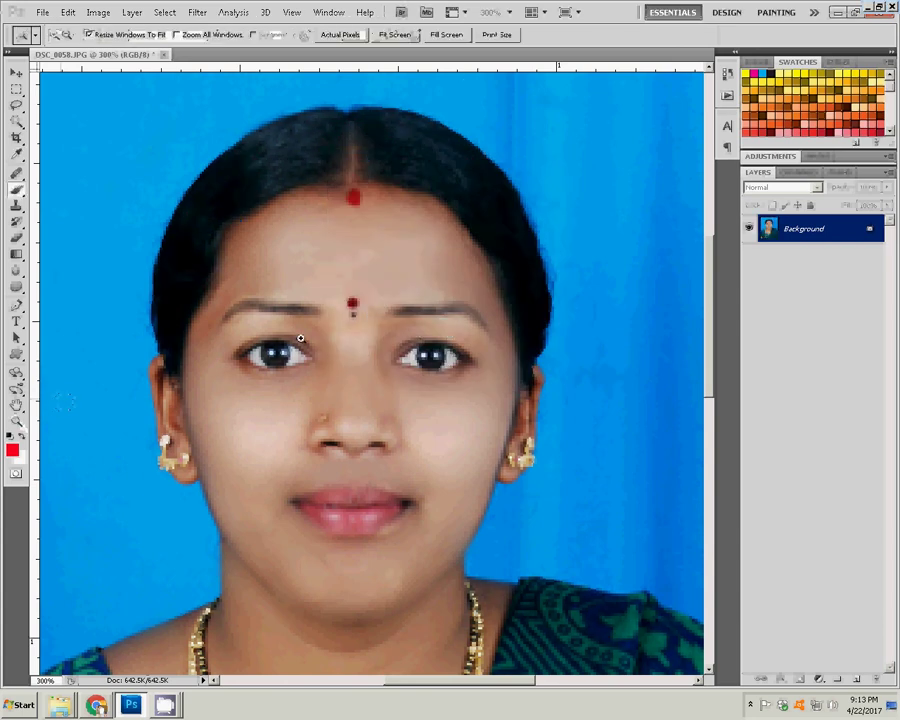
pyautogui.rightClick(298, 337)
pyautogui.click(312, 341)
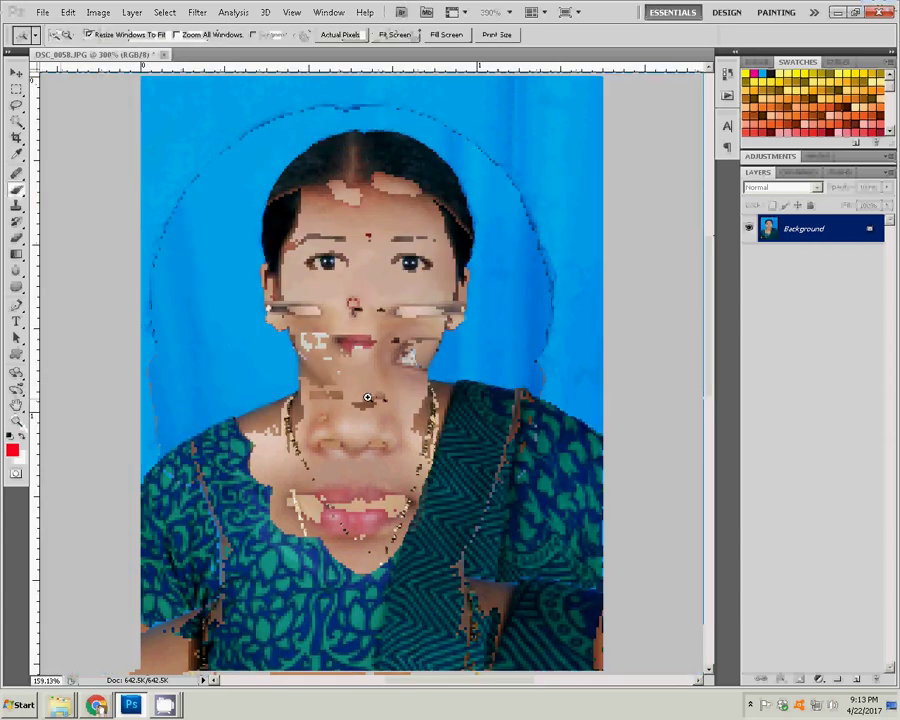
# Zoom out to the full photo and float its document in its own window.
pyautogui.click(517, 80)
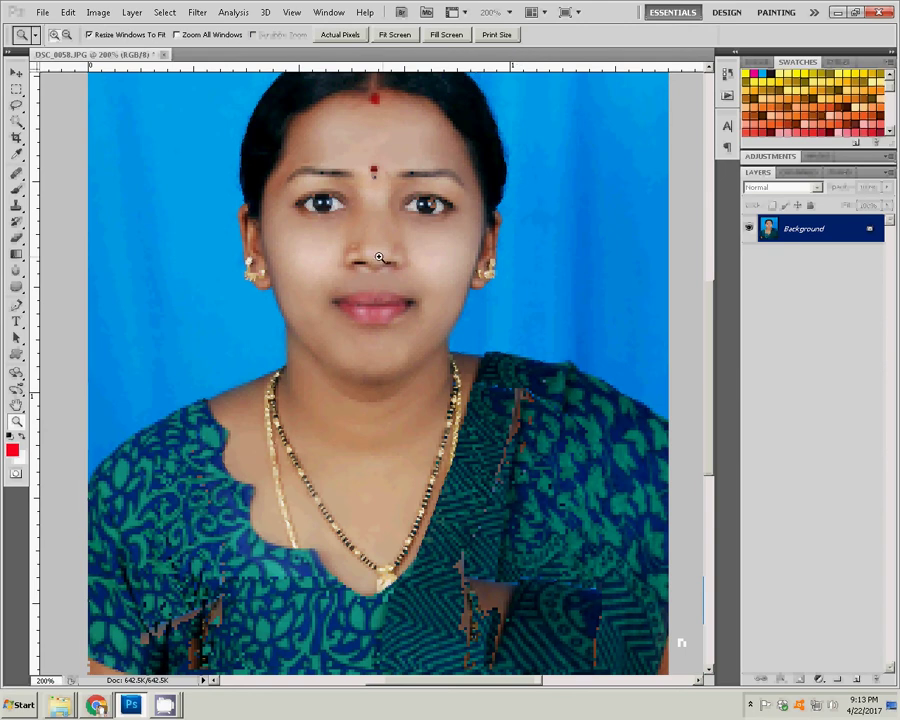
pyautogui.click(67, 35)
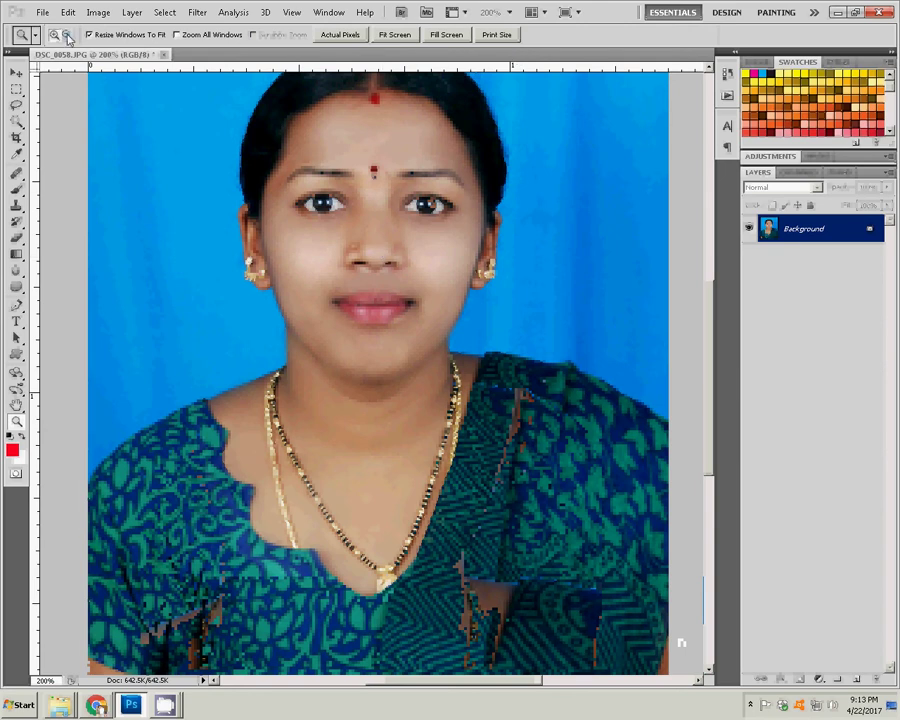
pyautogui.click(293, 269)
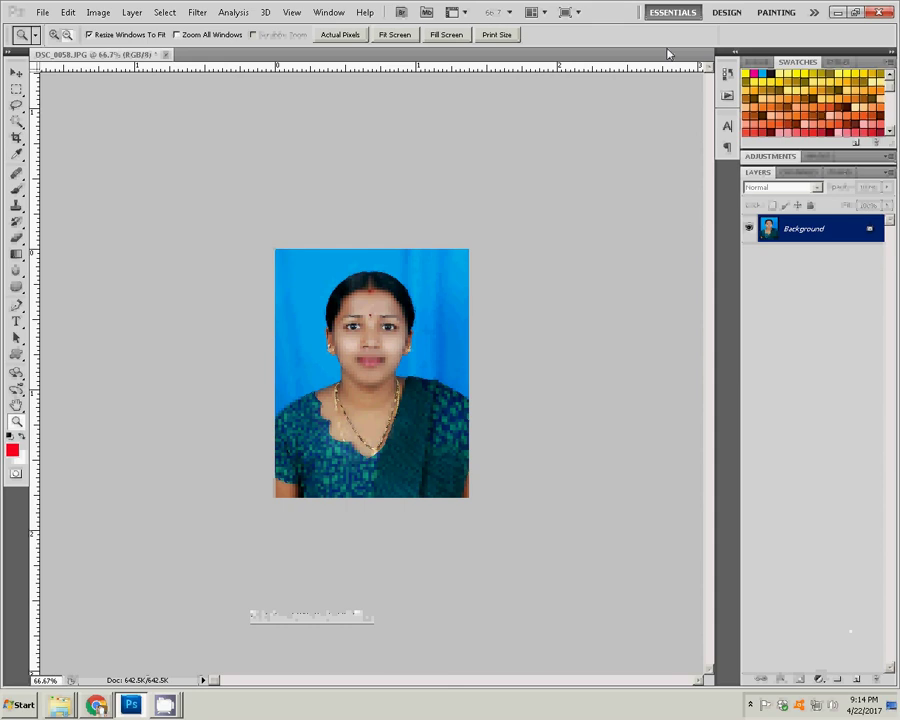
pyautogui.moveTo(669, 53)
pyautogui.mouseDown()
pyautogui.moveTo(604, 93)
pyautogui.moveTo(160, 66)
pyautogui.mouseUp()
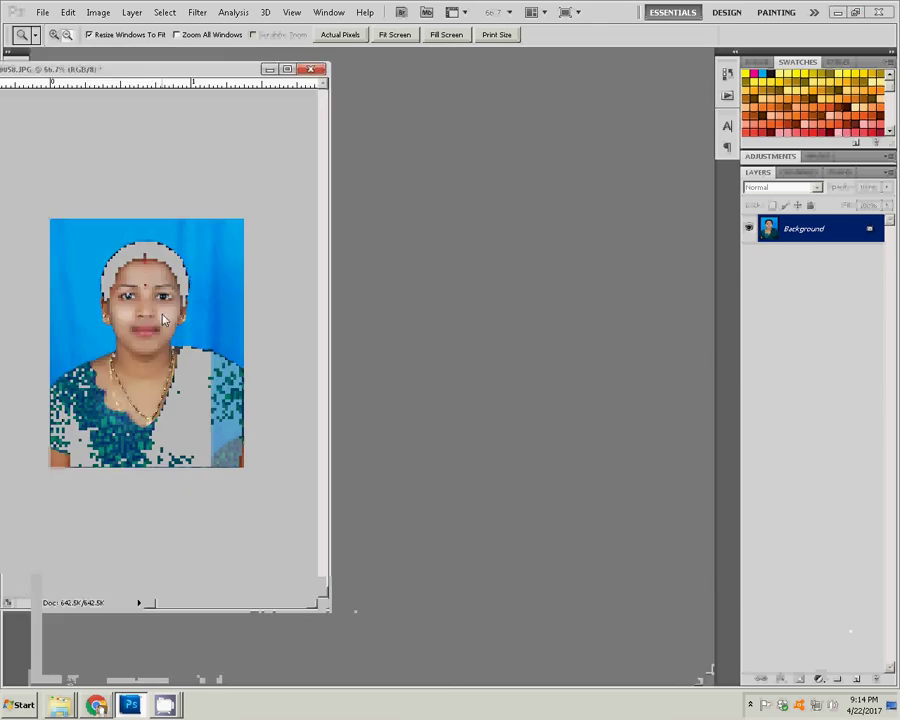
pyautogui.click(114, 221)
pyautogui.click(43, 12)
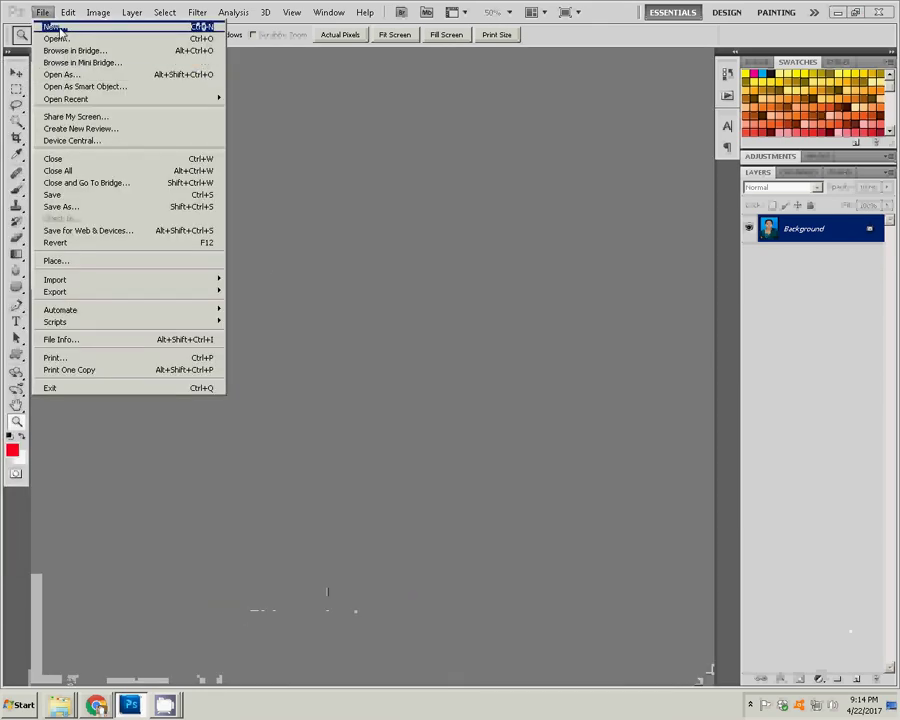
# Create a new document from the 6 in X 4 in preset.
pyautogui.click(60, 28)
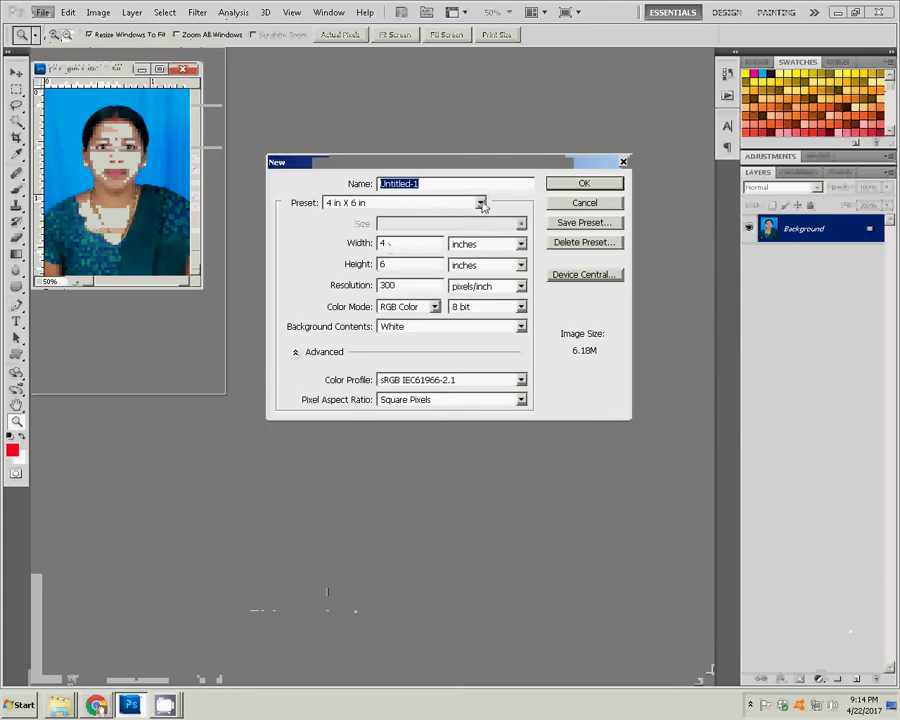
pyautogui.click(480, 202)
pyautogui.click(350, 252)
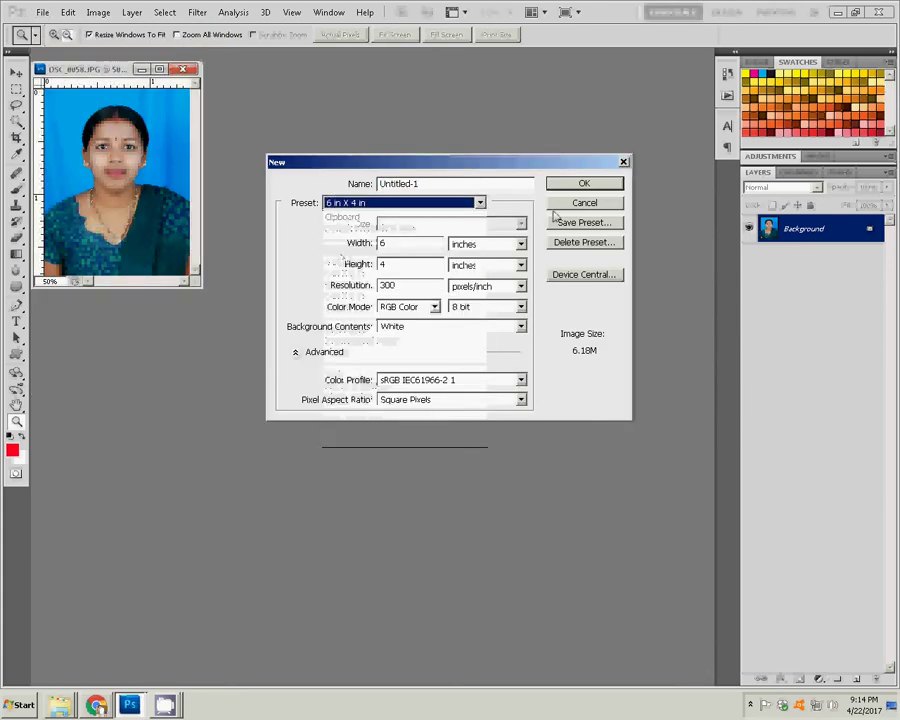
pyautogui.click(578, 185)
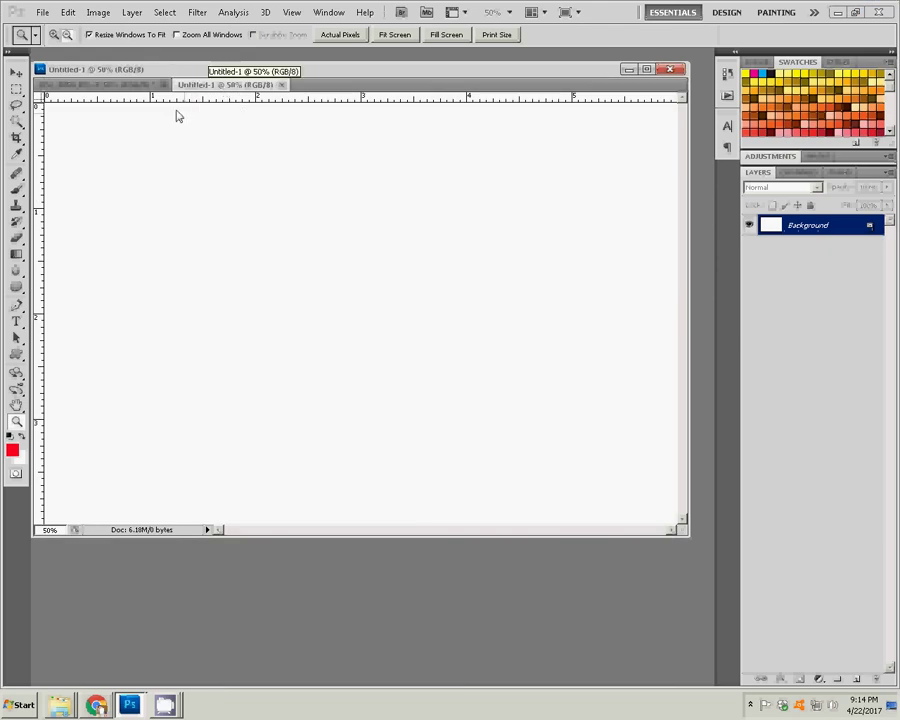
# Copy the portrait into the sheet at its top-left corner and add a guide along its edge.
pyautogui.click(112, 85)
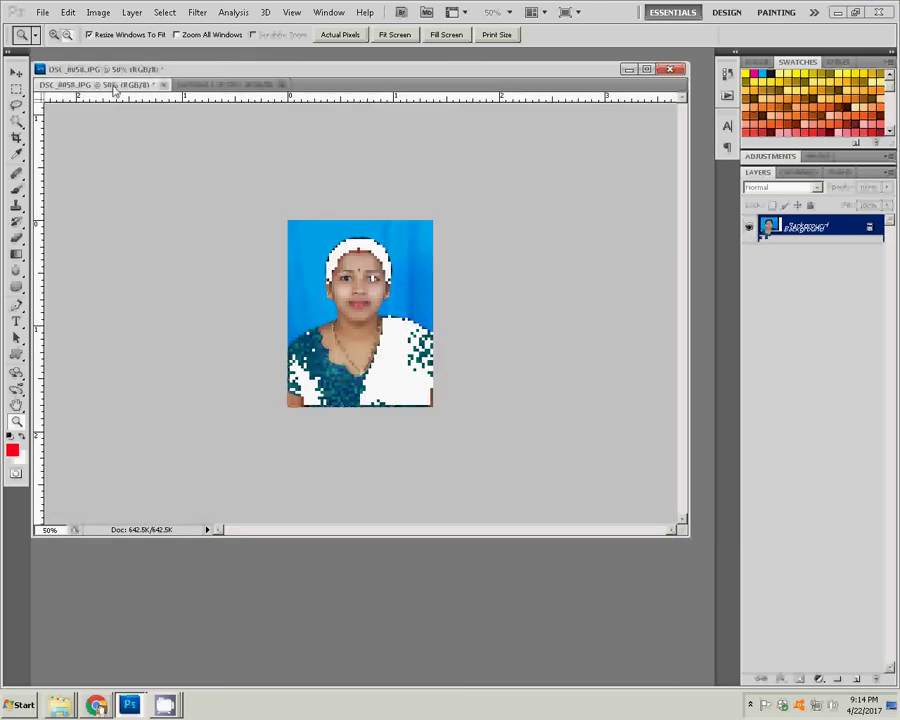
pyautogui.press('v')
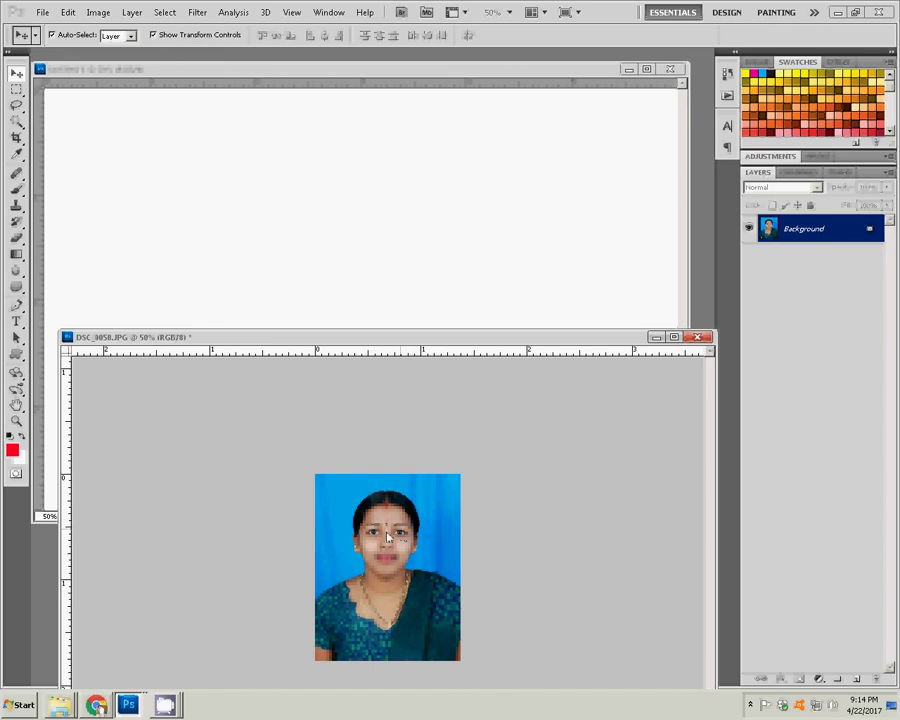
pyautogui.moveTo(355, 365); pyautogui.dragTo(245, 234)
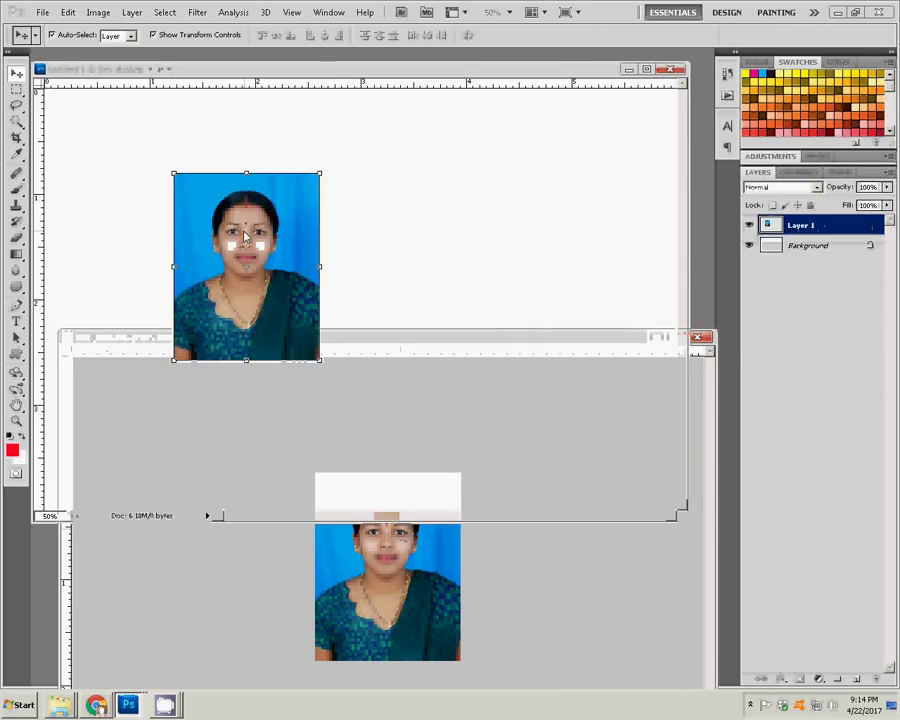
pyautogui.moveTo(338, 80); pyautogui.dragTo(351, 88)
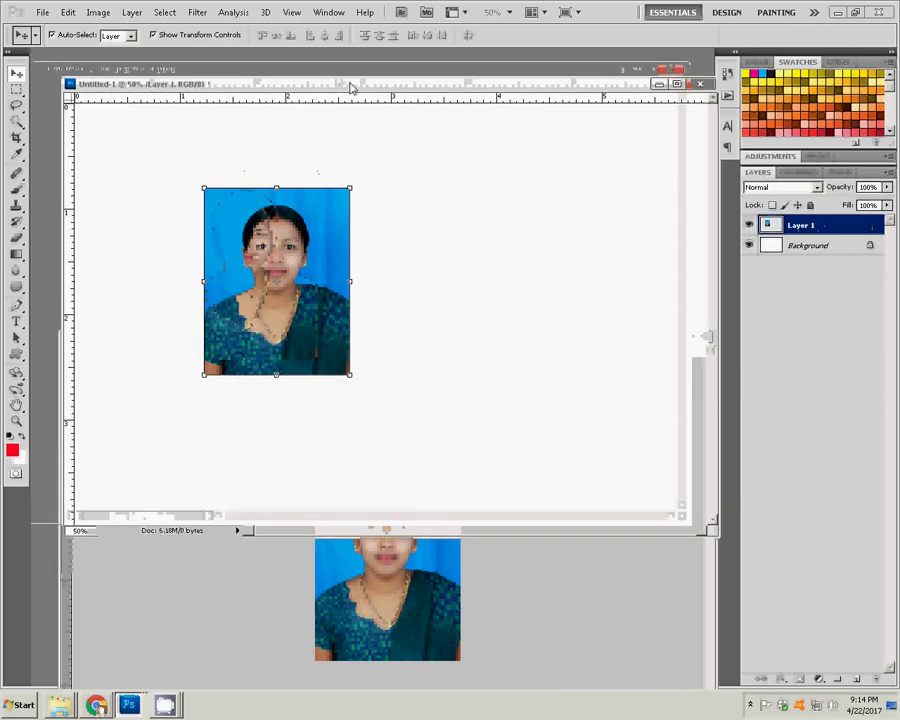
pyautogui.moveTo(274, 246); pyautogui.dragTo(157, 175)
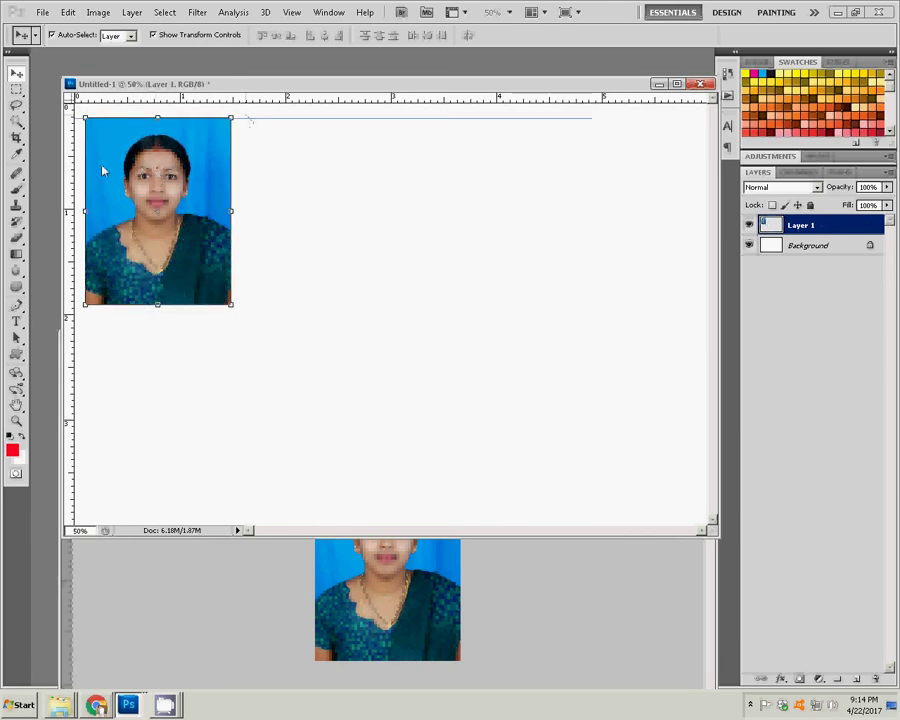
pyautogui.moveTo(70, 418); pyautogui.dragTo(86, 418)
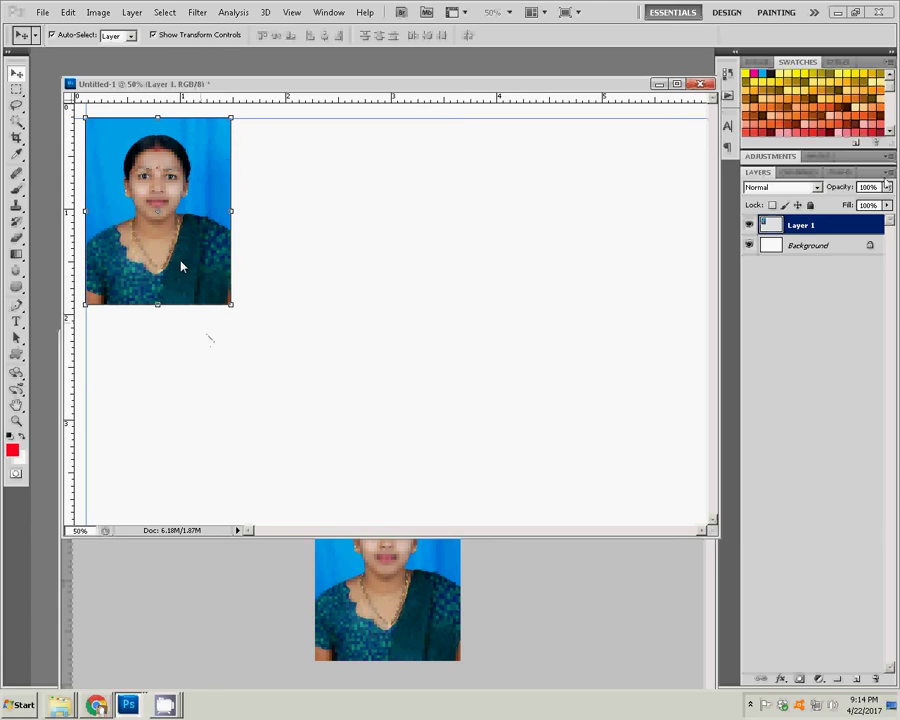
# Duplicate the photo layer, place the copy beside the original, and merge them into a pair.
pyautogui.rightClick(840, 225)
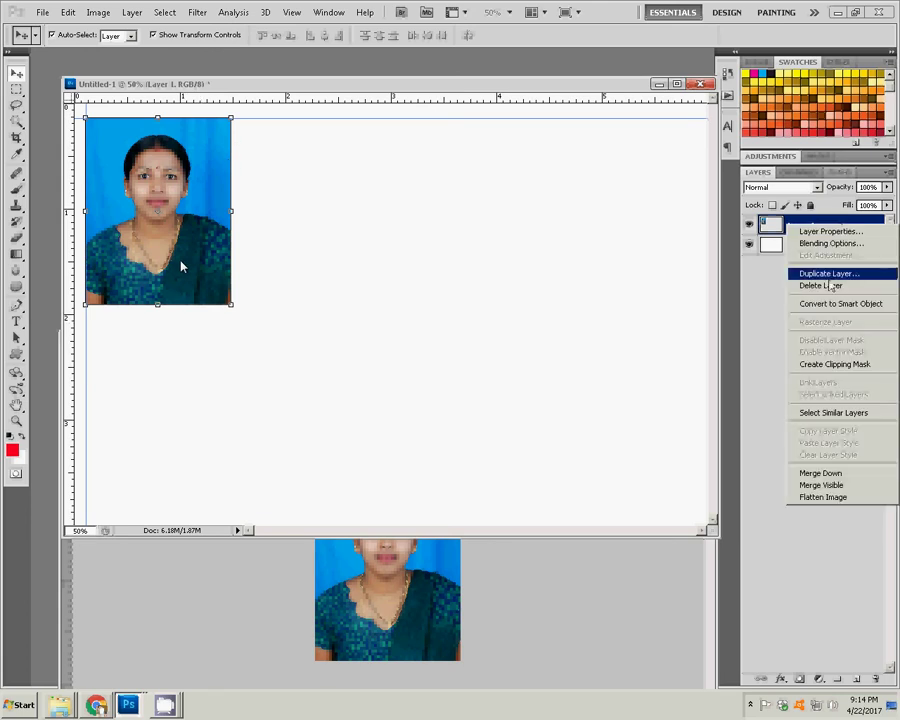
pyautogui.click(785, 272)
pyautogui.click(569, 216)
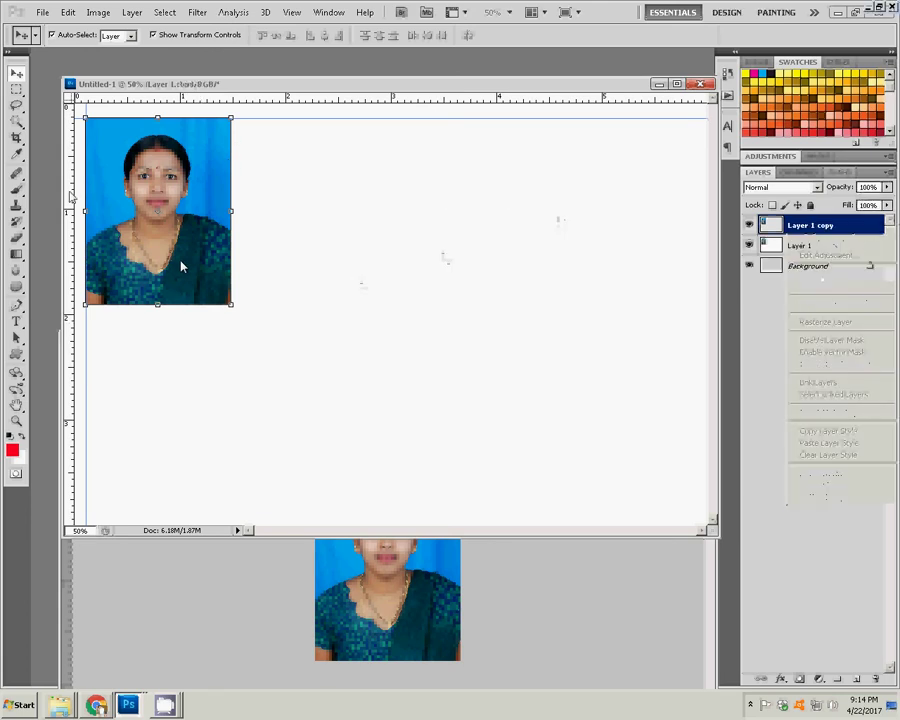
pyautogui.moveTo(156, 205); pyautogui.dragTo(289, 190)
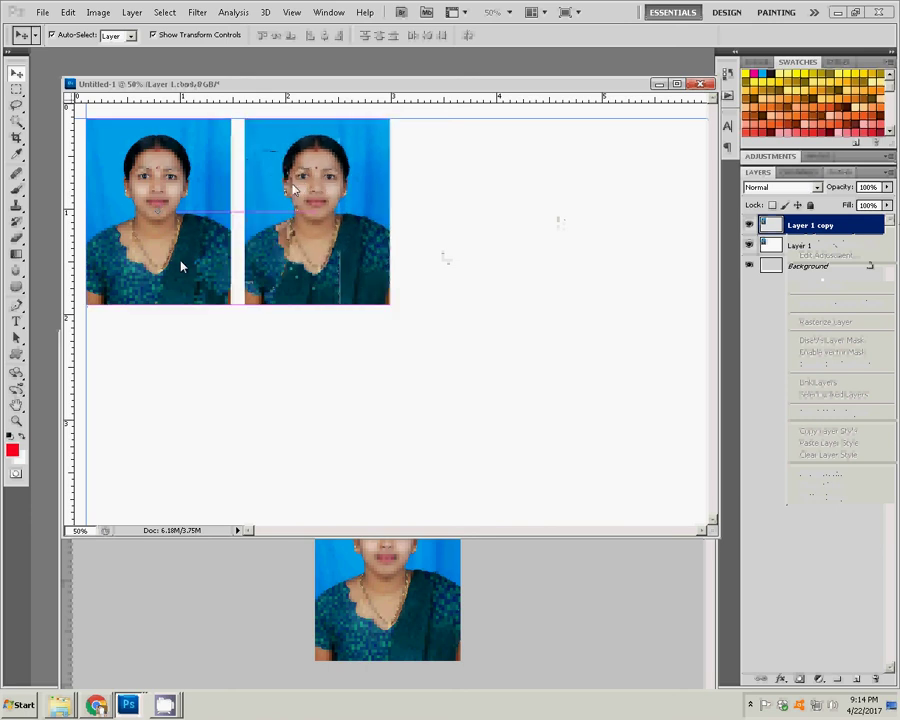
pyautogui.rightClick(837, 232)
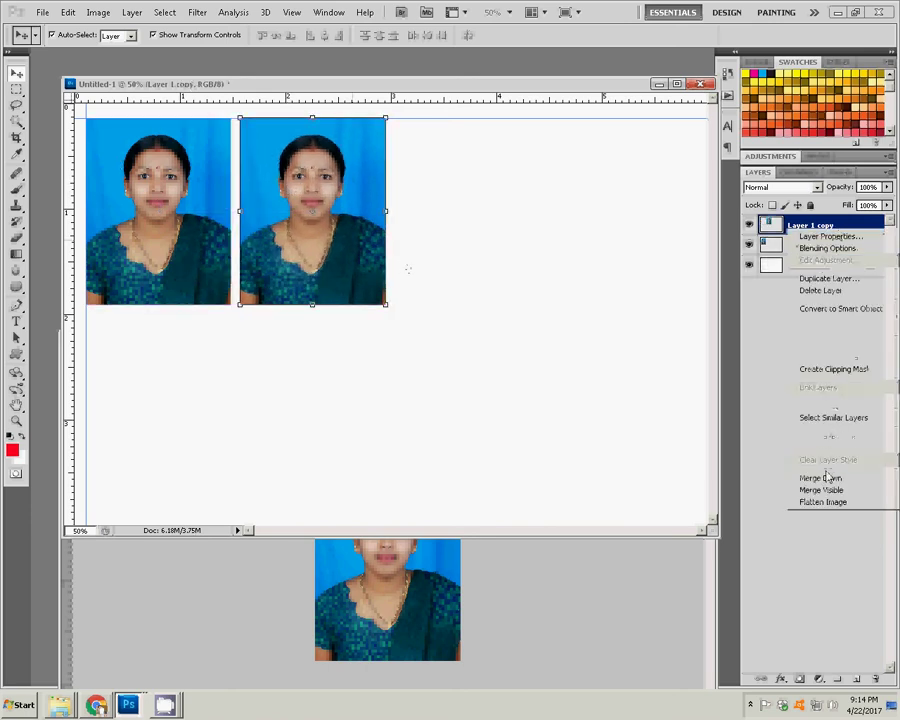
pyautogui.click(829, 479)
# Duplicate the pair layer and place it to complete a top row of four photos.
pyautogui.rightClick(820, 226)
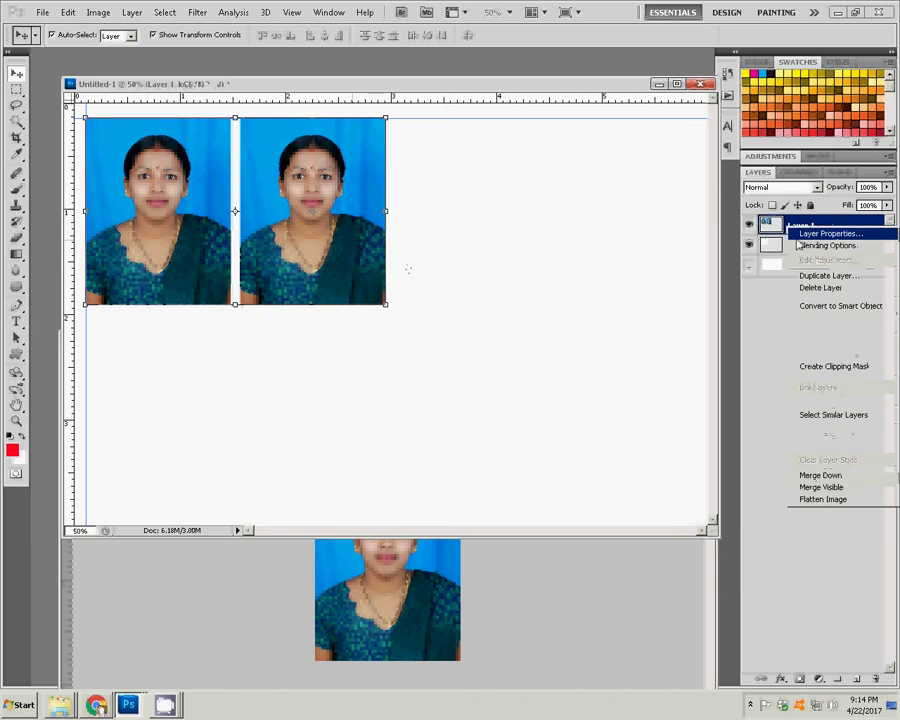
pyautogui.click(828, 275)
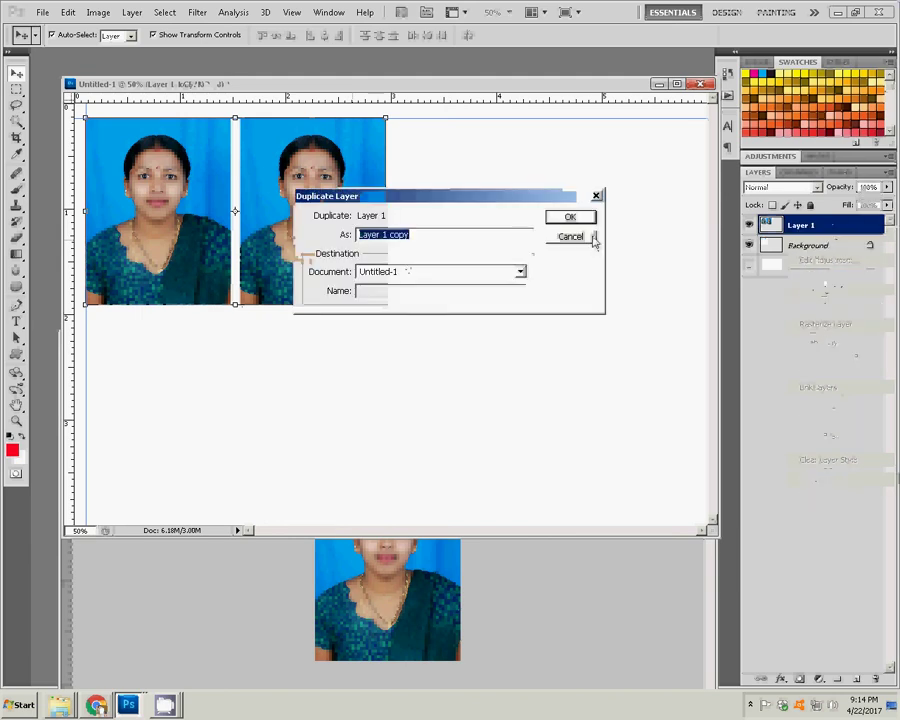
pyautogui.click(571, 218)
pyautogui.moveTo(231, 170)
pyautogui.mouseDown()
pyautogui.moveTo(381, 265)
pyautogui.moveTo(539, 171)
pyautogui.mouseUp()
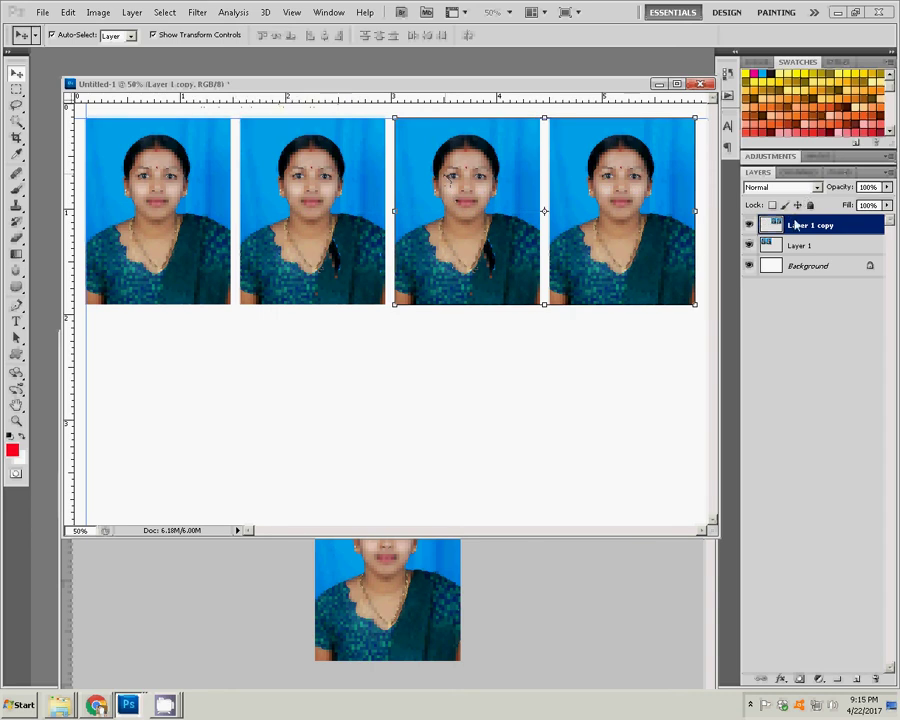
# Duplicate the pair again into a second row, then bring the original photo window forward.
pyautogui.rightClick(798, 229)
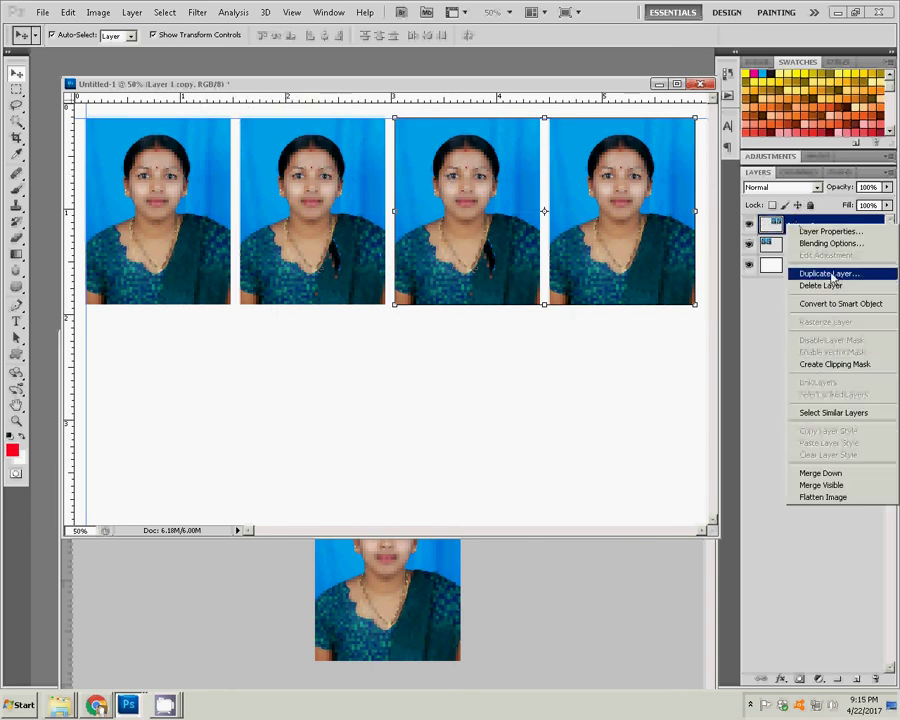
pyautogui.click(797, 332)
pyautogui.click(569, 217)
pyautogui.moveTo(586, 200)
pyautogui.mouseDown()
pyautogui.moveTo(361, 375)
pyautogui.moveTo(272, 394)
pyautogui.mouseUp()
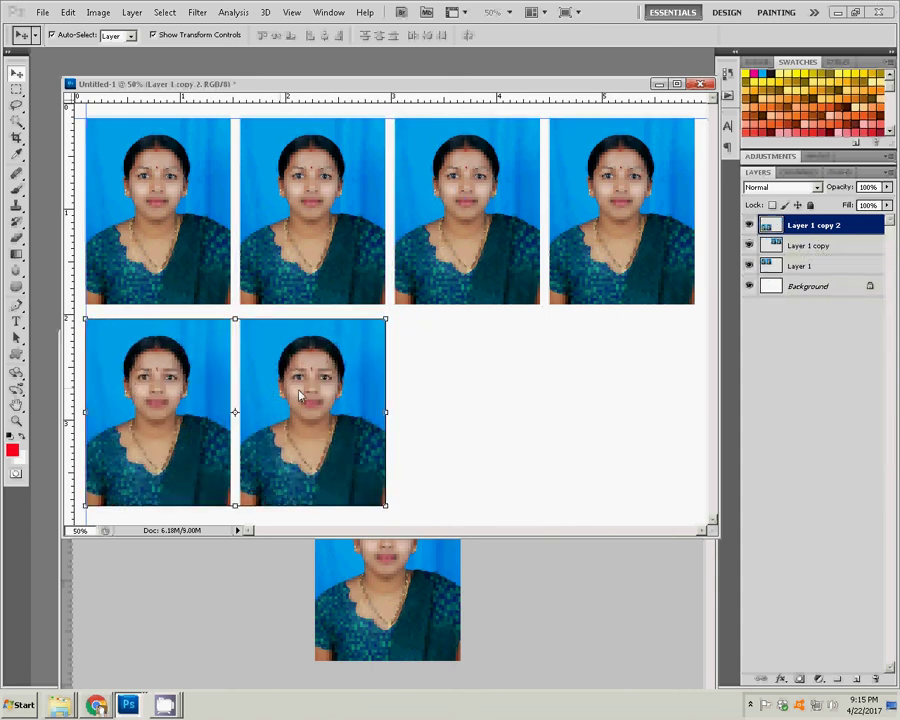
pyautogui.click(476, 563)
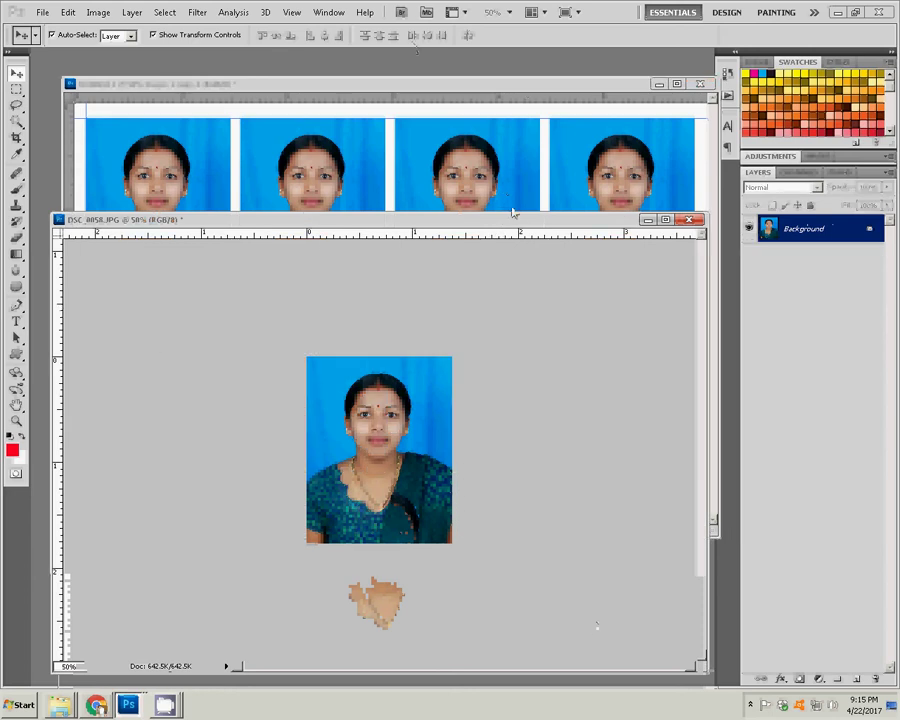
# Resample the original photo to 185 pixels/inch with Constrain Proportions on, making it 255×327 pixels.
pyautogui.rightClick(524, 221)
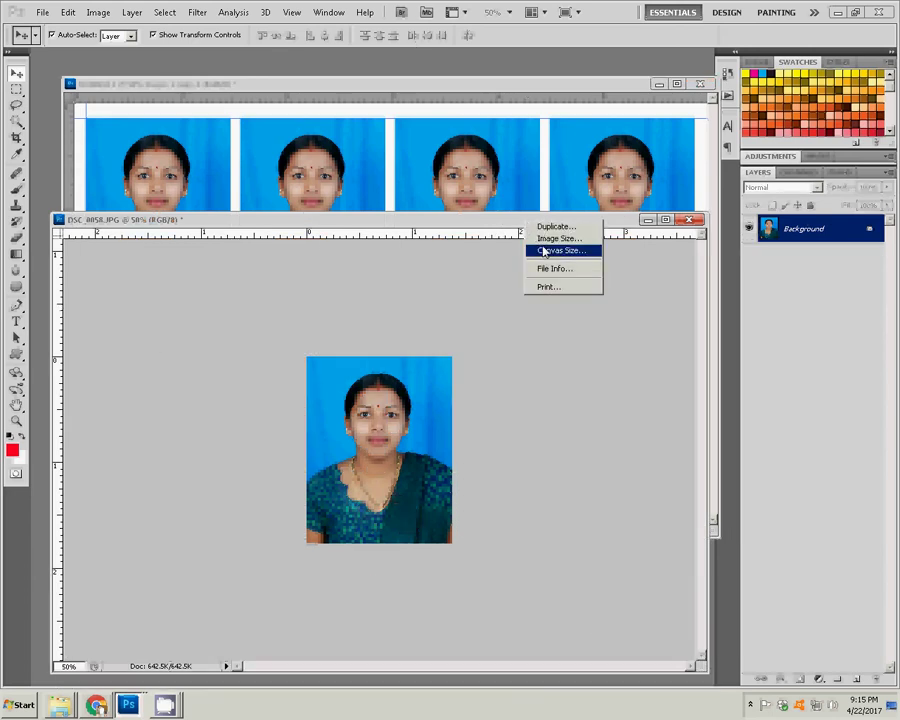
pyautogui.press('Escape')
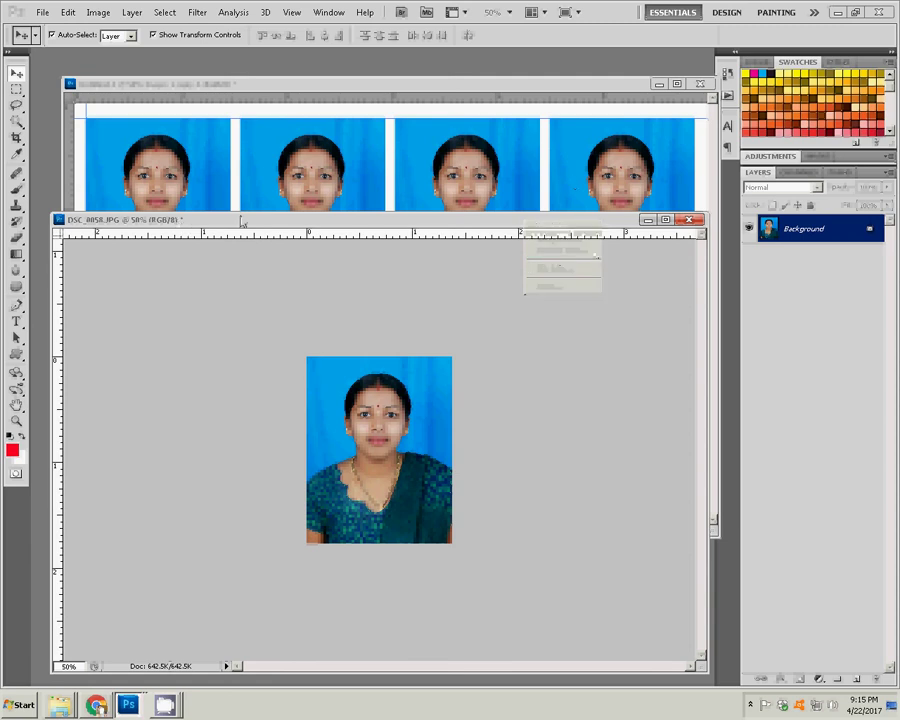
pyautogui.click(68, 13)
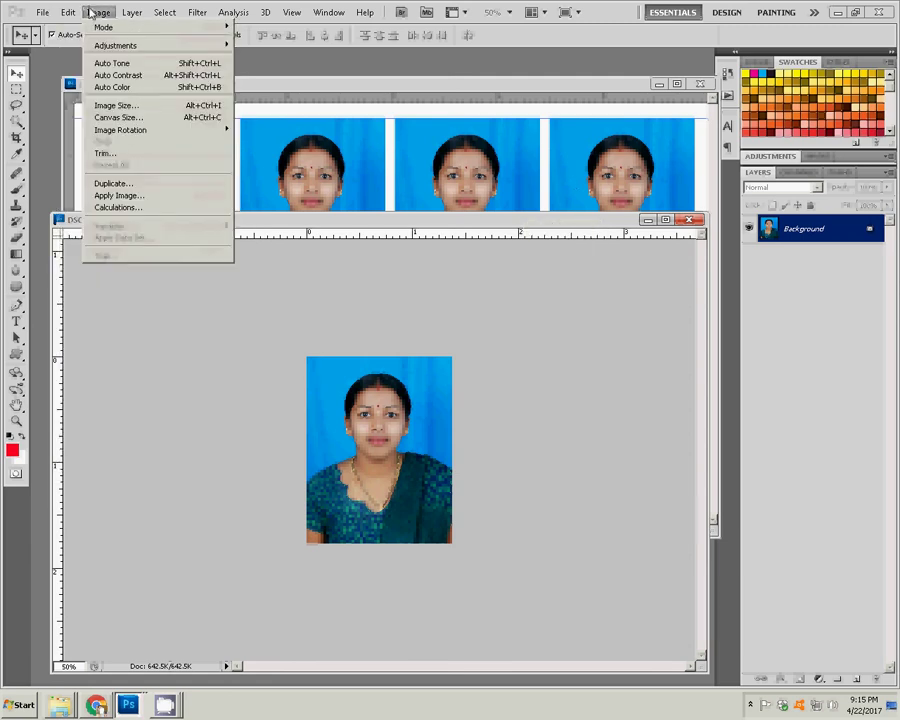
pyautogui.click(116, 105)
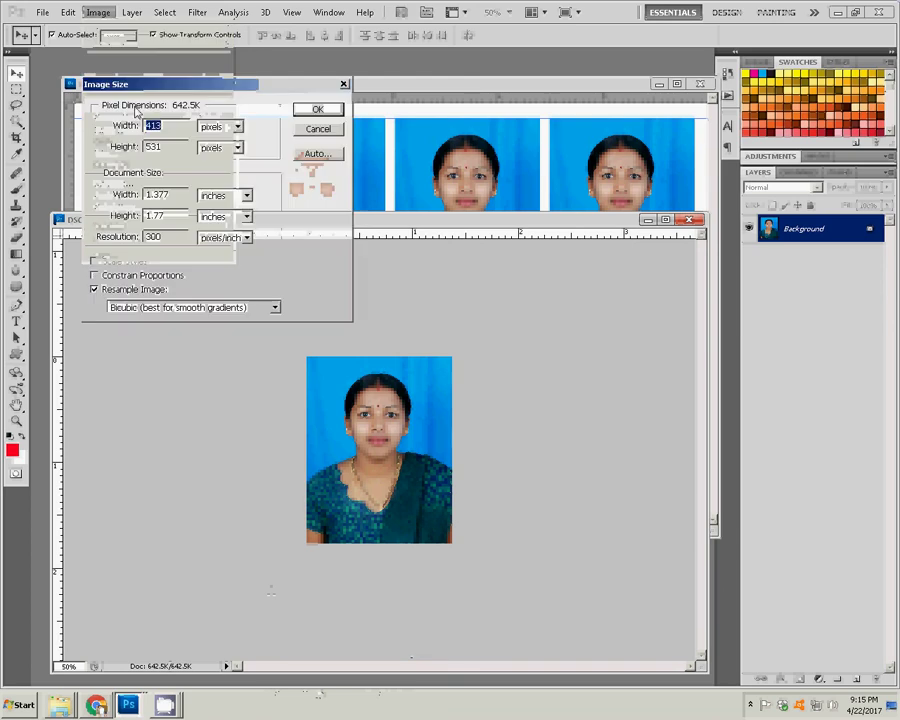
pyautogui.doubleClick(157, 238)
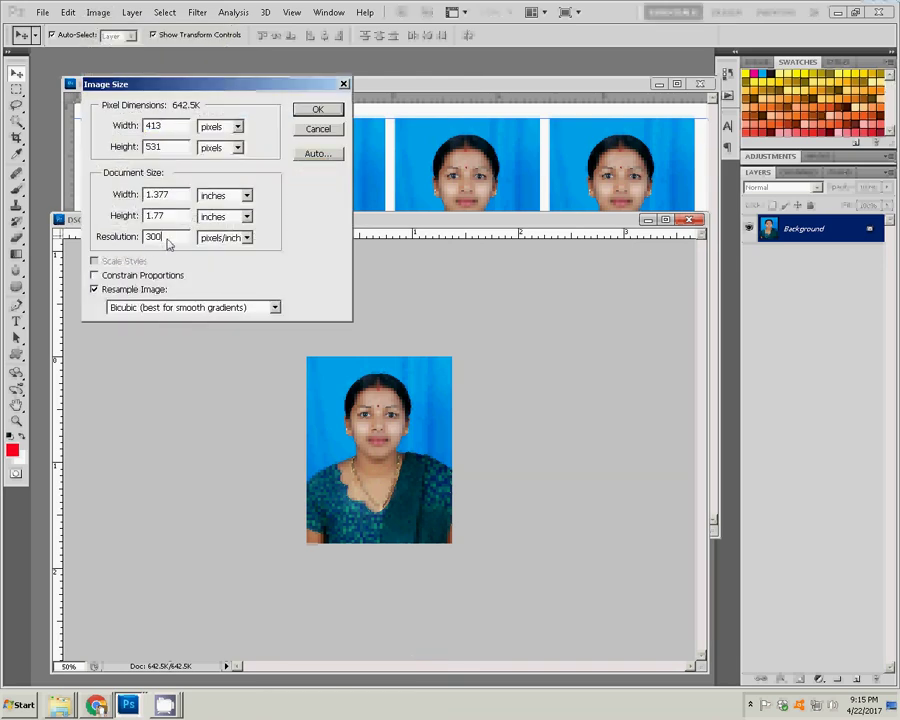
pyautogui.click(94, 274)
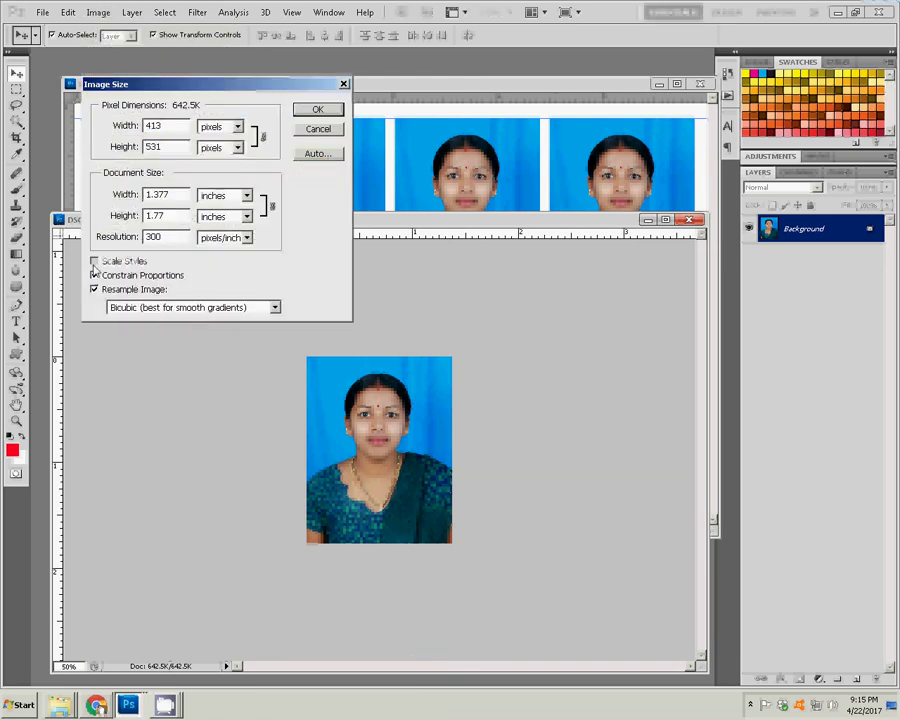
pyautogui.doubleClick(150, 238)
pyautogui.write('18')
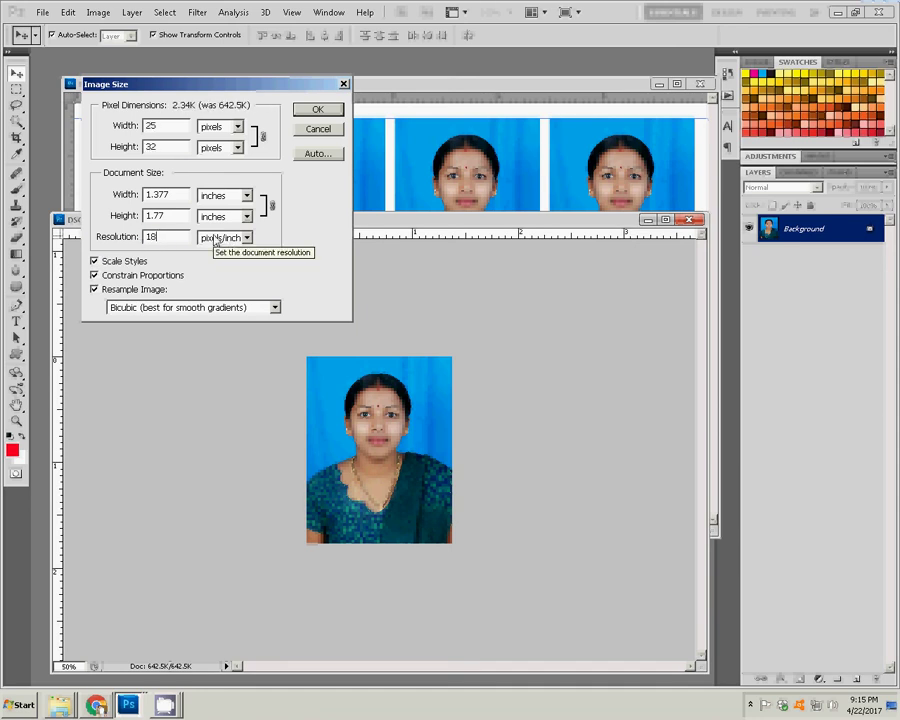
pyautogui.write('5')
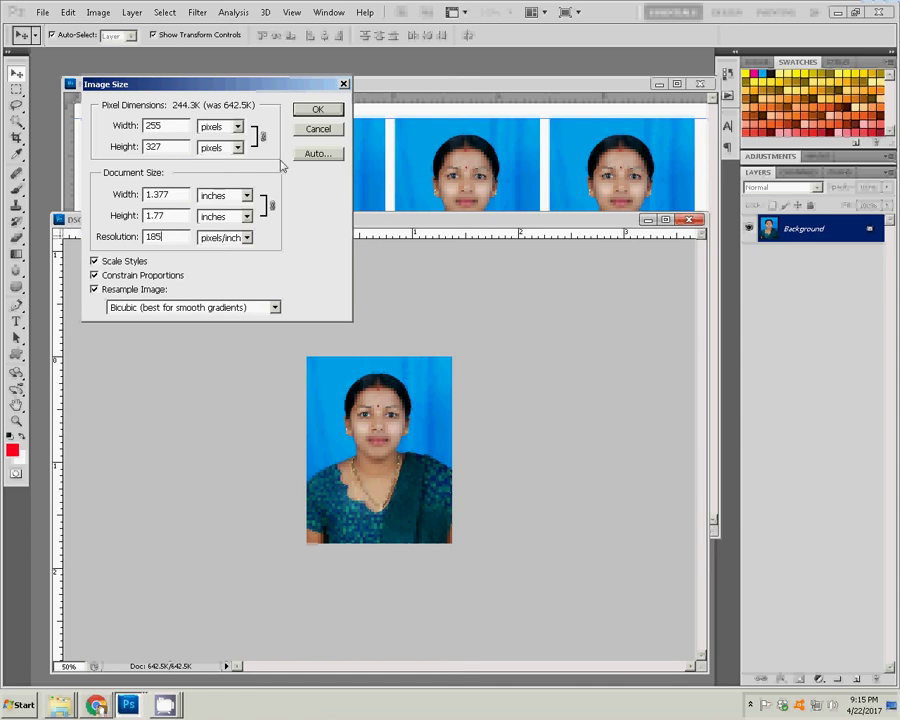
pyautogui.click(319, 108)
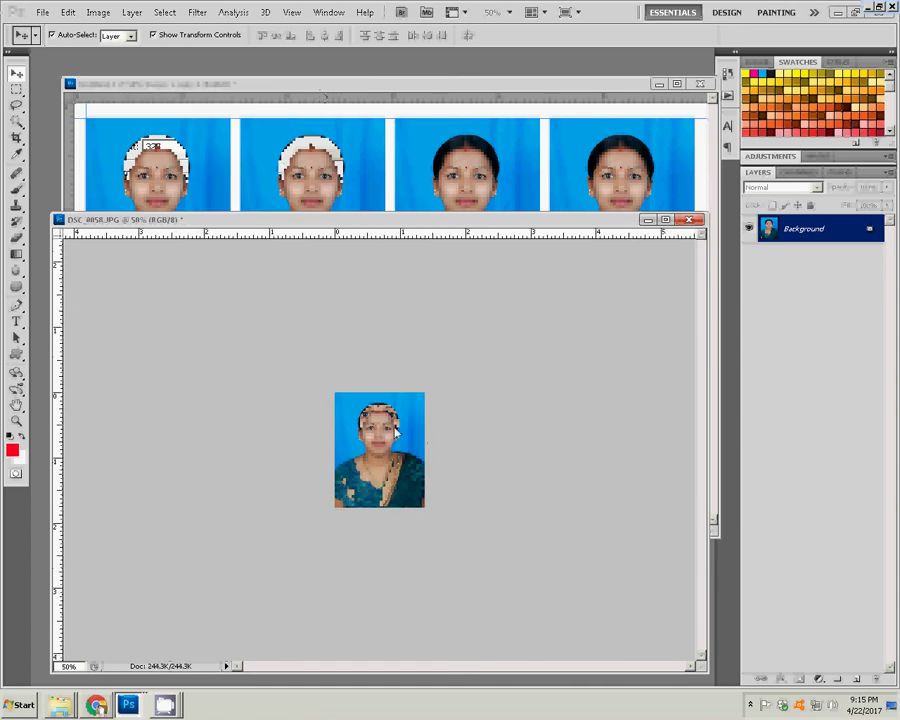
# Drag the 185 ppi photo onto the sheet as Layer 2, right of the second row.
pyautogui.moveTo(509, 176); pyautogui.dragTo(509, 320)
pyautogui.hotkey('ctrl', 't')
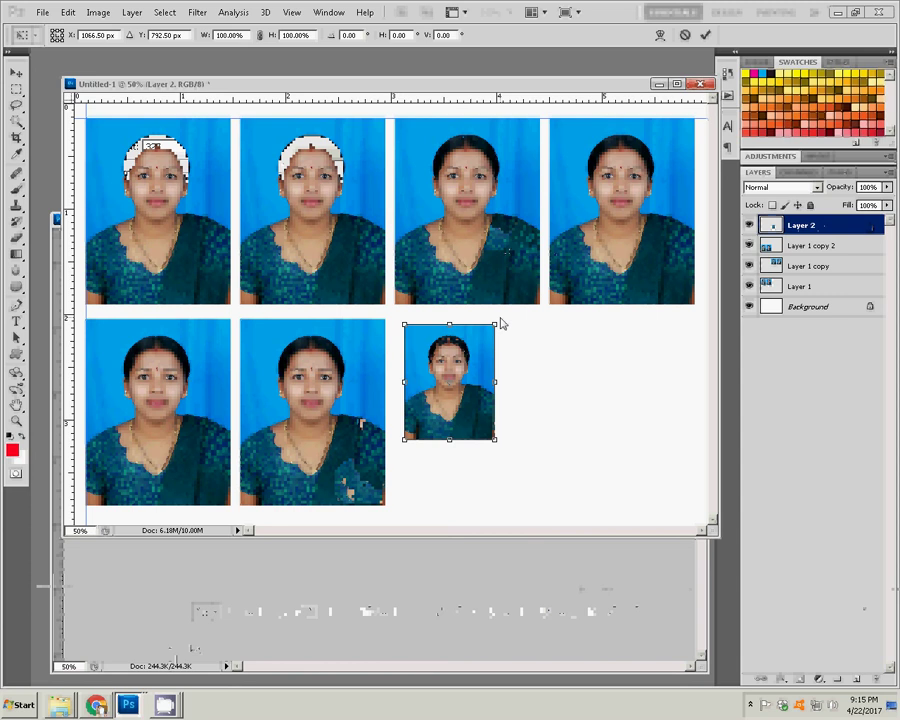
pyautogui.click(707, 37)
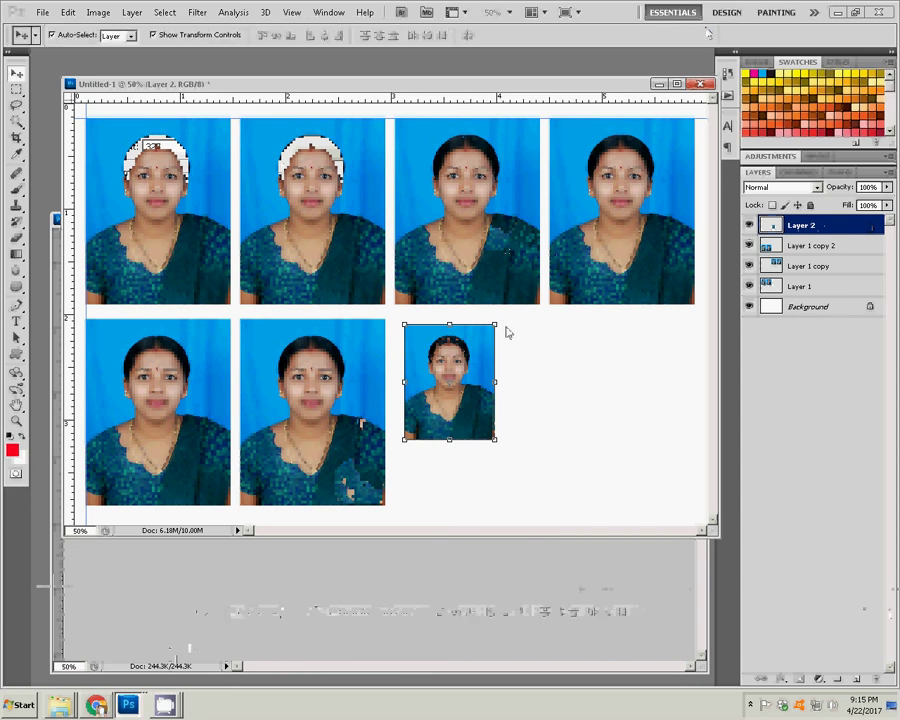
pyautogui.click(97, 12)
pyautogui.moveTo(118, 130)
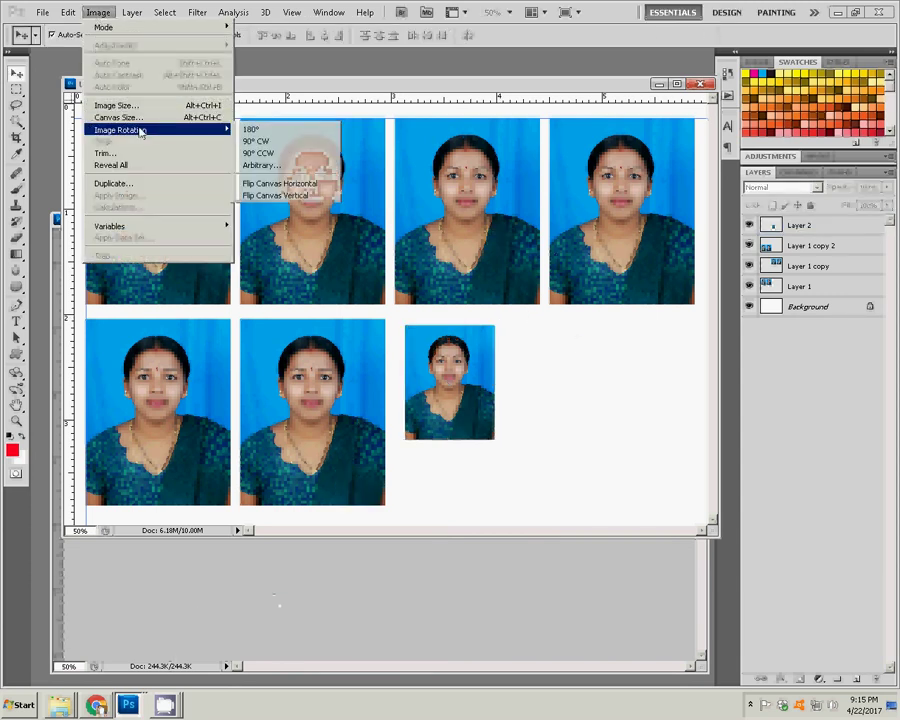
pyautogui.click(266, 142)
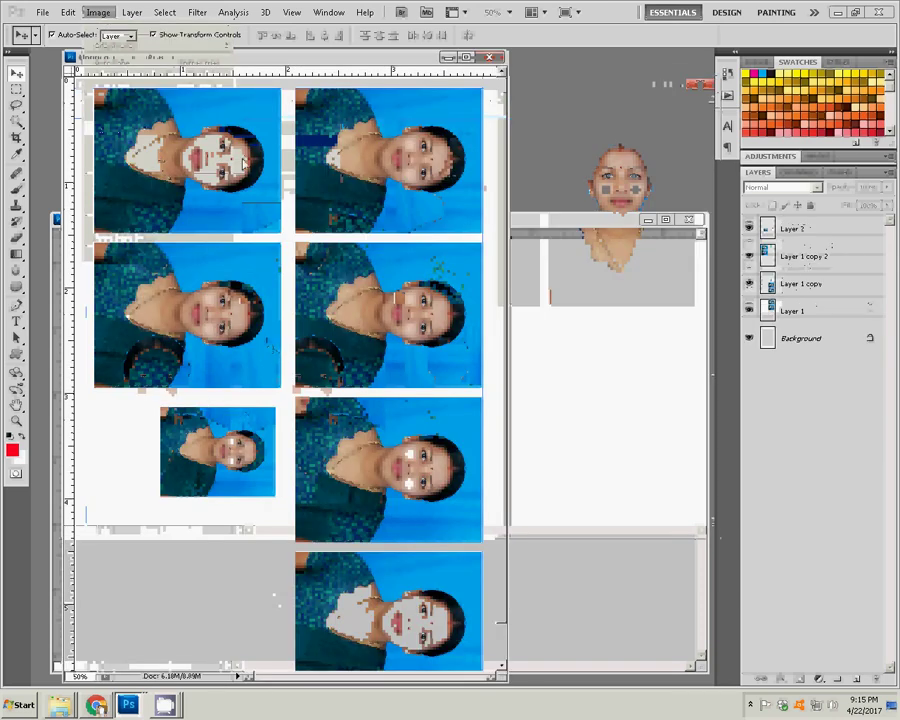
pyautogui.click(97, 12)
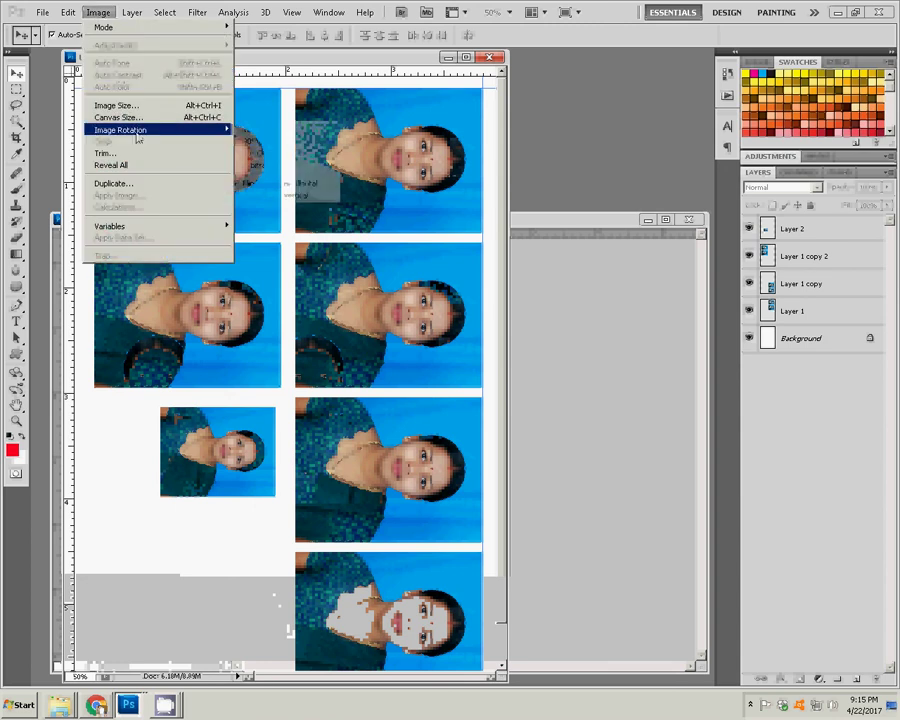
pyautogui.moveTo(120, 130)
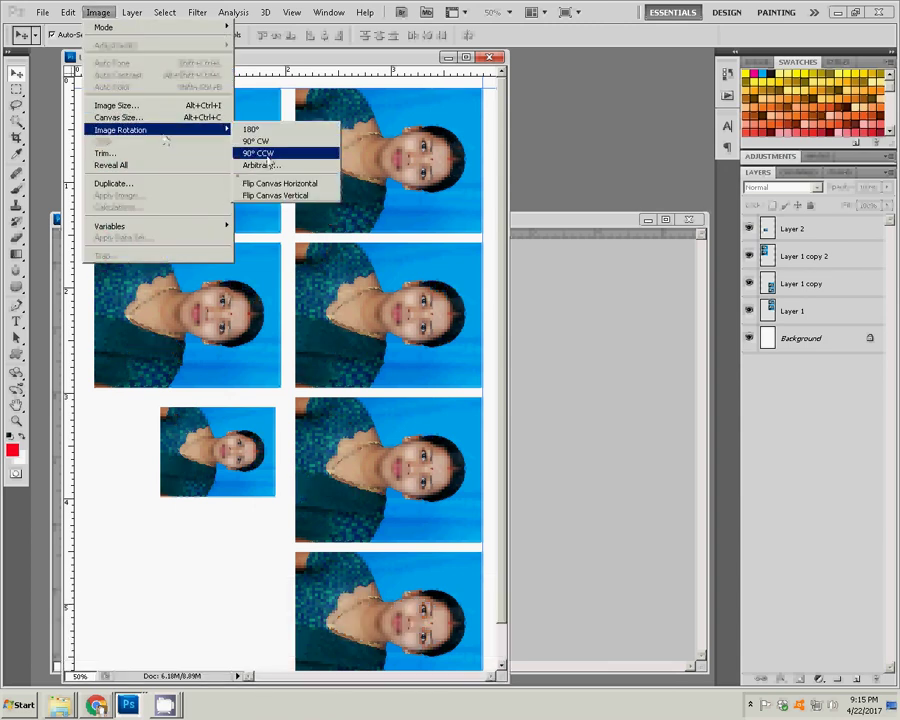
pyautogui.click(262, 153)
pyautogui.click(470, 324)
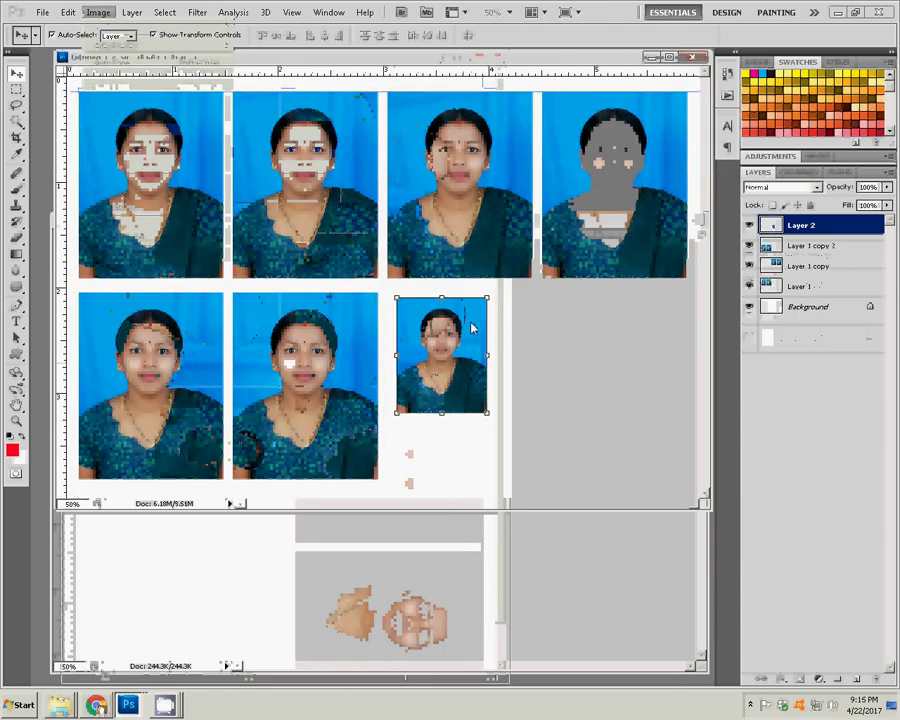
pyautogui.hotkey('ctrl', 't')
# Rotate the small Layer 2 photo 90° clockwise and nudge it up into place.
pyautogui.rightClick(512, 291)
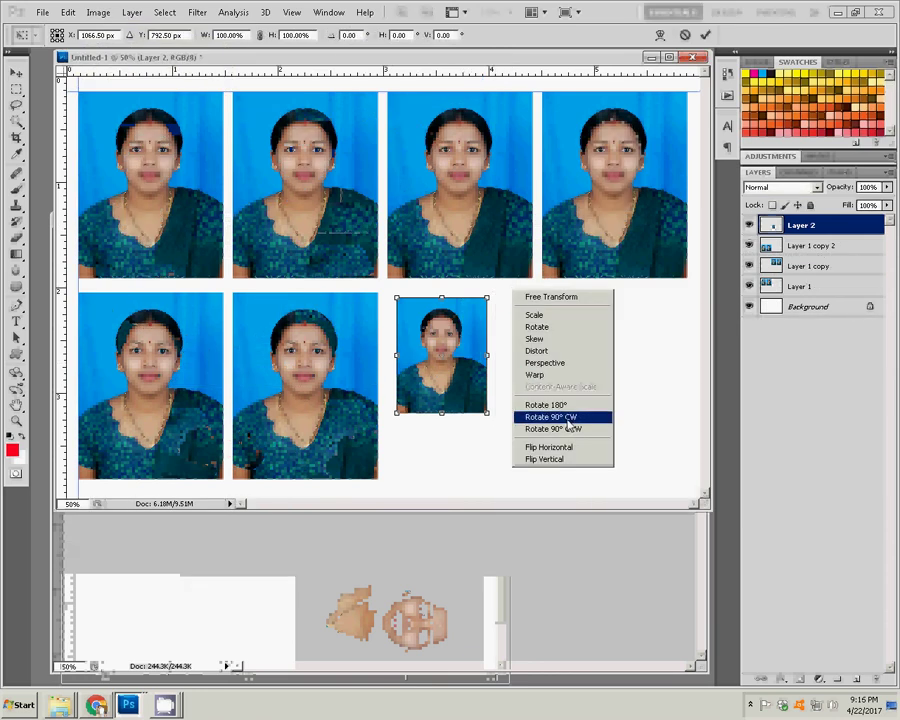
pyautogui.click(566, 418)
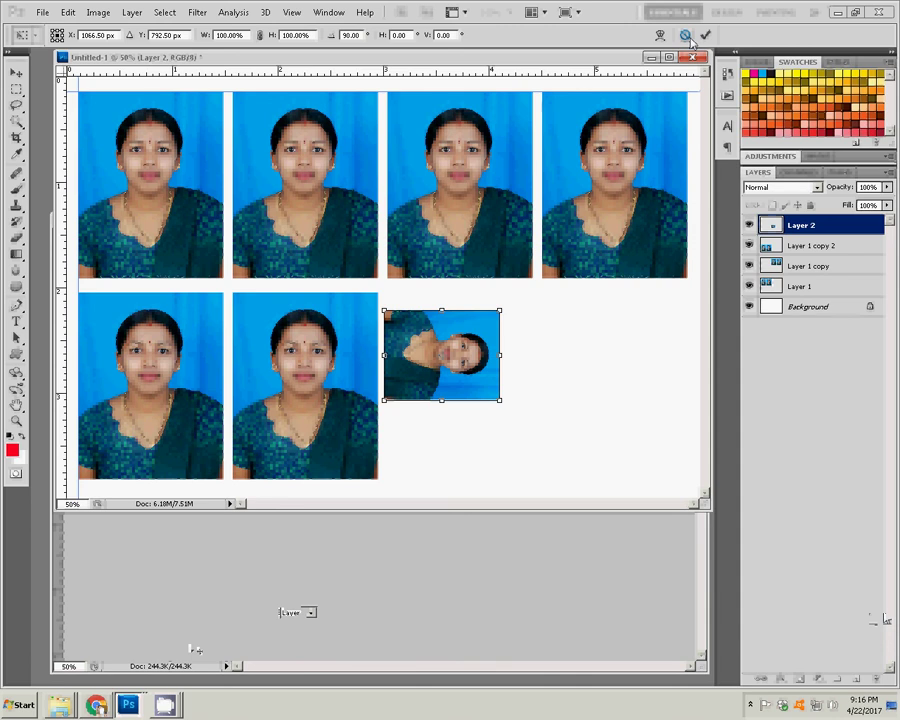
pyautogui.press('Return')
pyautogui.moveTo(438, 346); pyautogui.dragTo(441, 328)
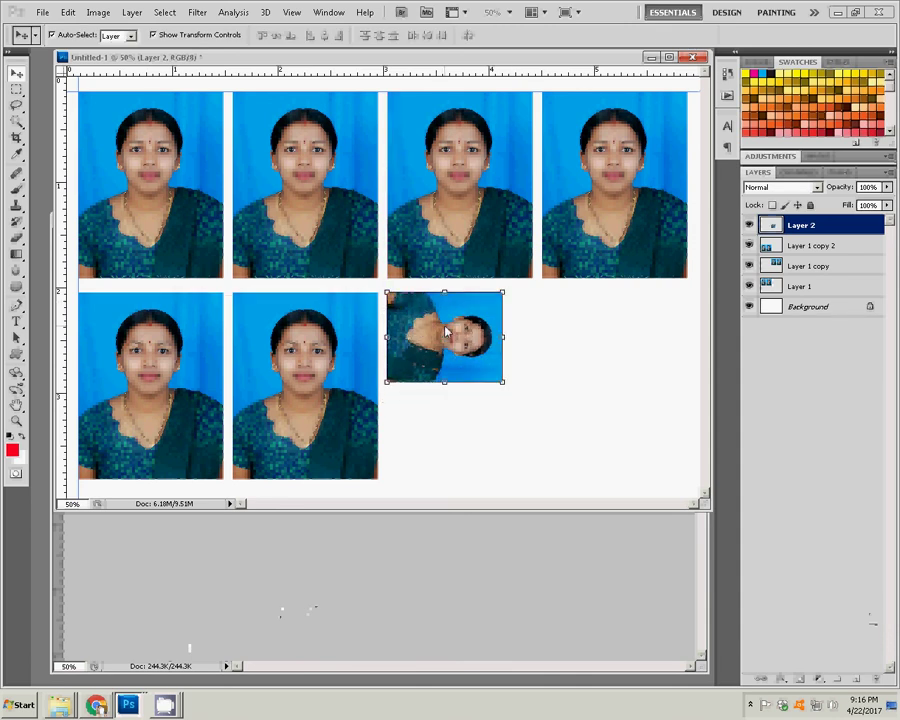
# Duplicate the rotated small photo below the first and merge both into Layer 2.
pyautogui.rightClick(790, 224)
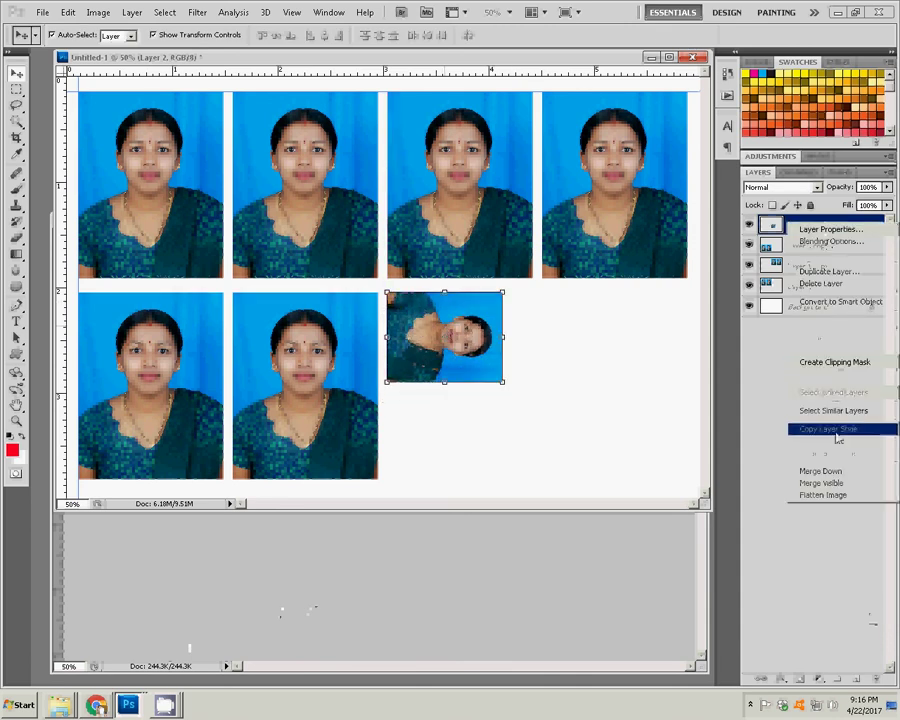
pyautogui.click(829, 271)
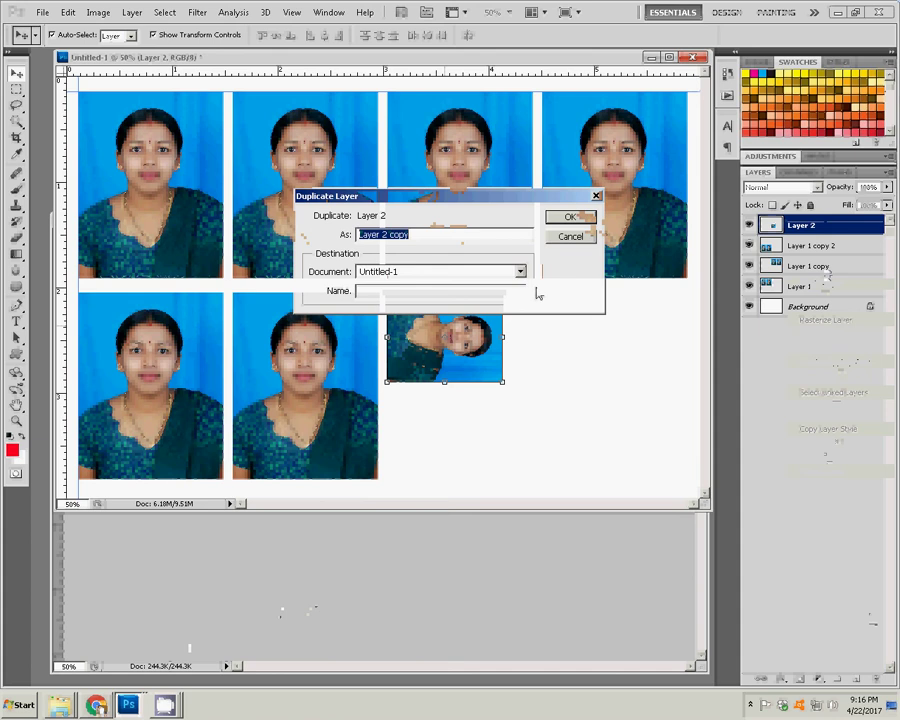
pyautogui.click(570, 217)
pyautogui.moveTo(425, 323)
pyautogui.mouseDown()
pyautogui.moveTo(470, 394)
pyautogui.moveTo(425, 418)
pyautogui.mouseUp()
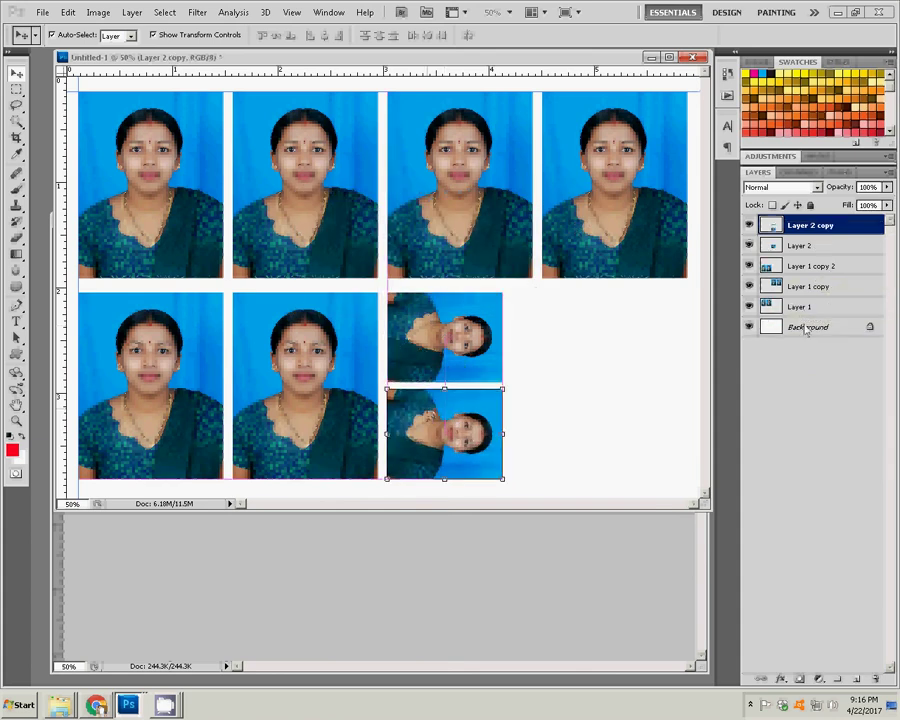
pyautogui.rightClick(838, 224)
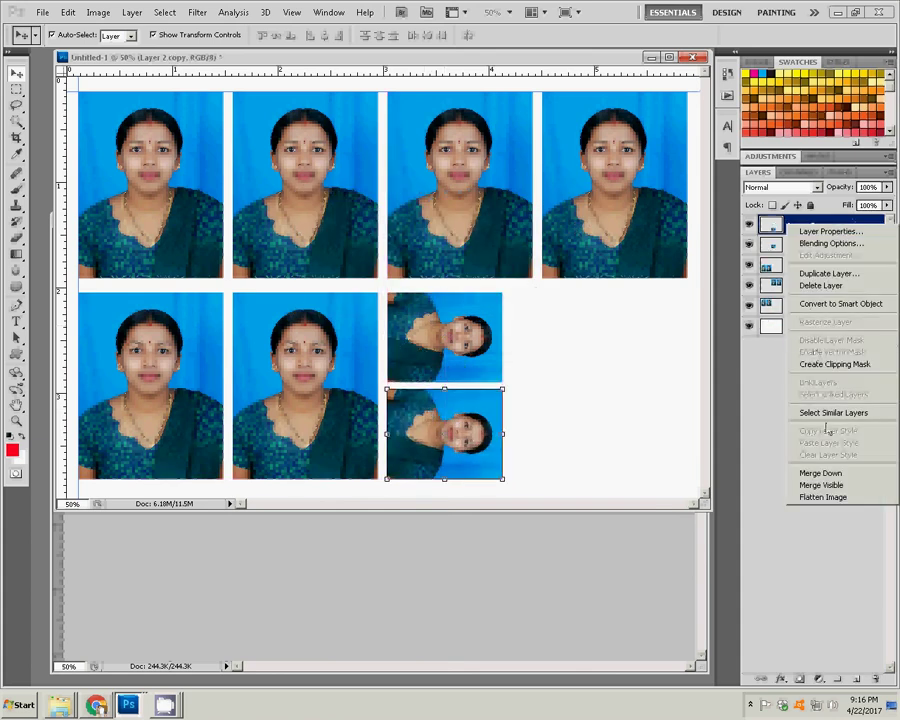
pyautogui.click(821, 473)
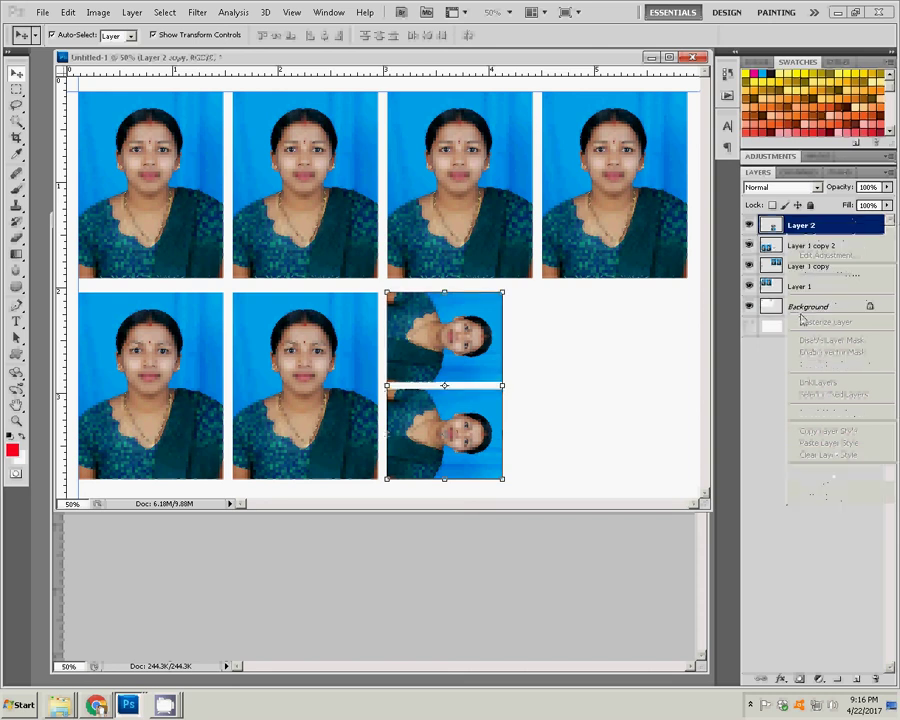
# Duplicate the Layer 2 pair, move the copy right, and align both pairs.
pyautogui.rightClick(826, 227)
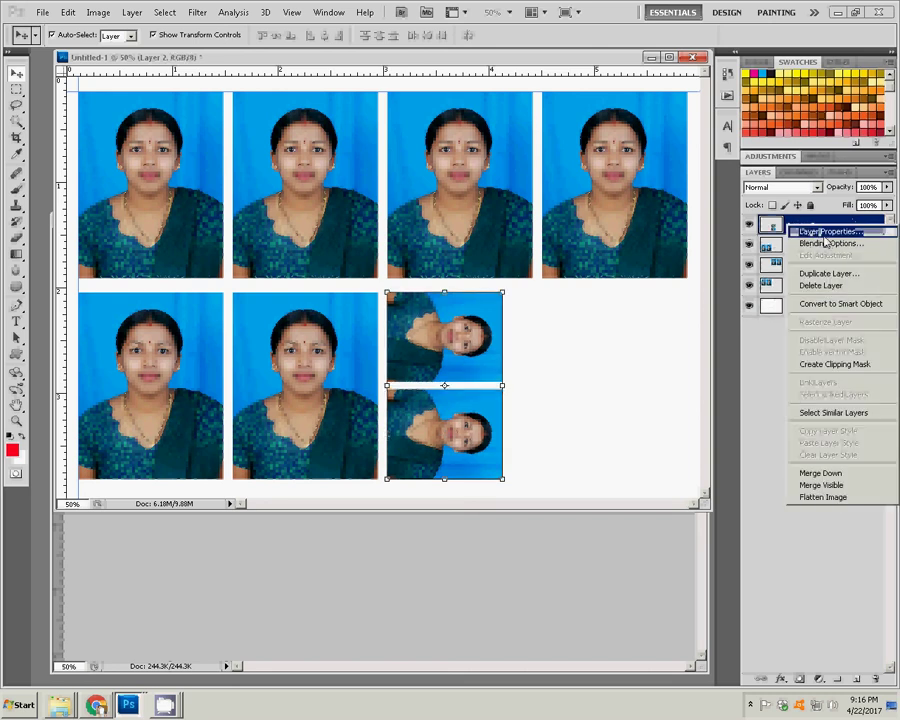
pyautogui.click(826, 274)
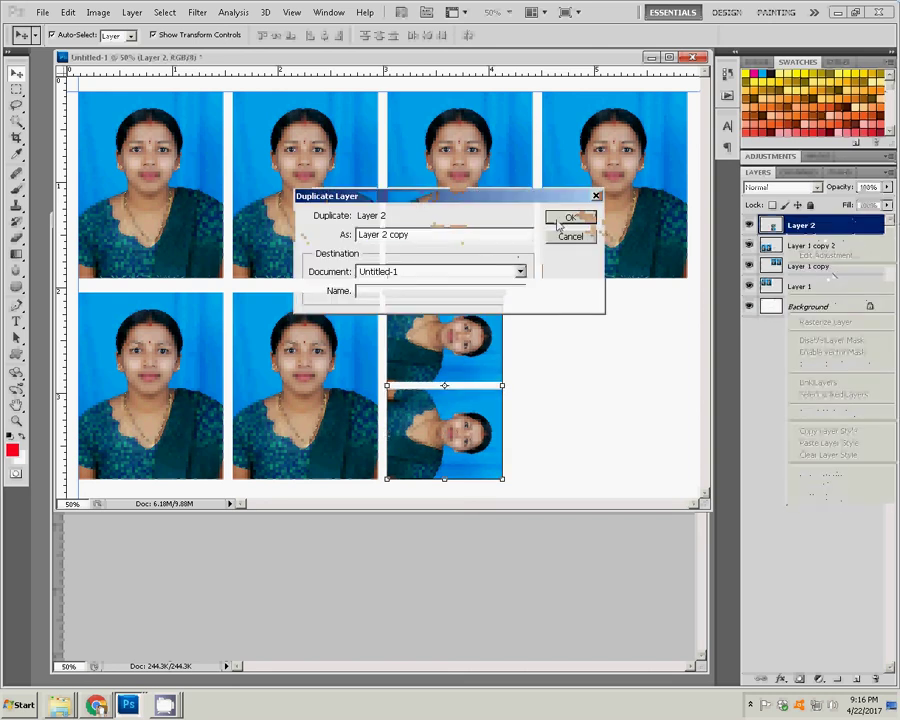
pyautogui.click(563, 219)
pyautogui.moveTo(470, 325); pyautogui.dragTo(608, 316)
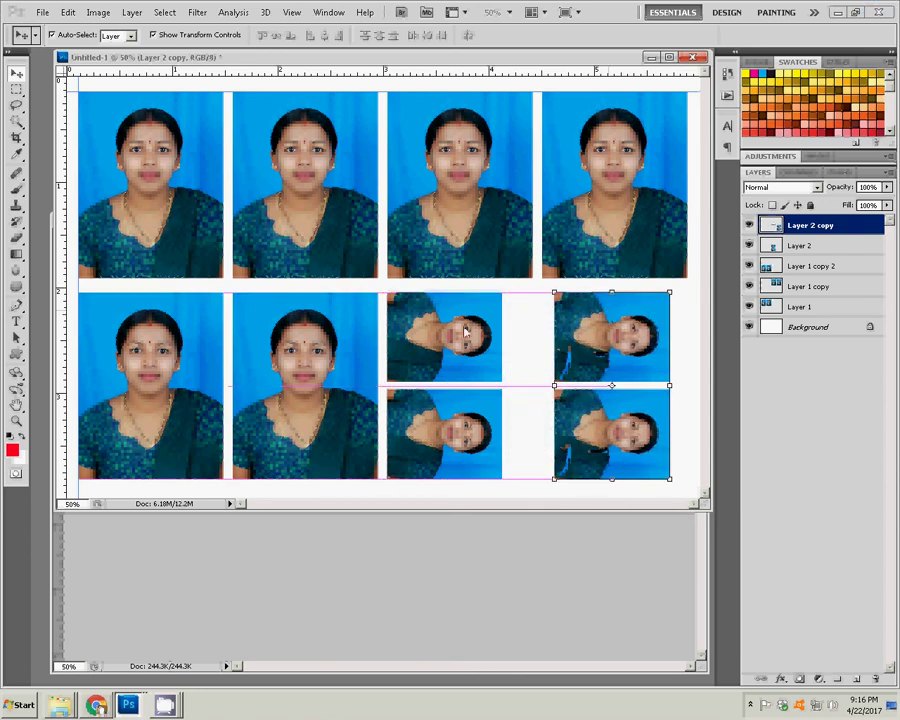
pyautogui.moveTo(466, 331)
pyautogui.mouseDown()
pyautogui.moveTo(496, 328)
pyautogui.moveTo(485, 330)
pyautogui.mouseUp()
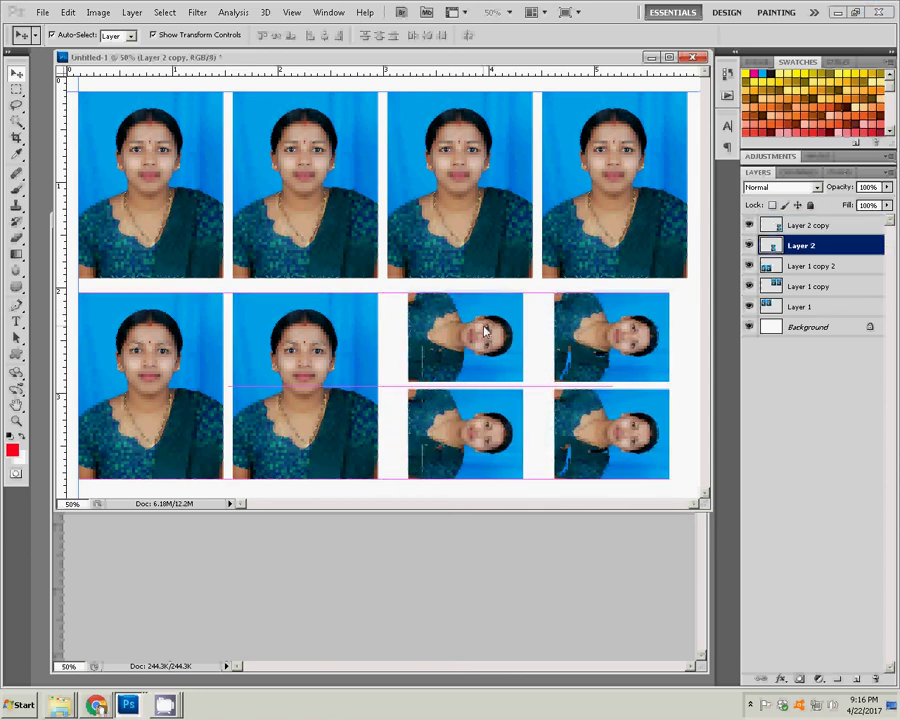
pyautogui.moveTo(596, 334); pyautogui.dragTo(586, 322)
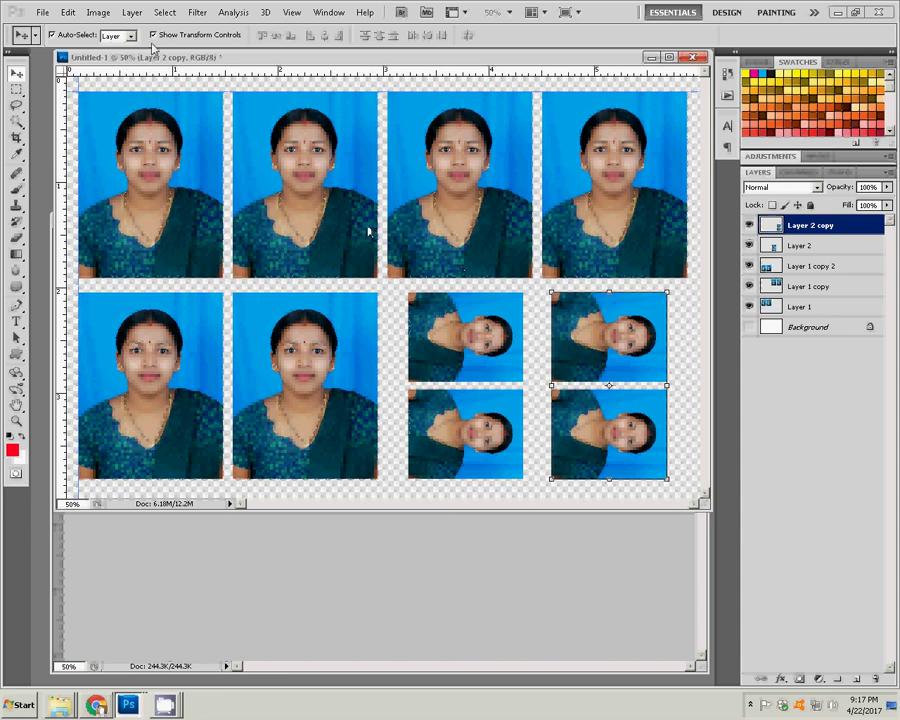
# Merge all visible photo layers into a single layer above the hidden Background.
pyautogui.click(131, 13)
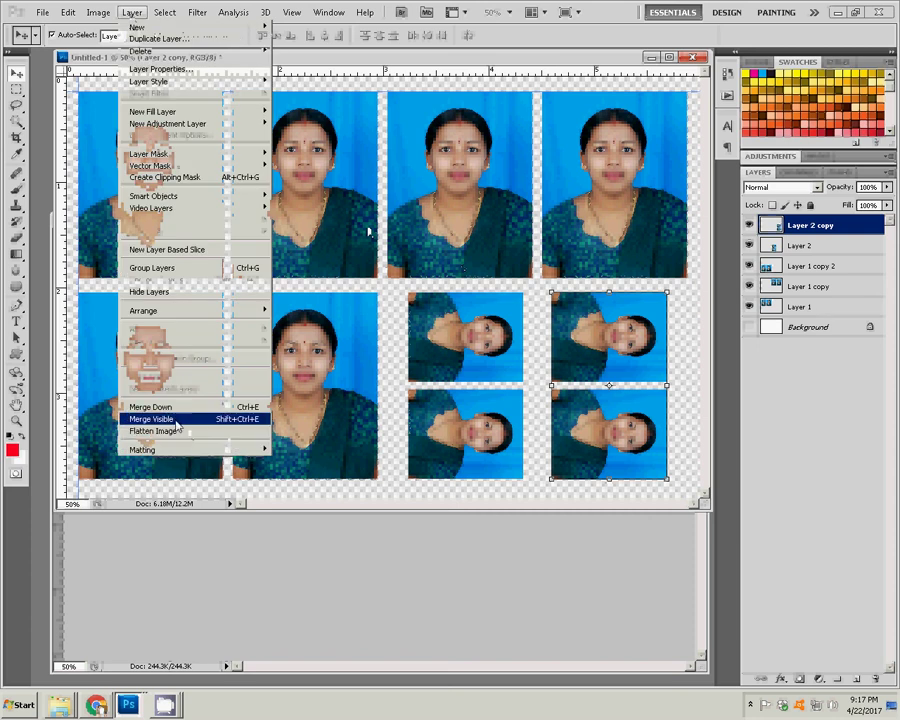
pyautogui.click(175, 420)
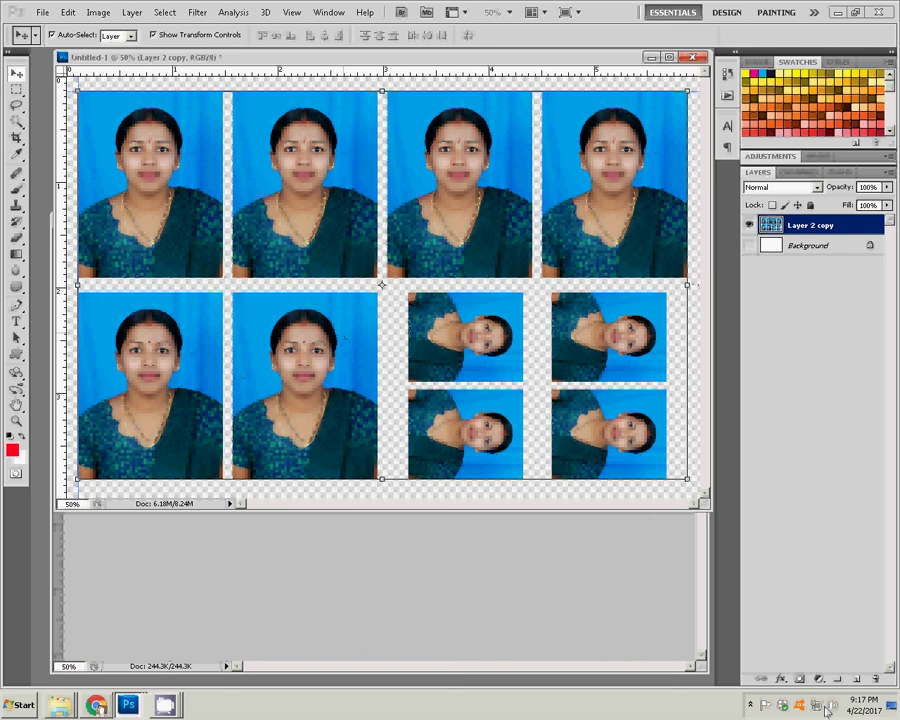
pyautogui.click(780, 684)
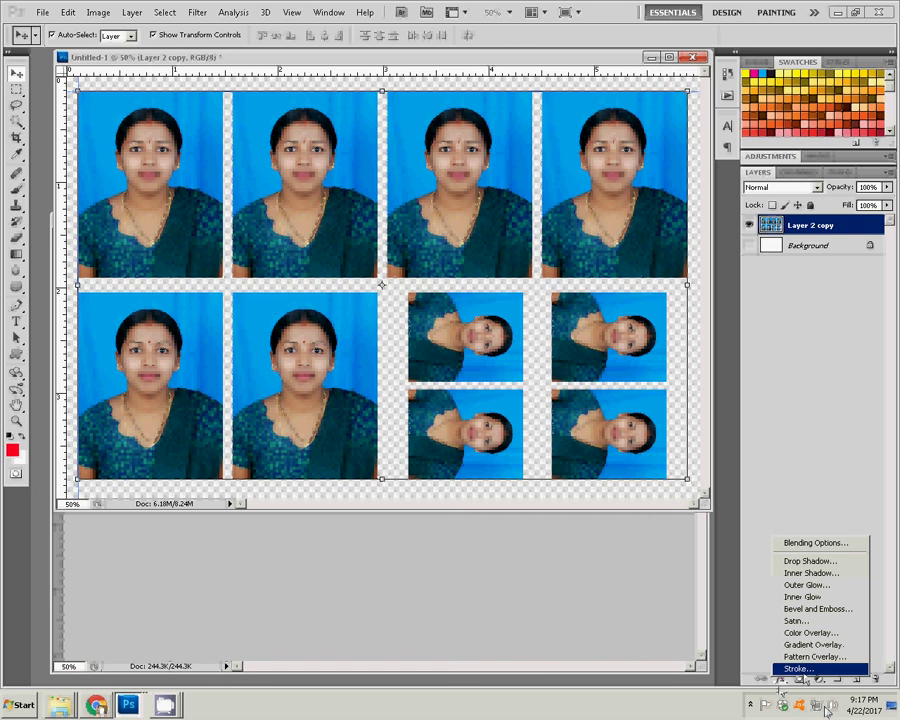
# Add a 1 px black Stroke layer effect to the merged photo layer.
pyautogui.click(797, 668)
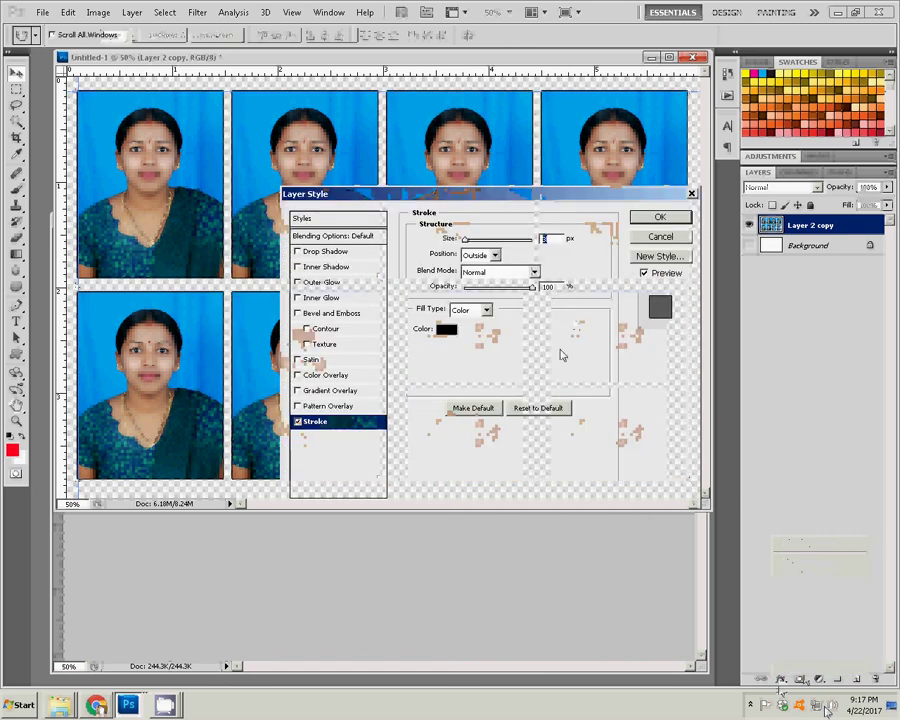
pyautogui.moveTo(468, 242); pyautogui.dragTo(462, 242)
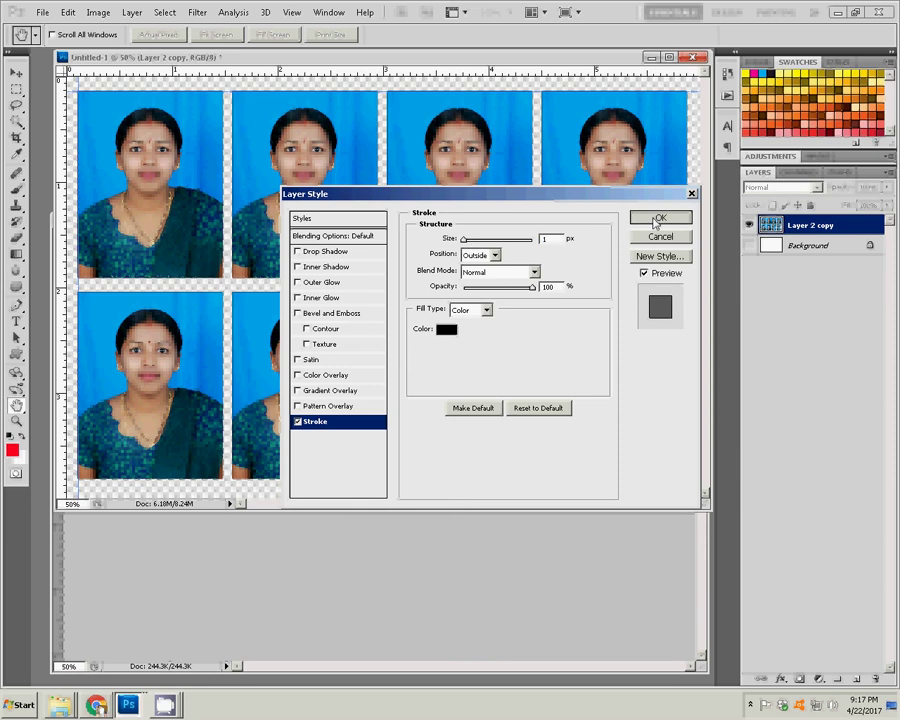
pyautogui.click(446, 329)
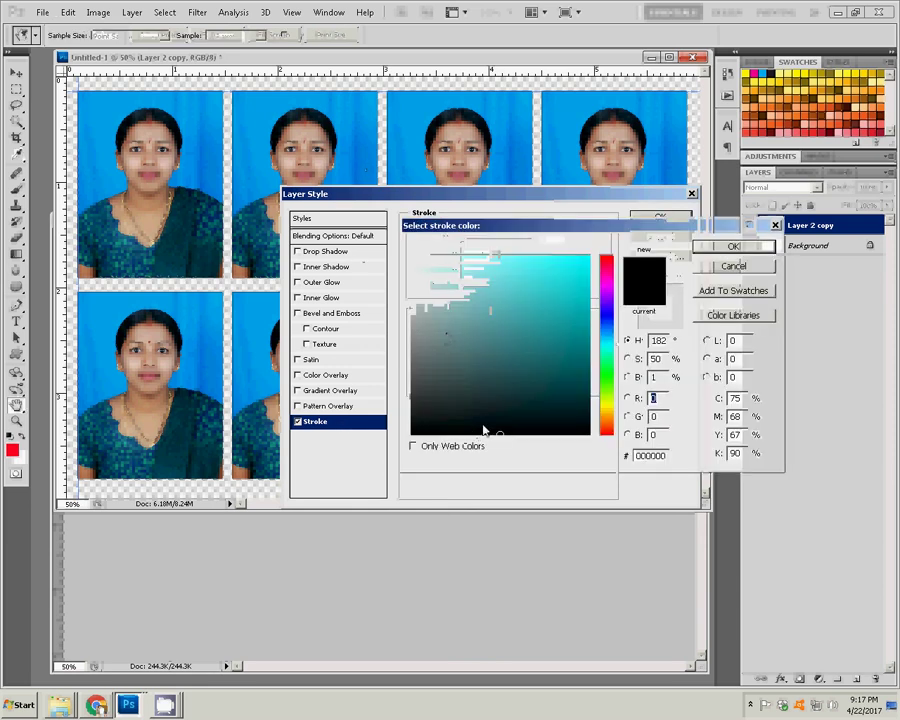
pyautogui.click(734, 247)
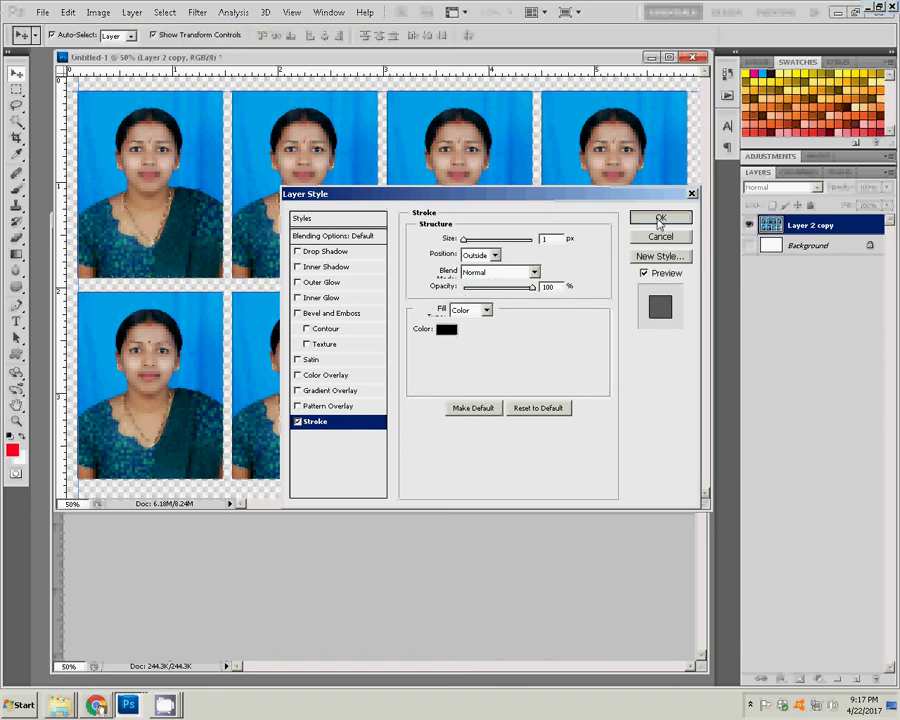
pyautogui.click(659, 219)
pyautogui.rightClick(786, 228)
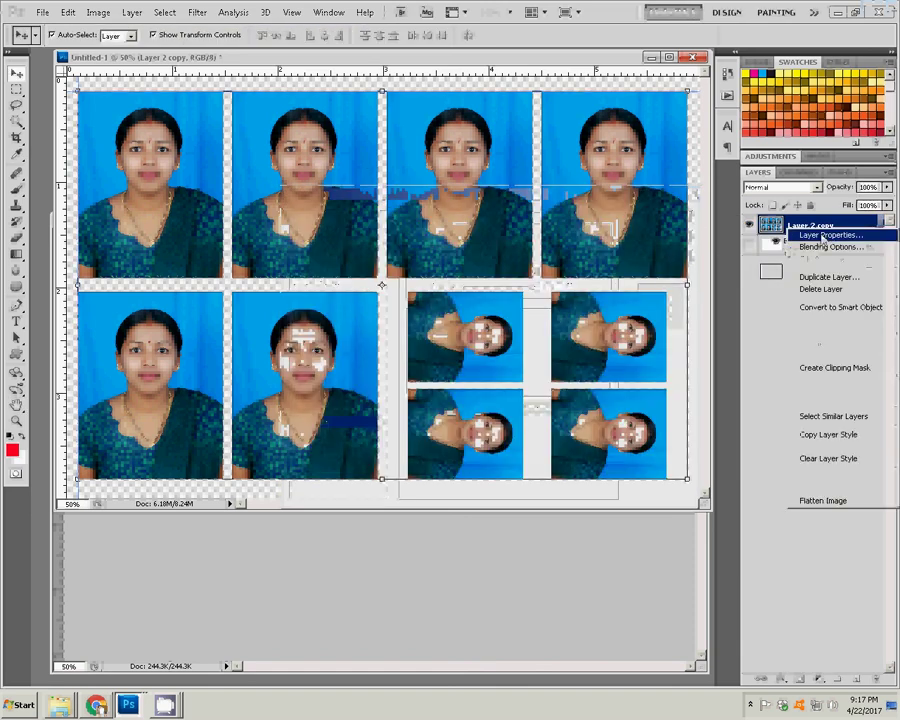
# Flatten the image into one Background layer, discarding the hidden layers.
pyautogui.click(850, 502)
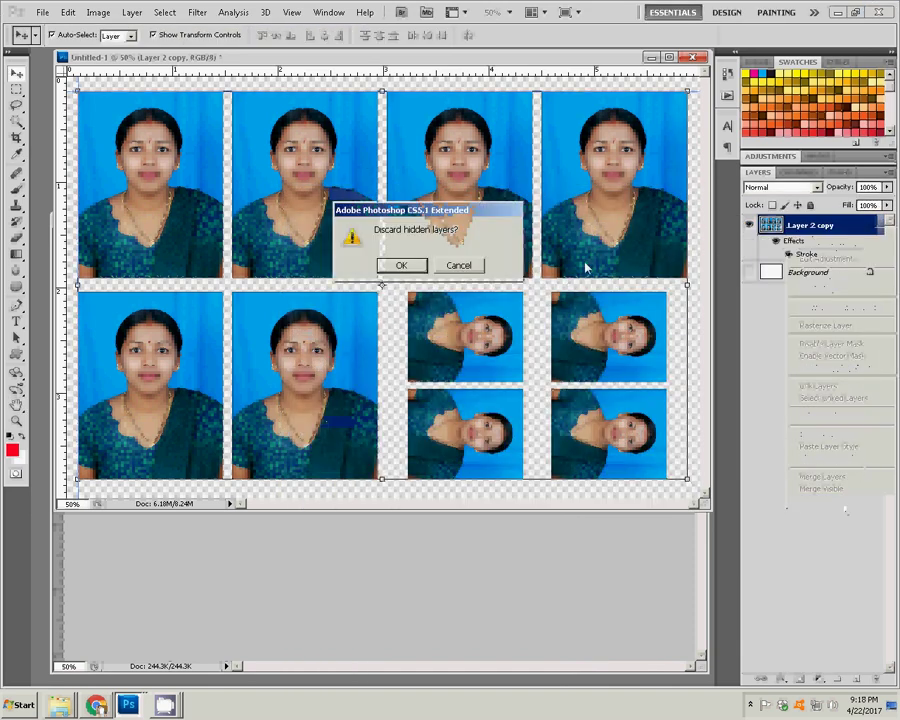
pyautogui.click(399, 265)
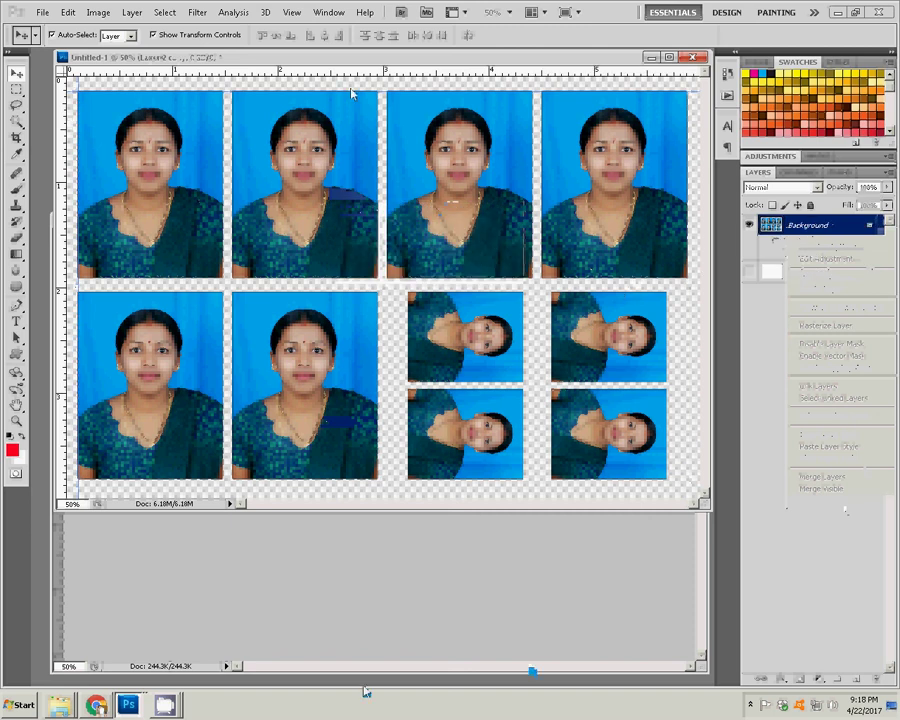
pyautogui.click(43, 12)
pyautogui.moveTo(66, 98)
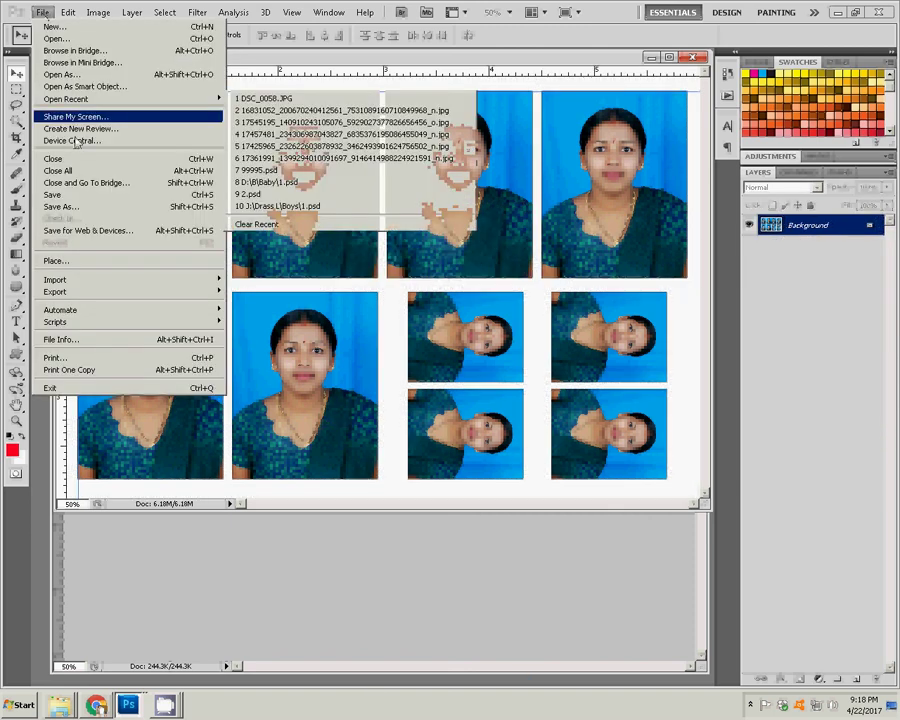
# Start a Save As in JPEG format with folder 23 as the destination.
pyautogui.click(62, 207)
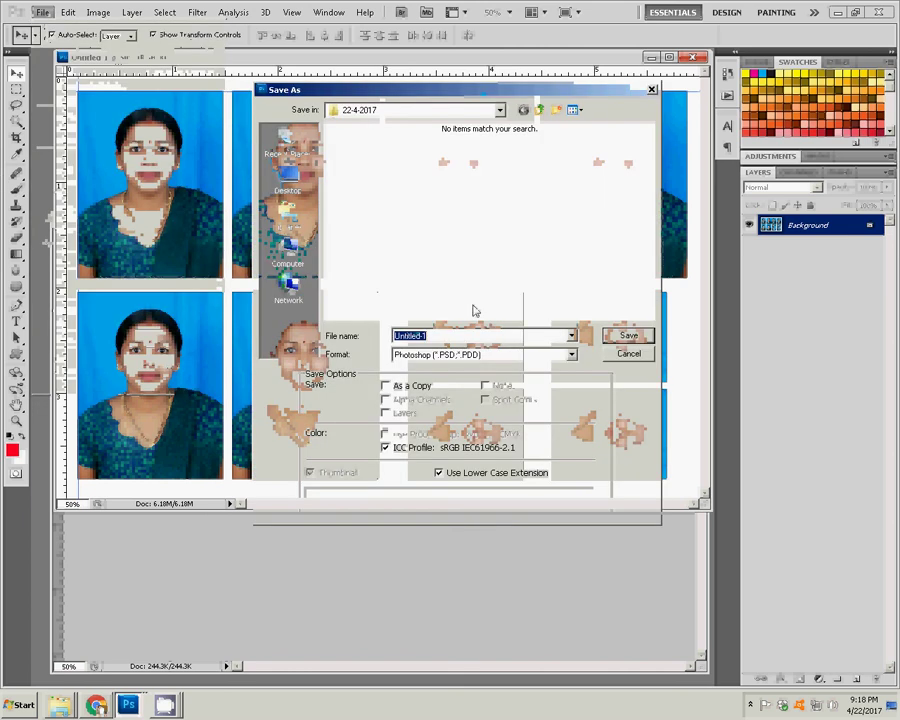
pyautogui.click(431, 355)
pyautogui.click(440, 460)
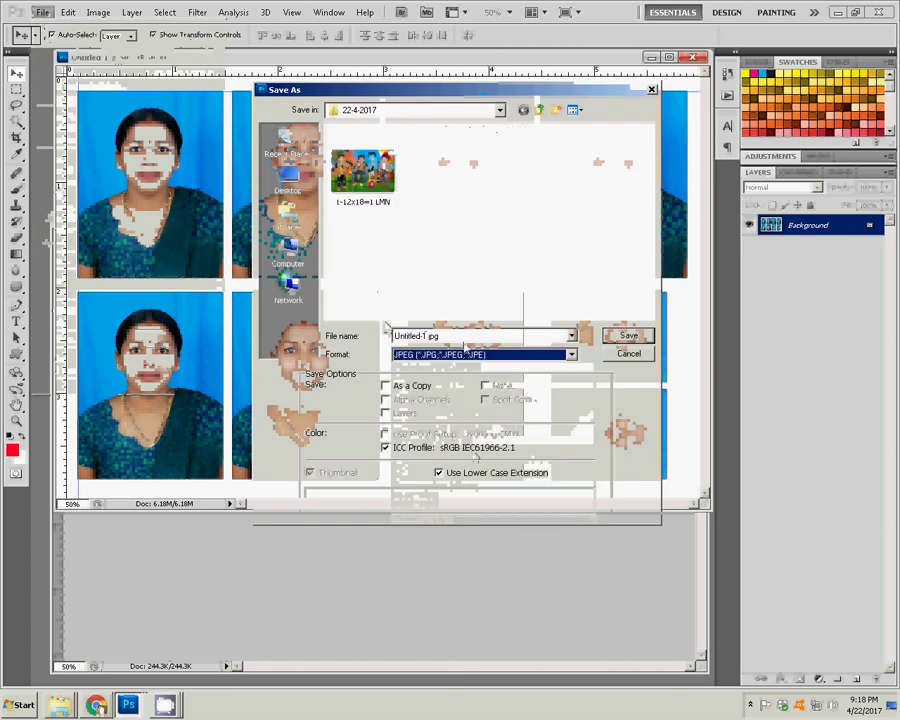
pyautogui.click(538, 111)
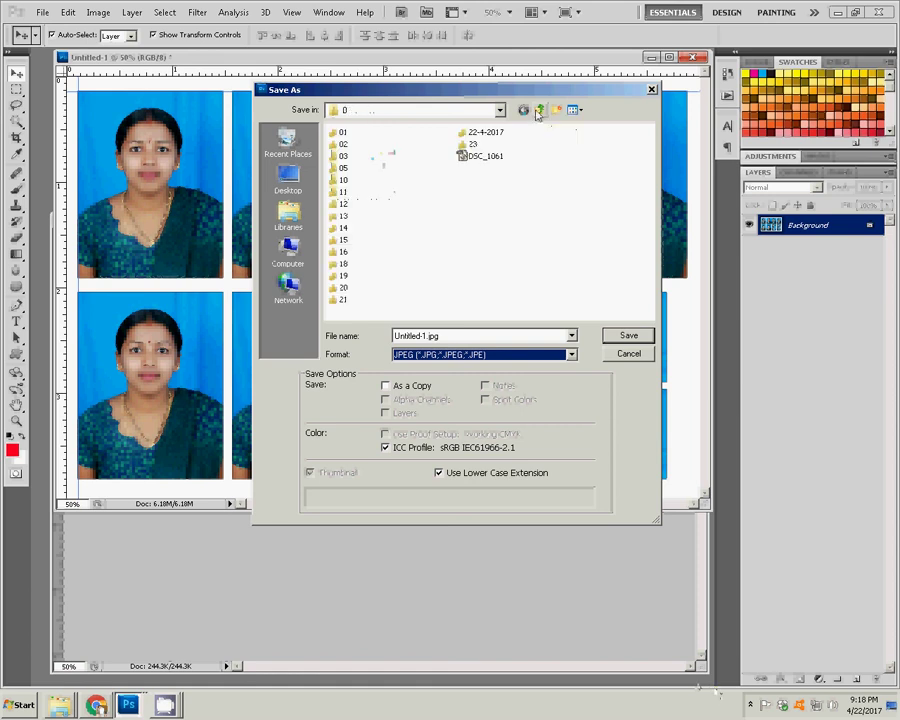
pyautogui.click(470, 144)
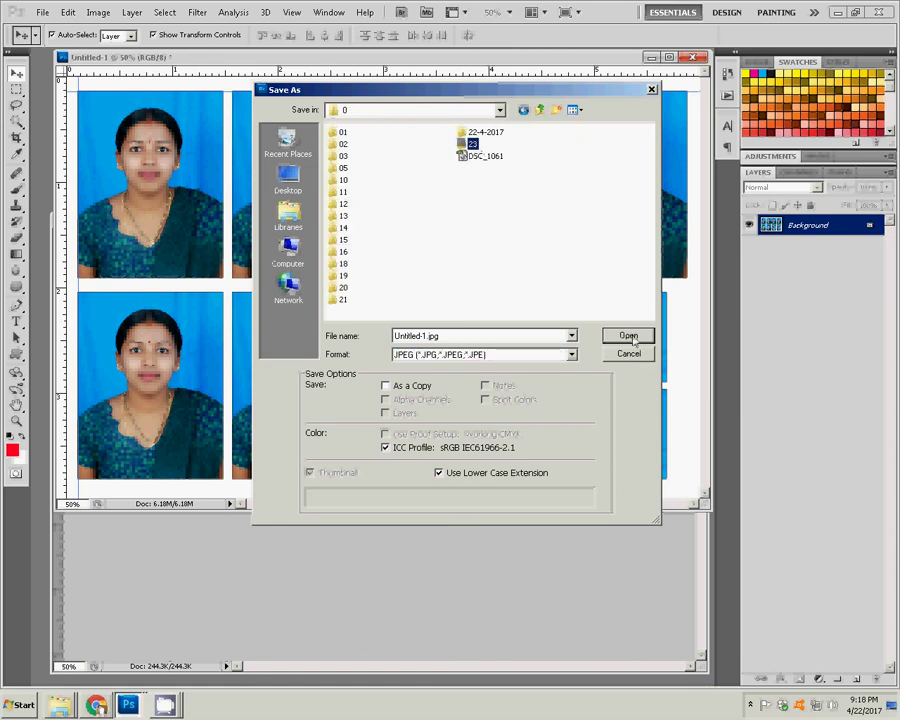
pyautogui.click(630, 338)
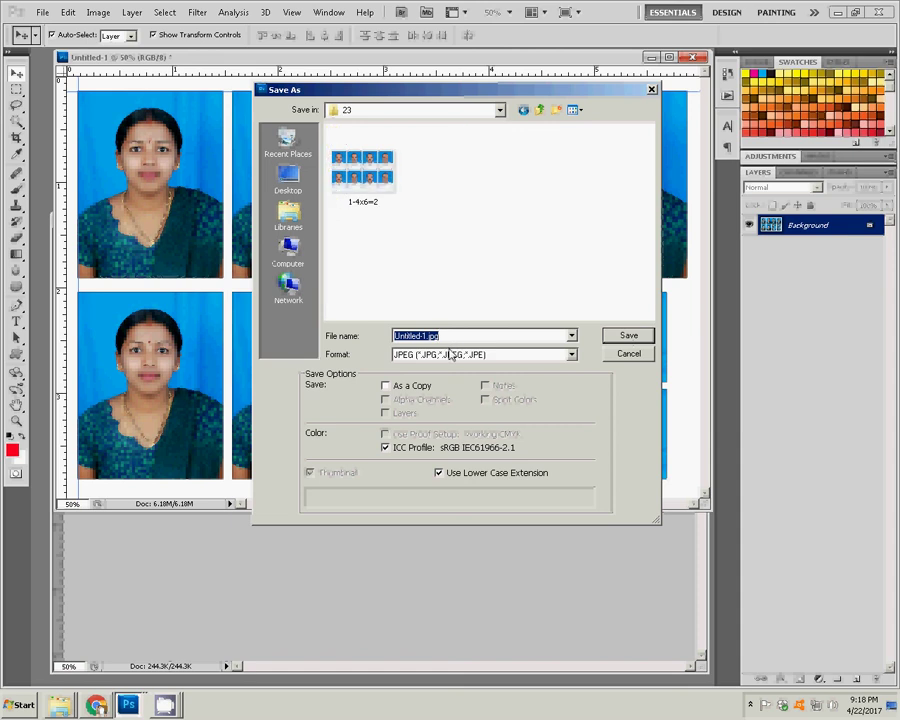
# Save the sheet as 2-4x6=1.jpg at JPEG quality 10 (Maximum).
pyautogui.write('2-4x6=1')
pyautogui.click(628, 338)
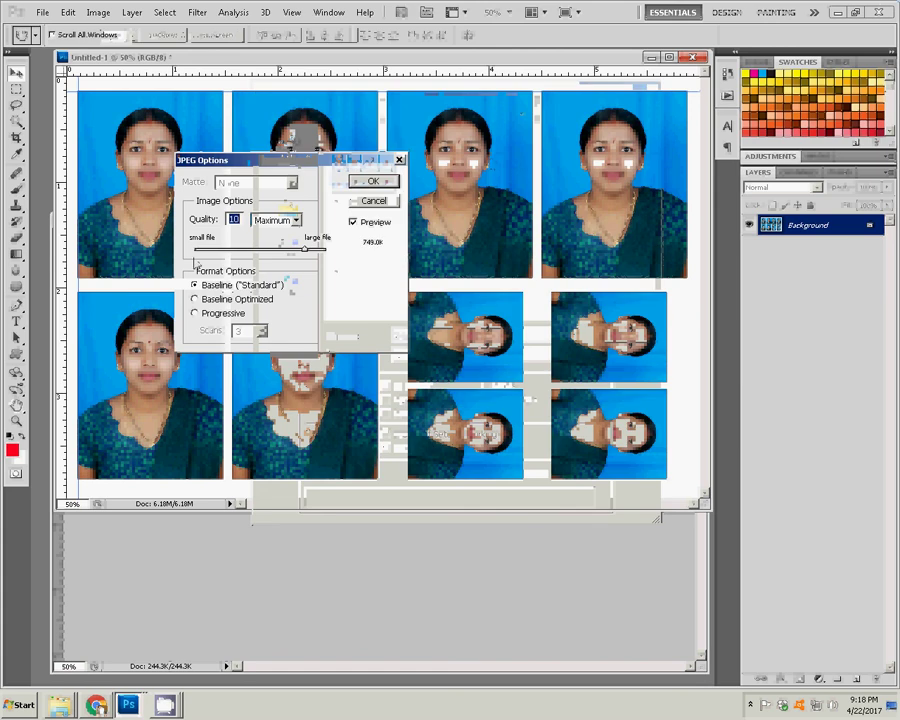
pyautogui.click(383, 185)
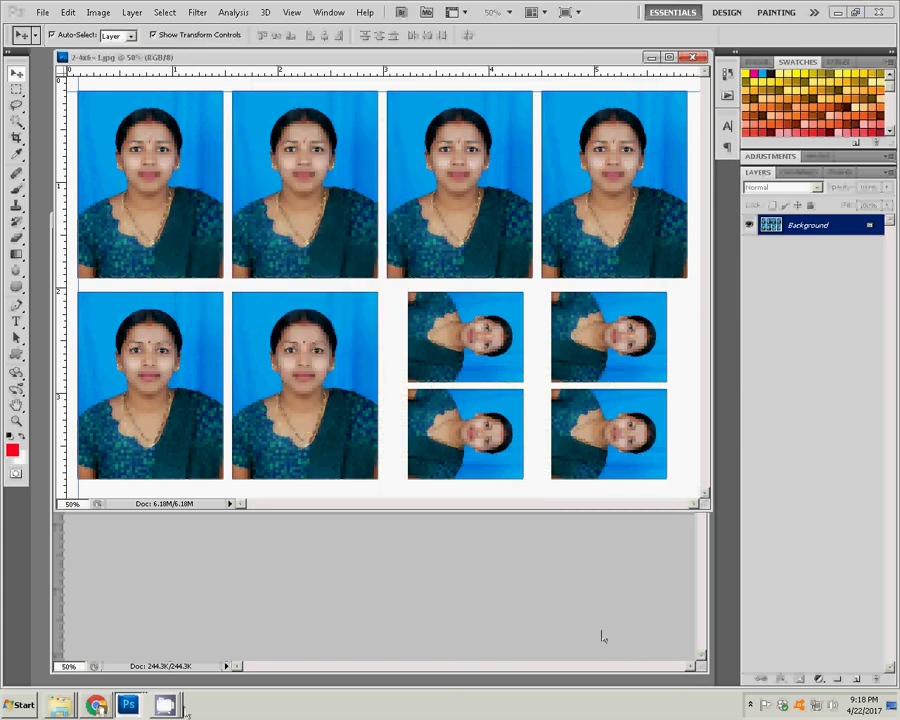
pyautogui.click(143, 675)
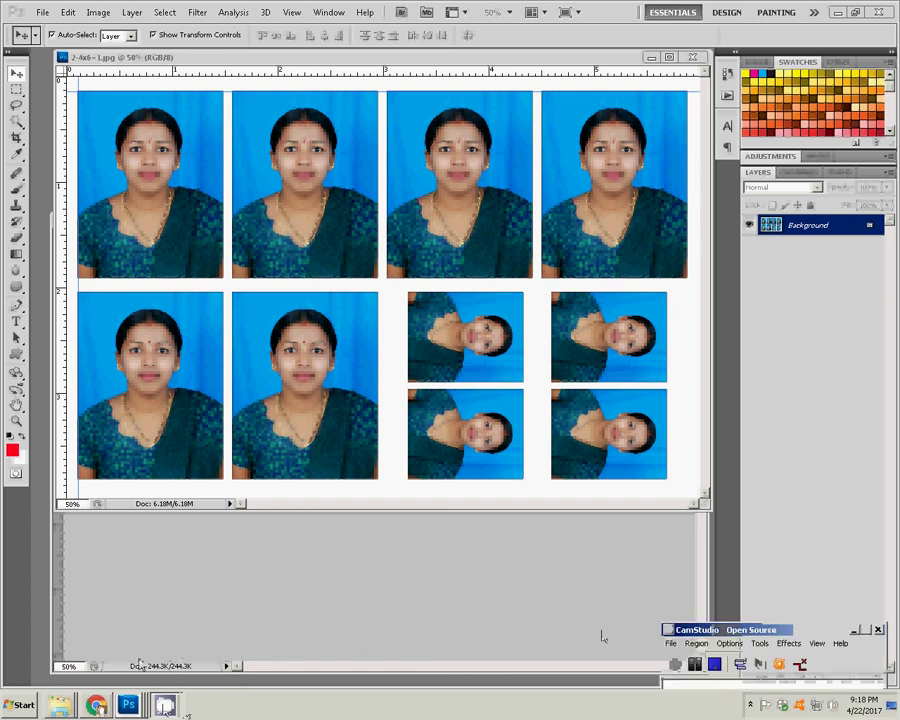